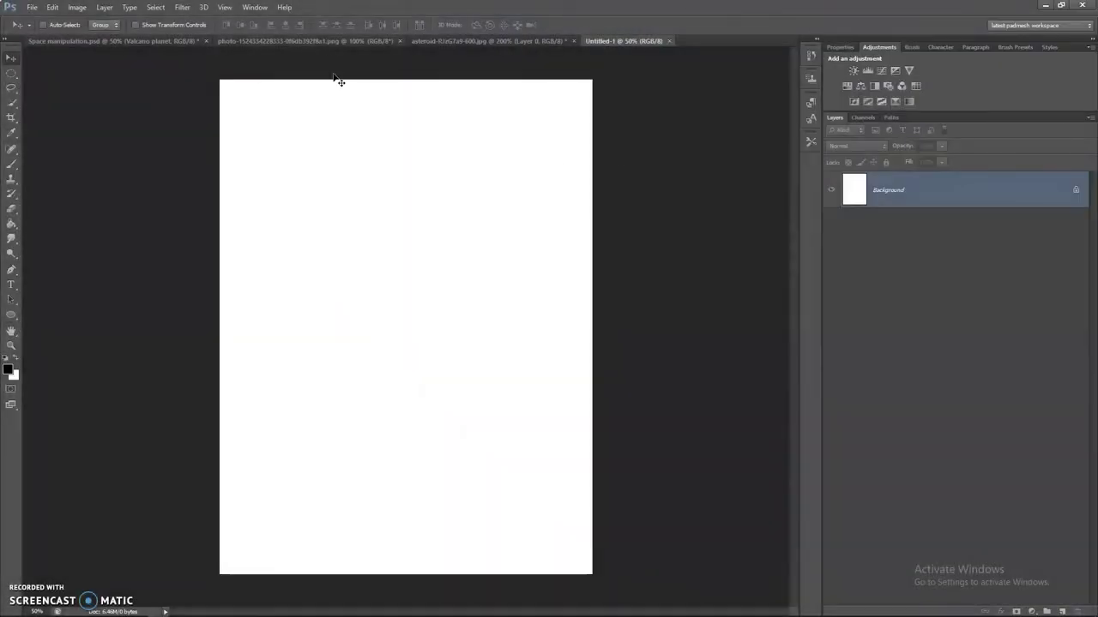
# Step: Make the starfield photo the active document
pyautogui.click(305, 40)
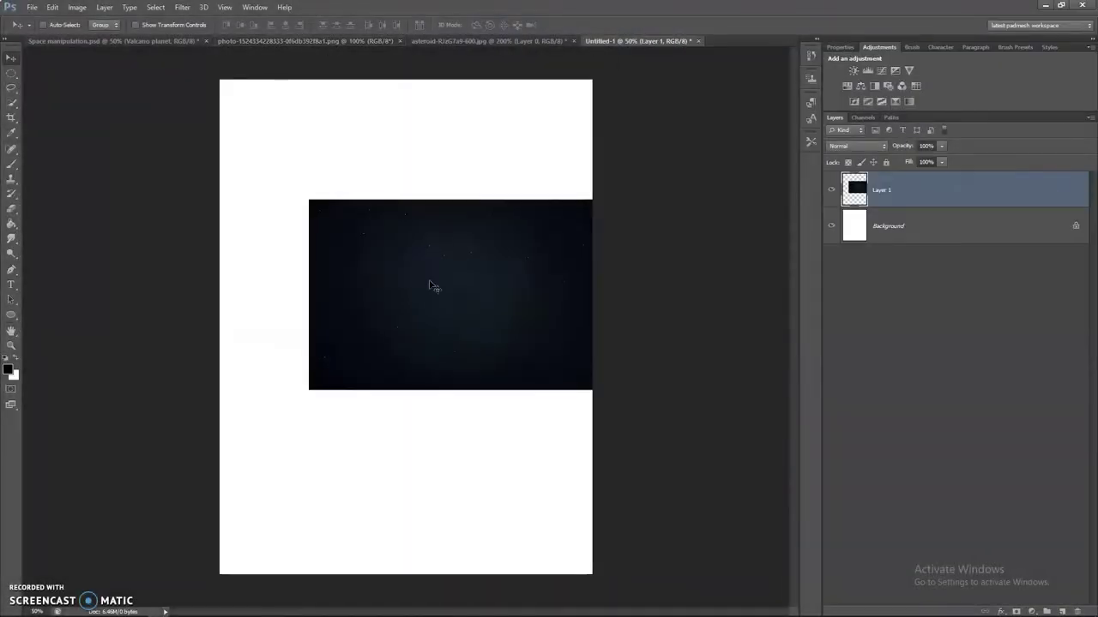
# Step: Copy the starfield into Untitled-1, rotate it 90° clockwise and scale it to fill the canvas
pyautogui.moveTo(596, 47); pyautogui.dragTo(407, 296)
pyautogui.hotkey('ctrl', 't')
pyautogui.rightClick(425, 331)
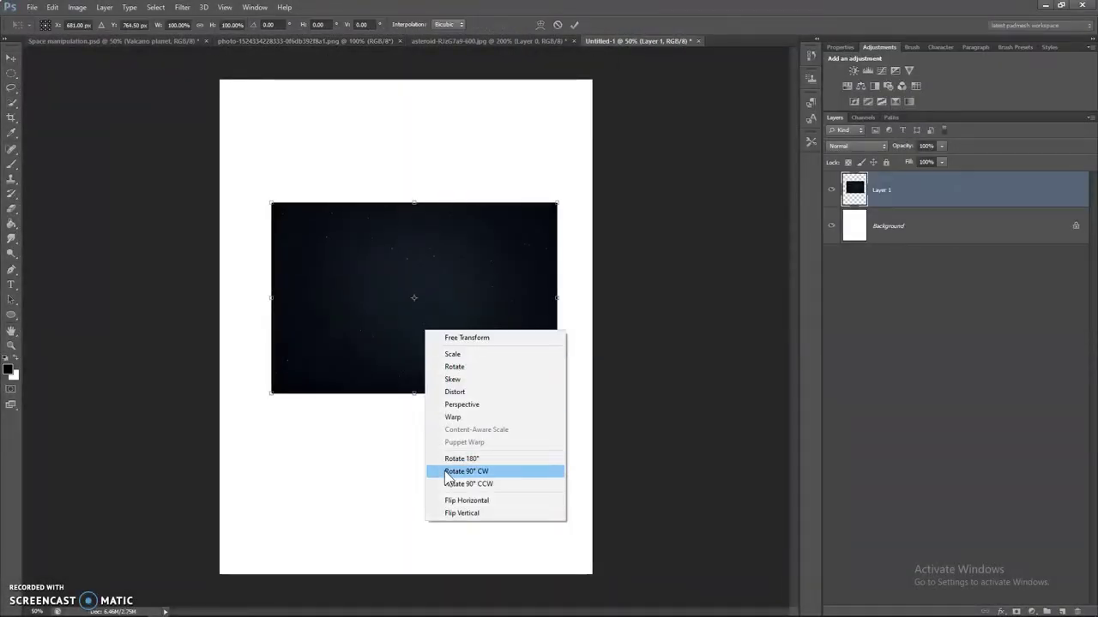
pyautogui.click(445, 476)
pyautogui.moveTo(509, 156); pyautogui.dragTo(574, 80)
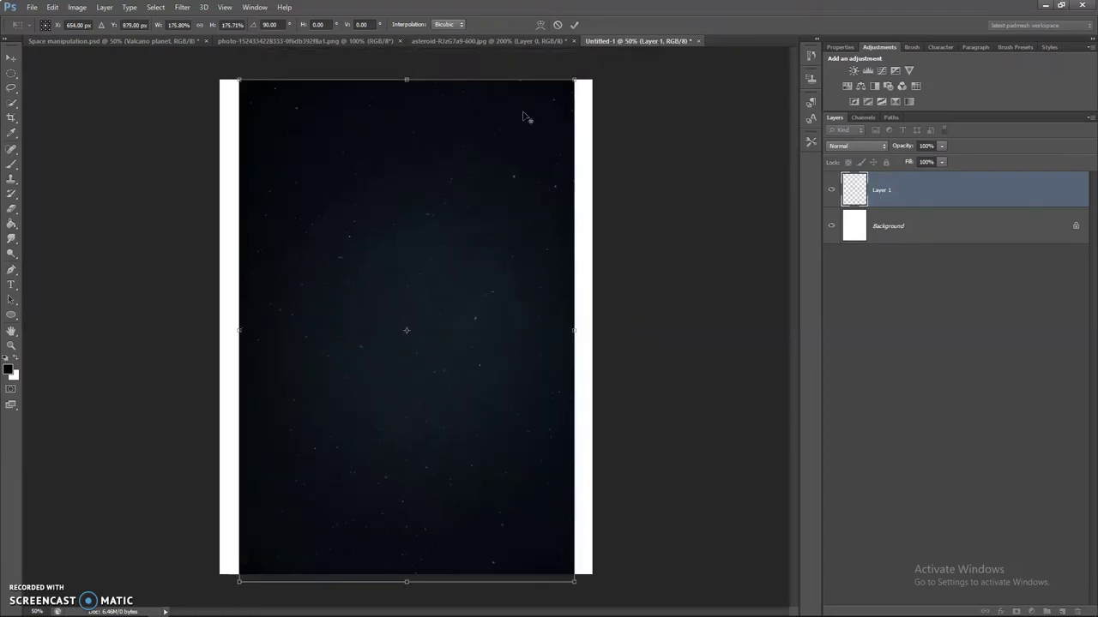
pyautogui.press('Return')
# Step: Darken the starfield with Brightness/Contrast and paint a soft blue glow down the centre
pyautogui.click(854, 70)
pyautogui.moveTo(956, 109); pyautogui.dragTo(892, 115)
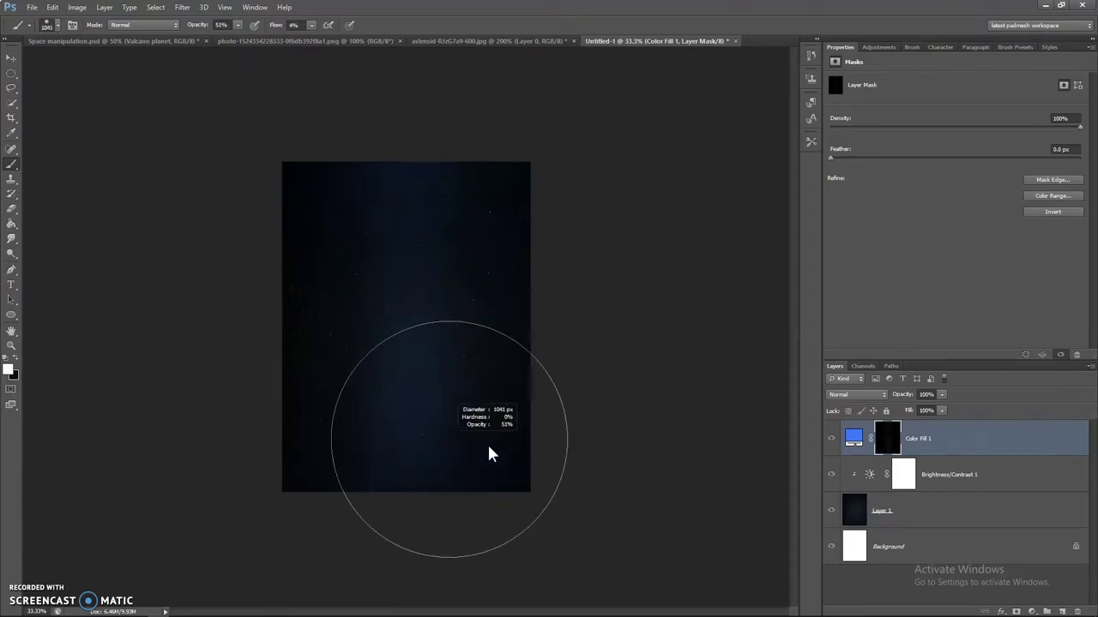
pyautogui.moveTo(392, 109); pyautogui.dragTo(400, 109)
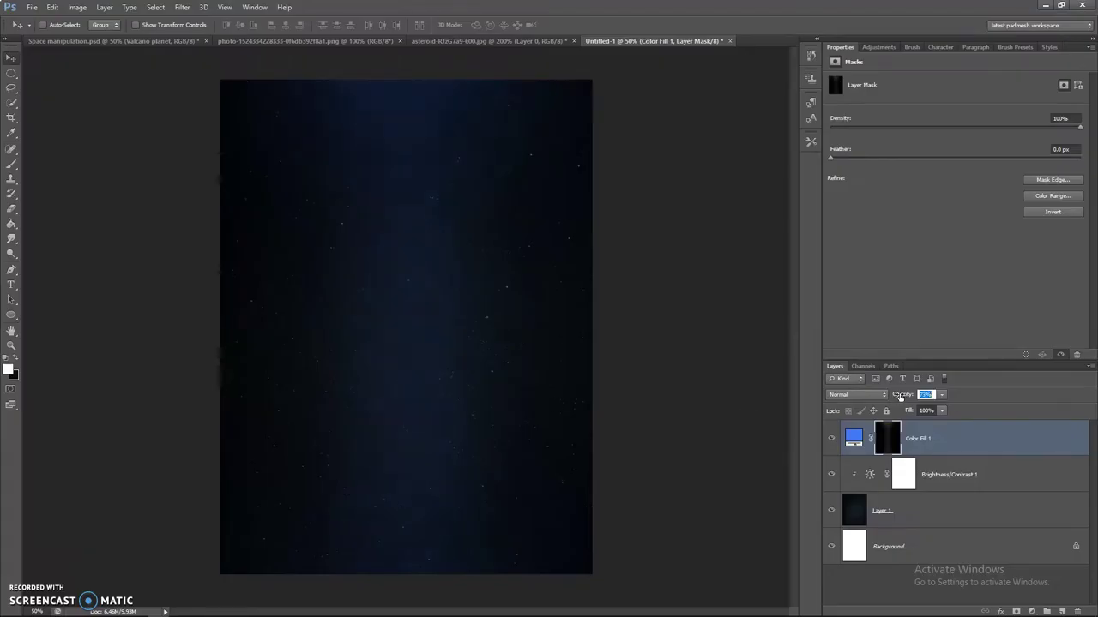
pyautogui.hotkey('ctrl', 'Tab')
# Step: Bring the lava planet into the poster's centre and scale it up
pyautogui.hotkey('ctrl', 'Tab')
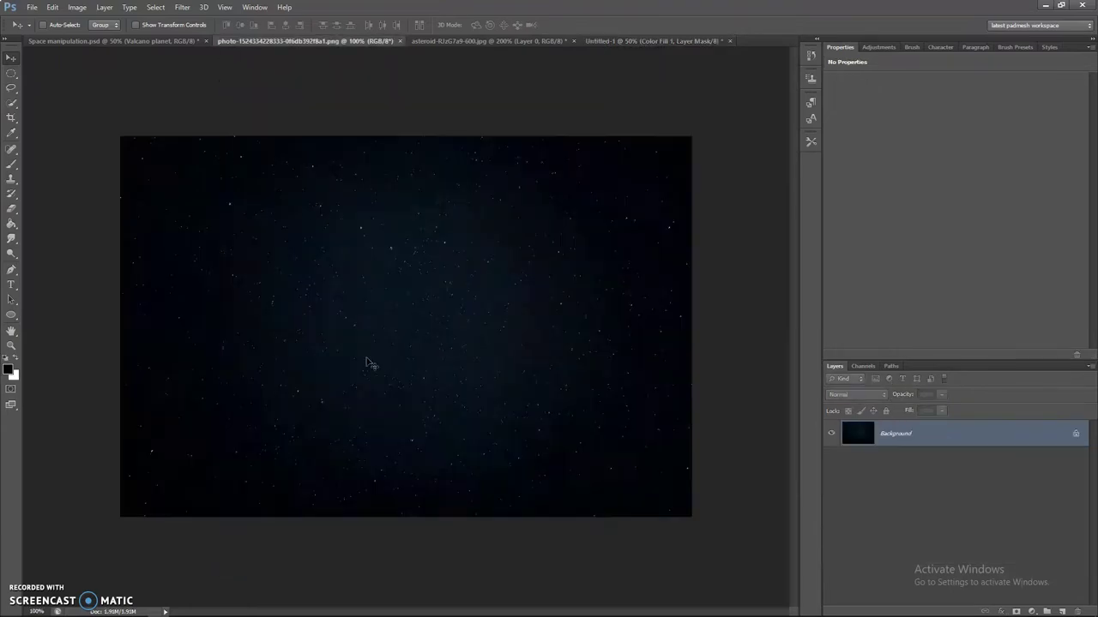
pyautogui.hotkey('ctrl', 'Tab')
pyautogui.moveTo(616, 47); pyautogui.dragTo(403, 310)
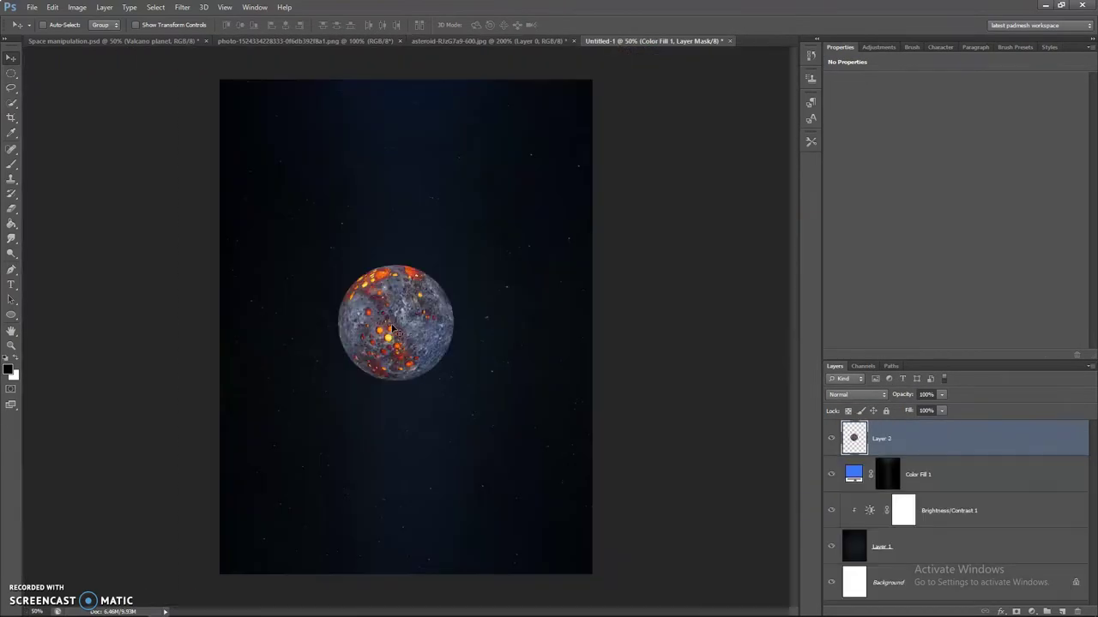
pyautogui.hotkey('ctrl', 't')
pyautogui.moveTo(472, 265); pyautogui.dragTo(500, 244)
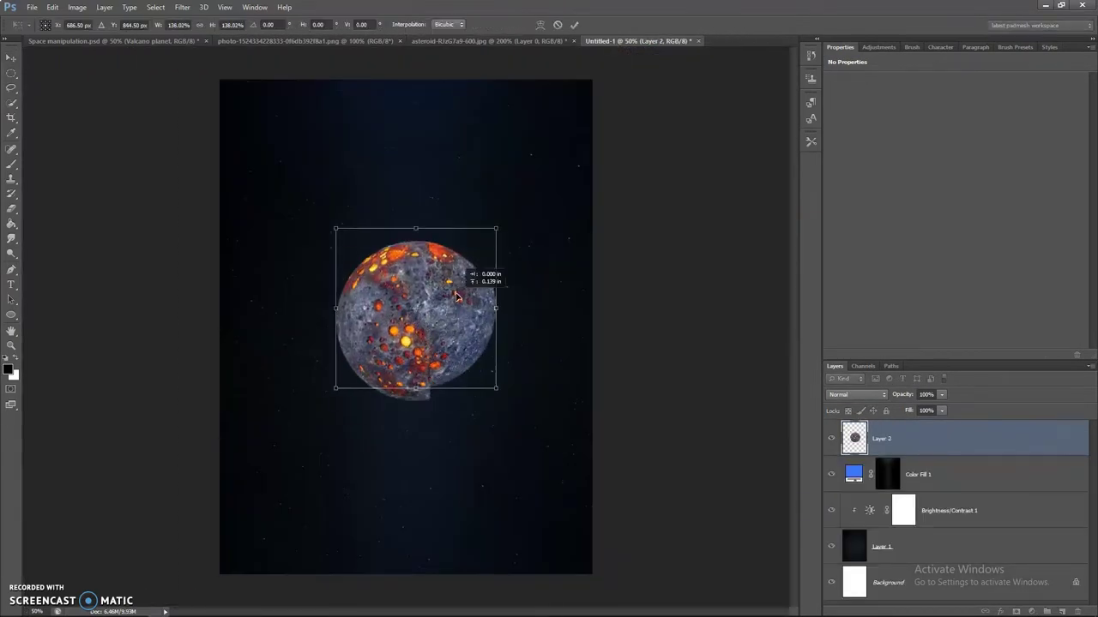
pyautogui.click(574, 24)
# Step: Darken only the planet with a clipped Exposure adjustment at -1.84
pyautogui.click(1032, 612)
pyautogui.click(1049, 446)
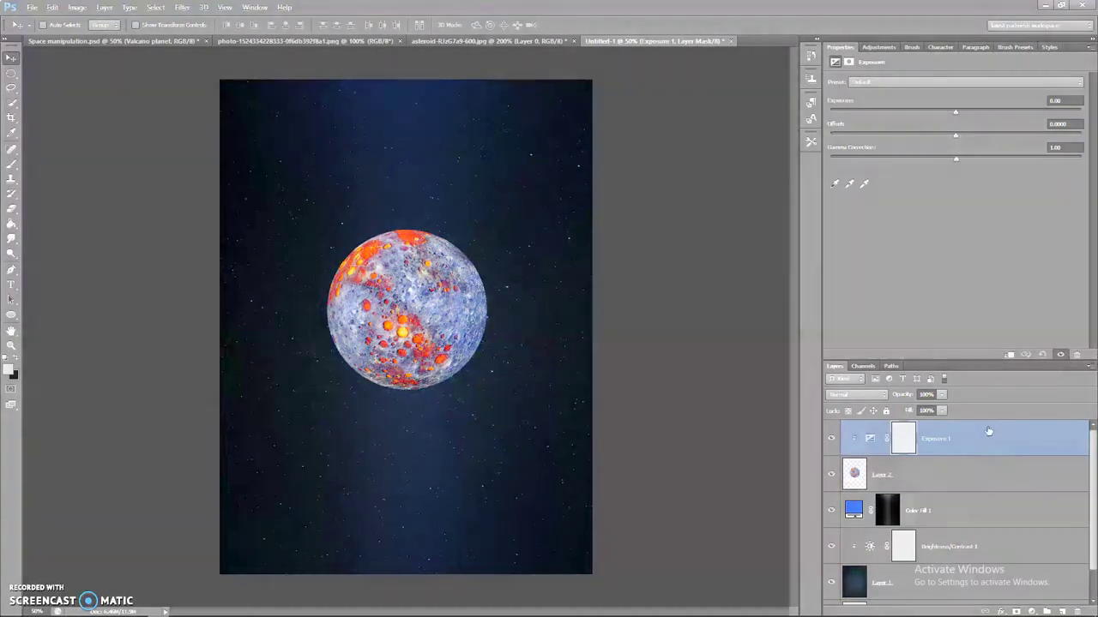
pyautogui.keyDown('alt'); pyautogui.click(988, 454); pyautogui.keyUp('alt')
pyautogui.moveTo(928, 112); pyautogui.dragTo(876, 111)
pyautogui.press('b')
pyautogui.scroll(1, 353, 206)
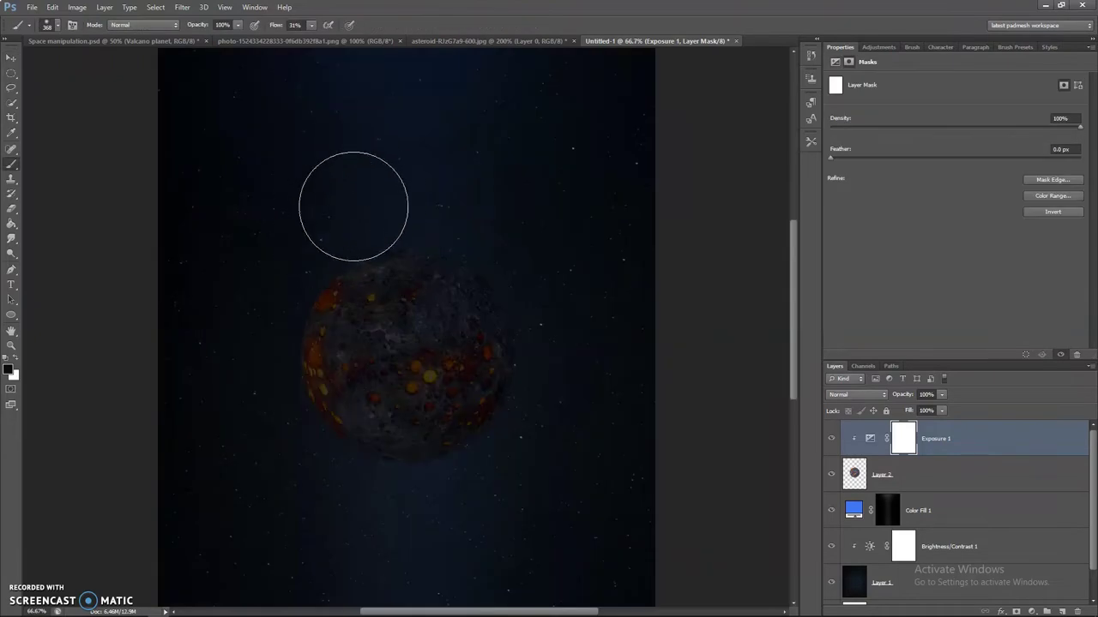
# Step: Relight the planet's top edge and tint it with Color Balance (Cyan -11, Blue +25) below Exposure
pyautogui.moveTo(537, 246); pyautogui.dragTo(484, 237)
pyautogui.moveTo(231, 214); pyautogui.dragTo(414, 177)
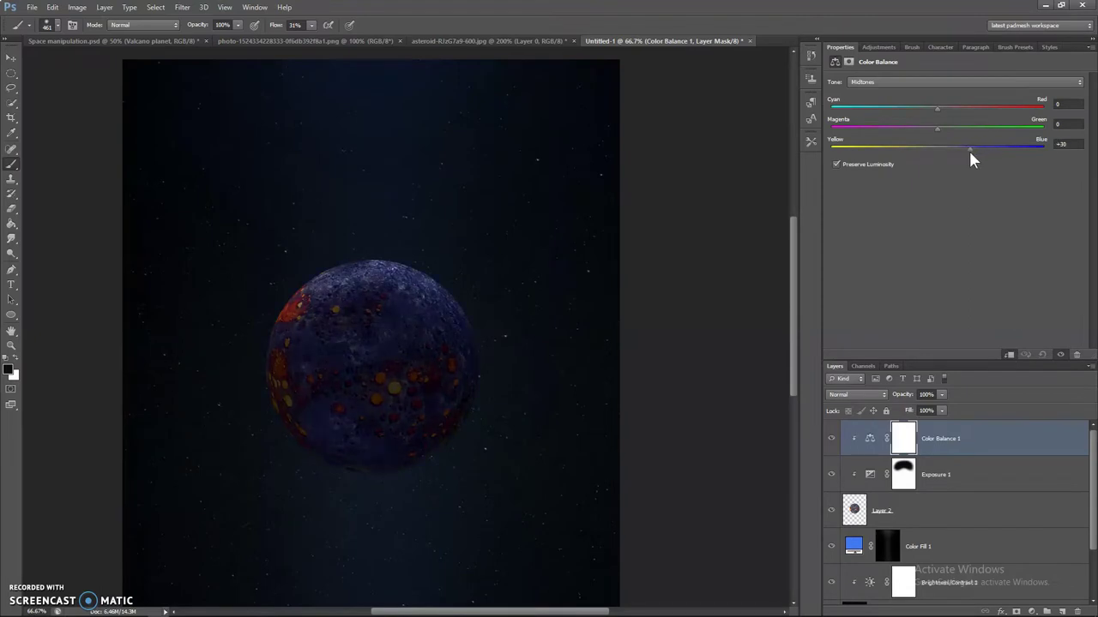
pyautogui.moveTo(962, 150); pyautogui.dragTo(965, 149)
pyautogui.moveTo(937, 109); pyautogui.dragTo(924, 109)
pyautogui.moveTo(1017, 482); pyautogui.dragTo(1017, 486)
# Step: Paint the Exposure mask over the central and right-hand lava spots so they glow yellow-orange
pyautogui.click(903, 438)
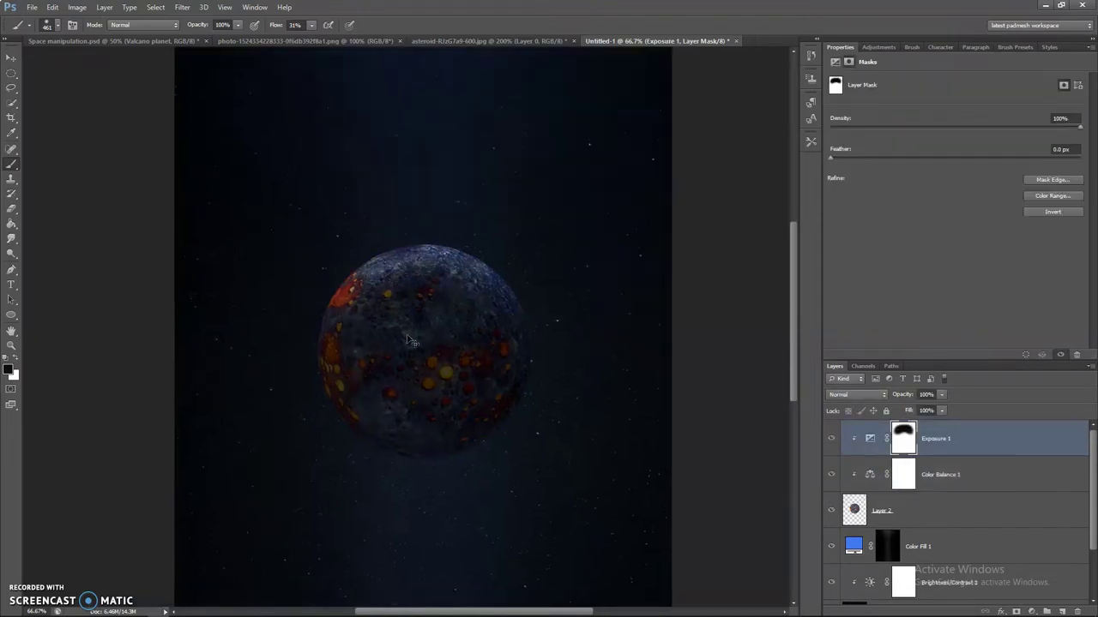
pyautogui.scroll(3, 455, 317)
pyautogui.moveTo(466, 321)
pyautogui.mouseDown()
pyautogui.moveTo(471, 283)
pyautogui.moveTo(381, 341)
pyautogui.mouseUp()
pyautogui.moveTo(395, 258); pyautogui.dragTo(416, 245)
pyautogui.moveTo(549, 240); pyautogui.dragTo(566, 228)
pyautogui.moveTo(176, 422); pyautogui.dragTo(228, 348)
pyautogui.rightClick(224, 346)
pyautogui.hscroll(-5, 214, 426)
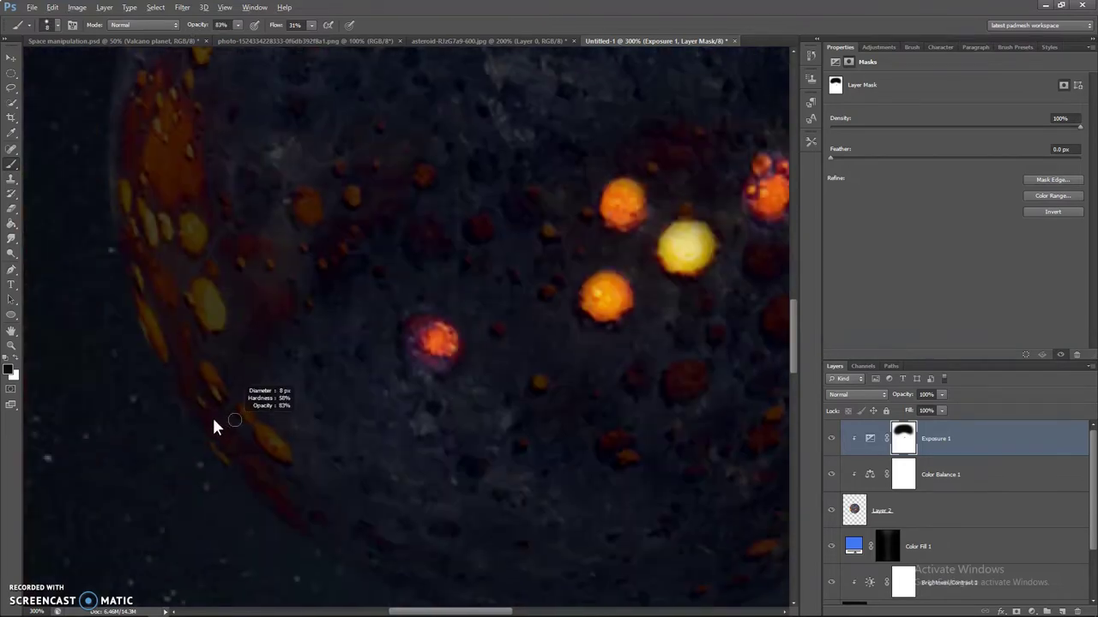
# Step: With a smaller soft brush, make the lower-right lava spots and the planet's left rim glow orange
pyautogui.hscroll(-3, 285, 455)
pyautogui.scroll(1, 286, 455)
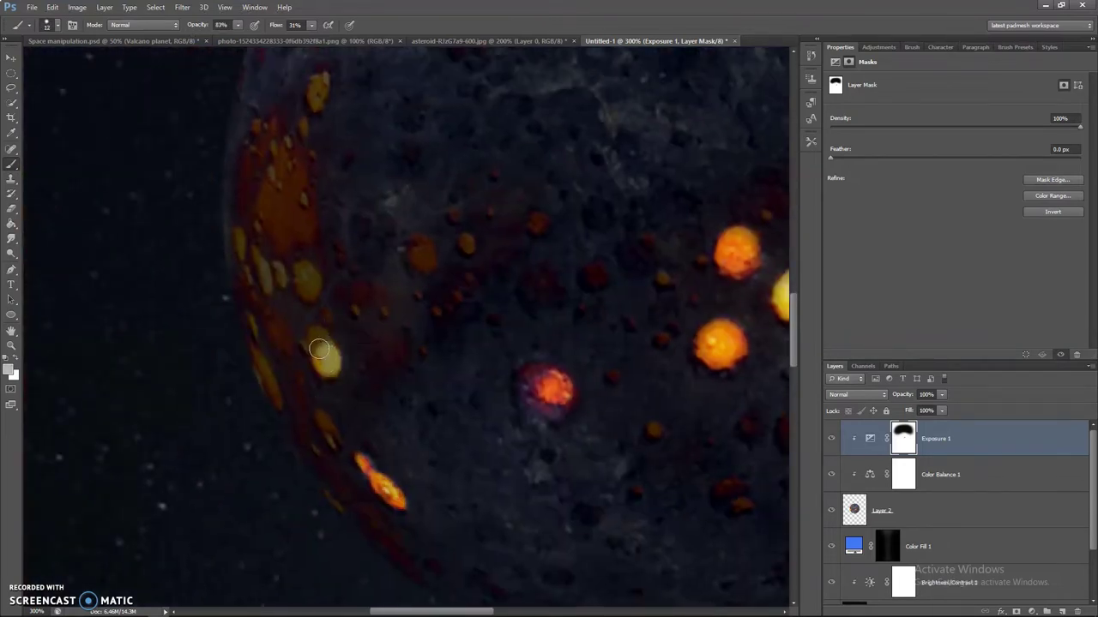
pyautogui.hscroll(-1, 315, 359)
pyautogui.scroll(-1, 343, 369)
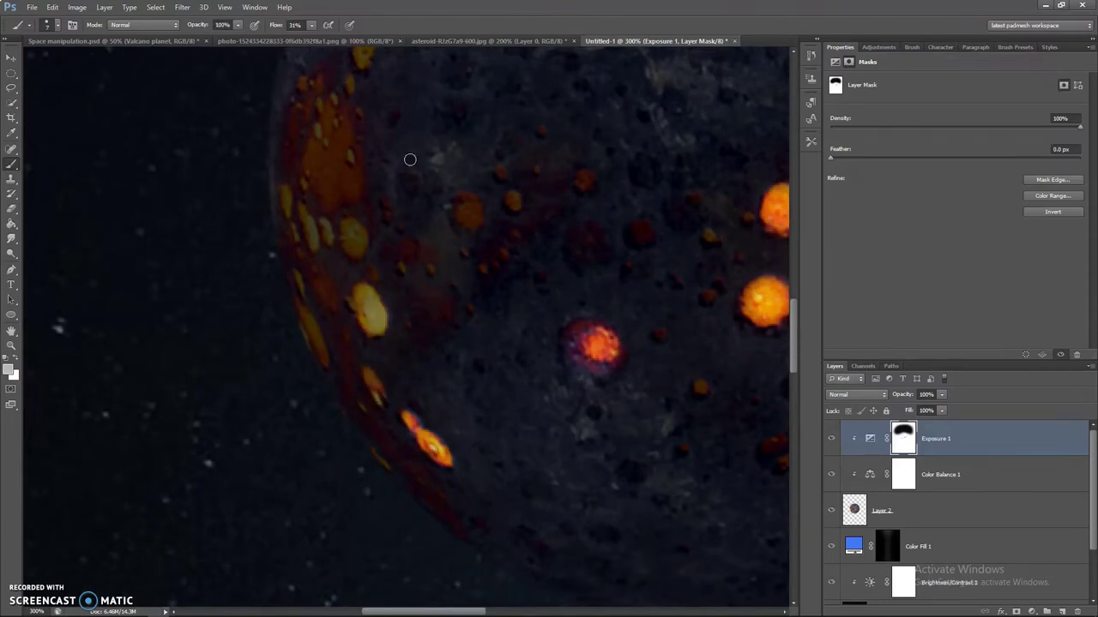
pyautogui.hscroll(-1, 394, 248)
pyautogui.scroll(1, 394, 247)
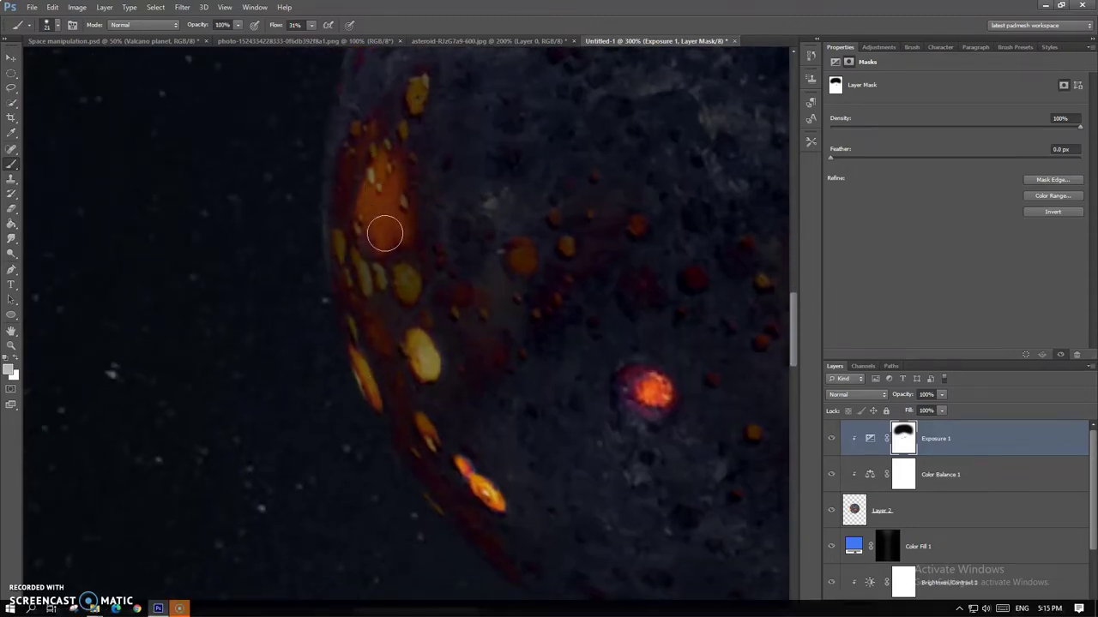
pyautogui.hscroll(1, 566, 247)
pyautogui.scroll(-3, 455, 443)
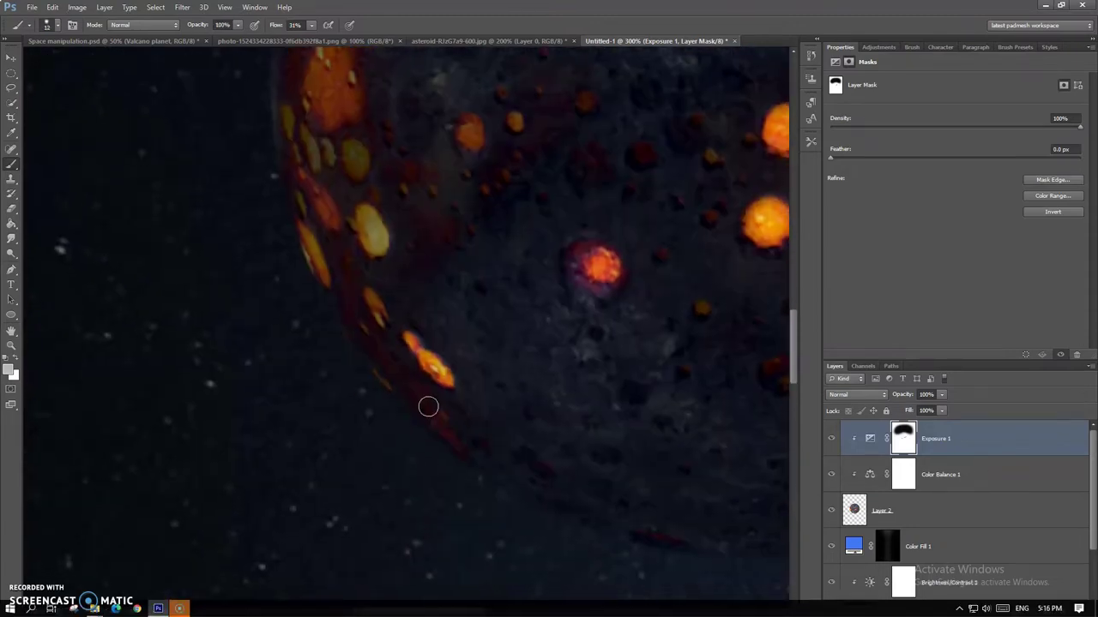
pyautogui.hscroll(5, 301, 339)
pyautogui.scroll(-2, 300, 338)
pyautogui.press('[')
pyautogui.press('[')
pyautogui.press('[')
pyautogui.hscroll(2, 411, 382)
pyautogui.scroll(1, 412, 382)
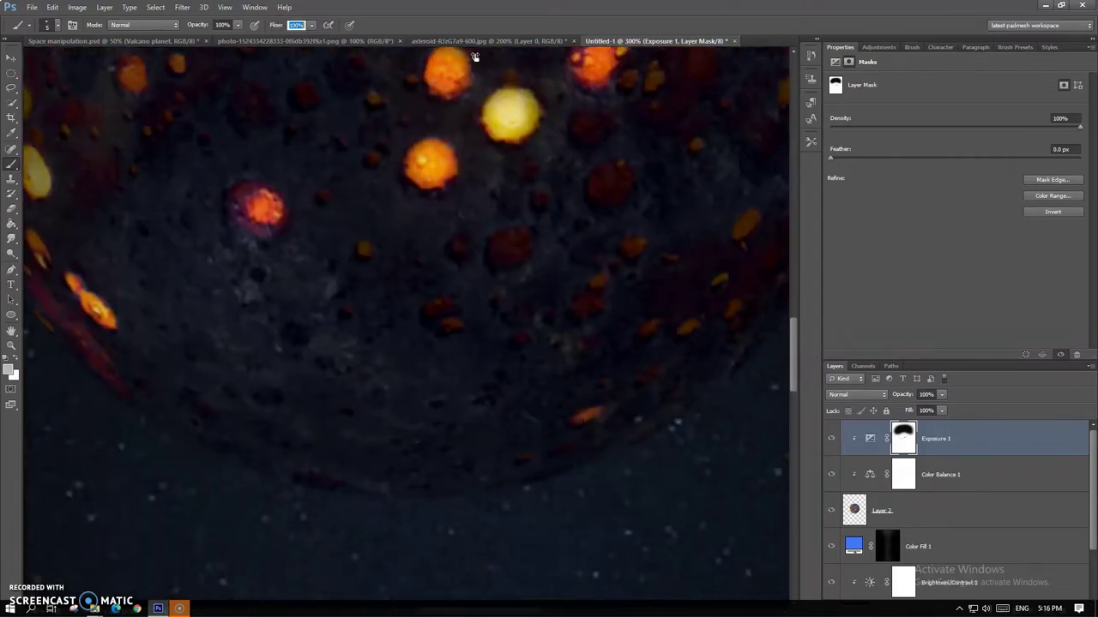
pyautogui.hscroll(3, 506, 156)
pyautogui.scroll(2, 506, 157)
pyautogui.scroll(1, 590, 283)
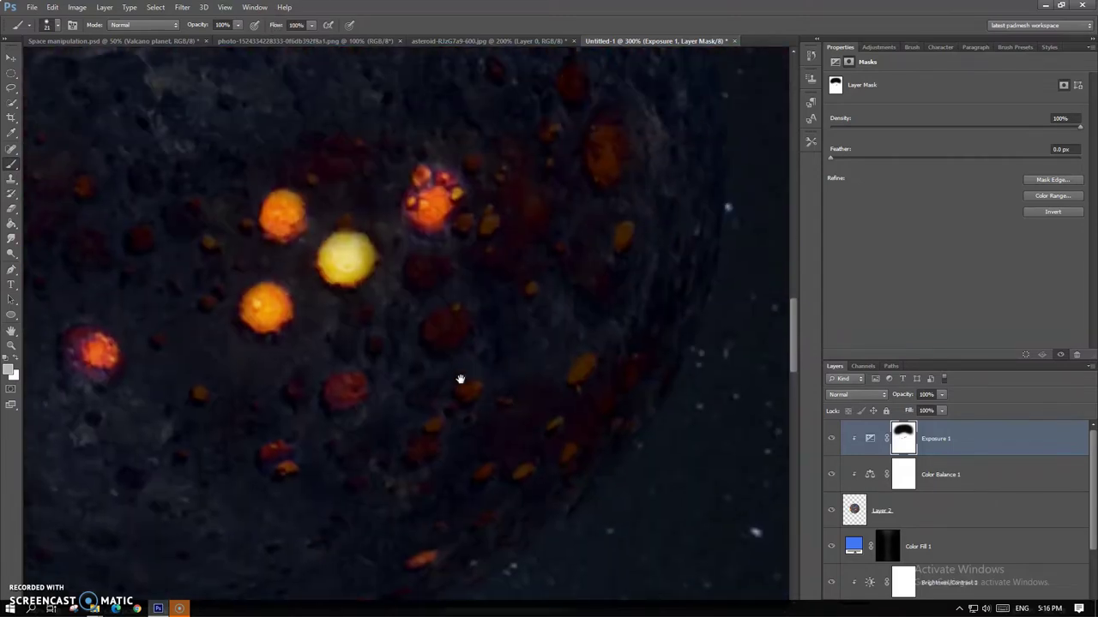
pyautogui.hscroll(1, 527, 385)
pyautogui.scroll(3, 528, 385)
pyautogui.rightClick(569, 366)
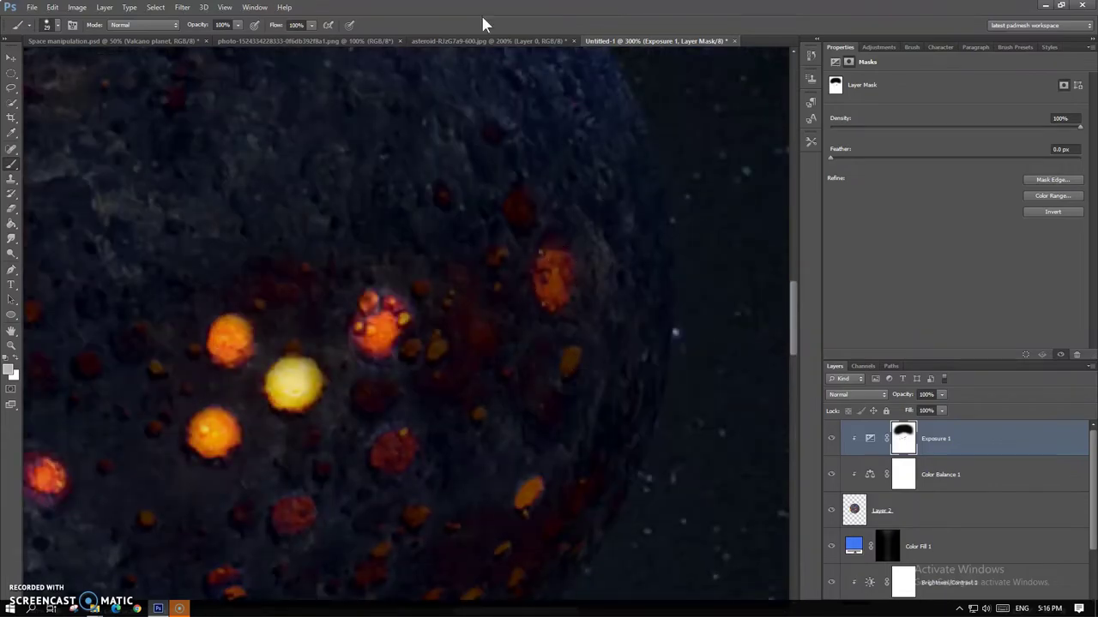
pyautogui.press('Return')
pyautogui.scroll(-4, 257, 506)
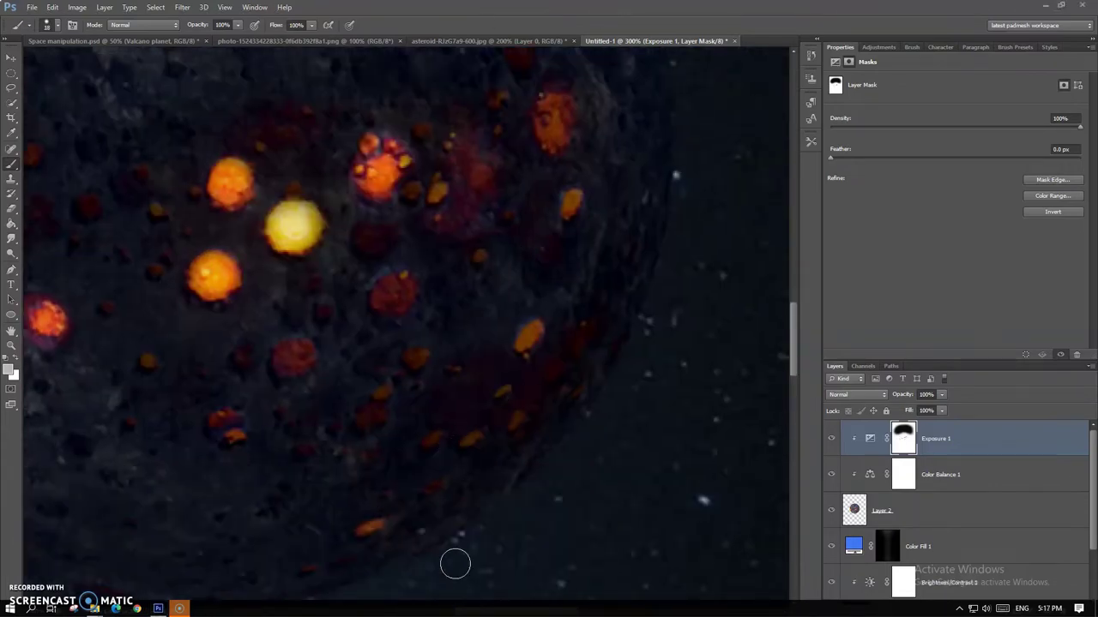
pyautogui.scroll(5, 270, 317)
pyautogui.hscroll(-5, 271, 318)
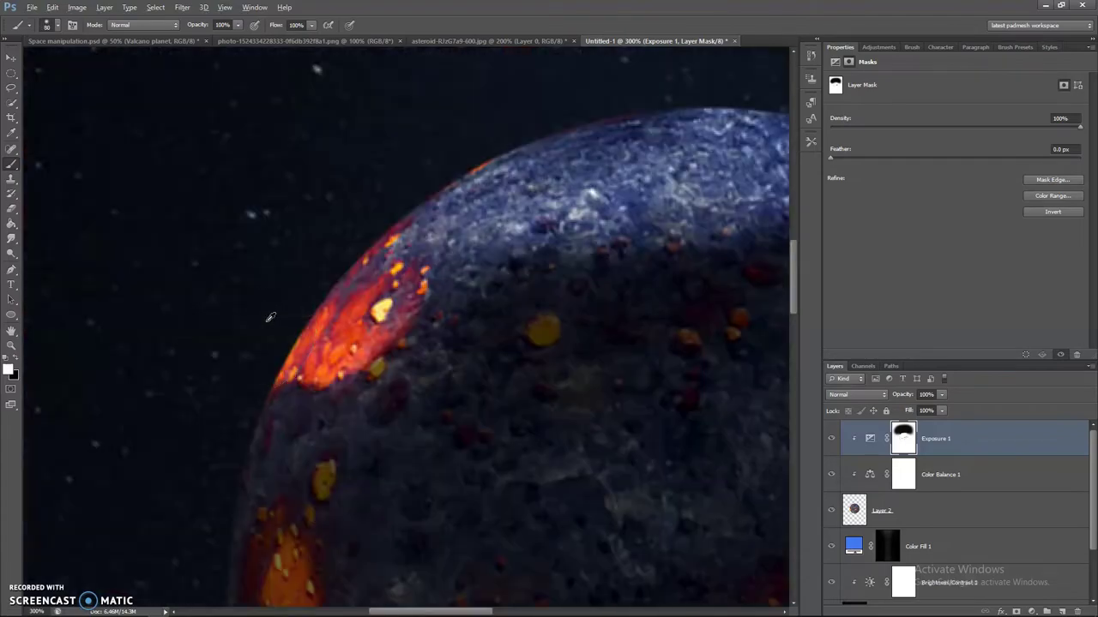
pyautogui.scroll(-1, 522, 300)
pyautogui.hscroll(4, 523, 318)
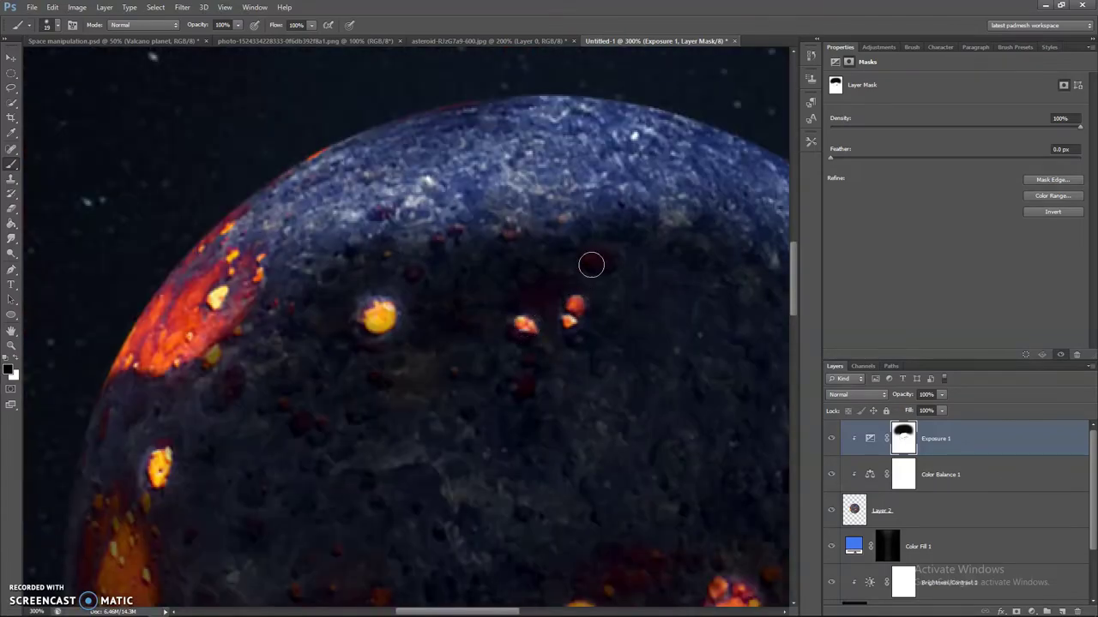
pyautogui.scroll(-4, 591, 265)
pyautogui.hscroll(1, 335, 343)
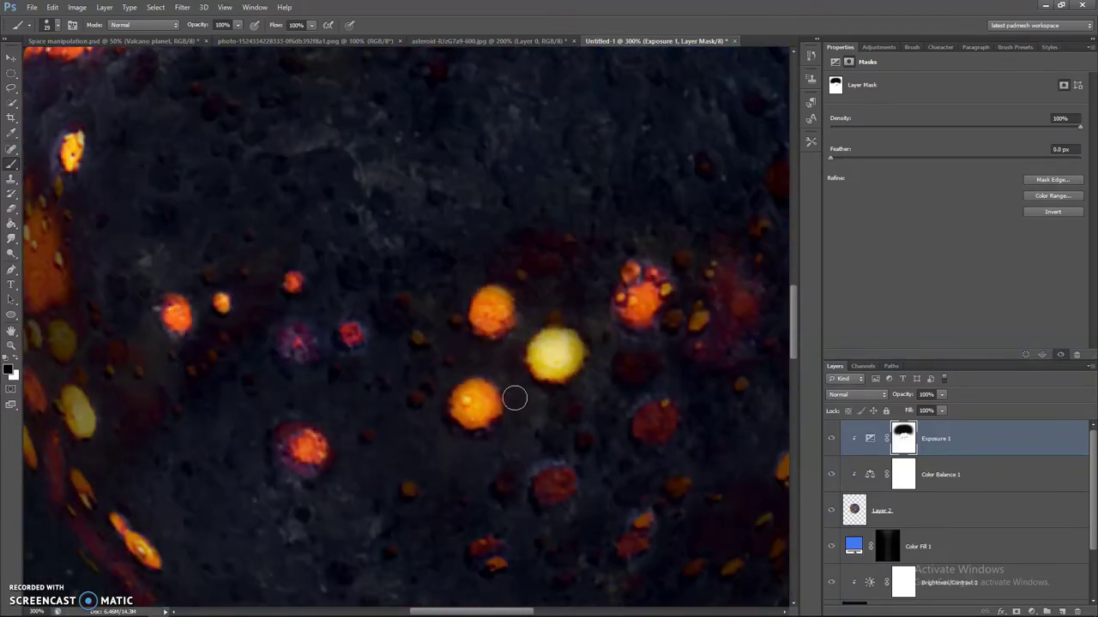
pyautogui.hscroll(5, 300, 422)
pyautogui.scroll(-3, 299, 422)
pyautogui.hscroll(-2, 299, 421)
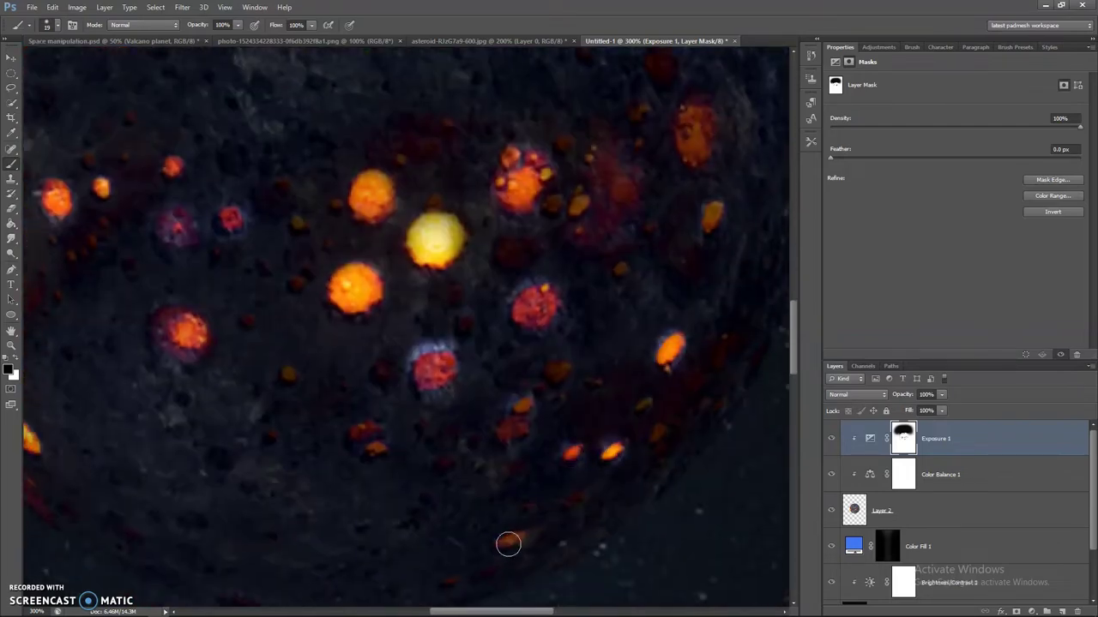
pyautogui.scroll(-1, 508, 544)
pyautogui.press('x')
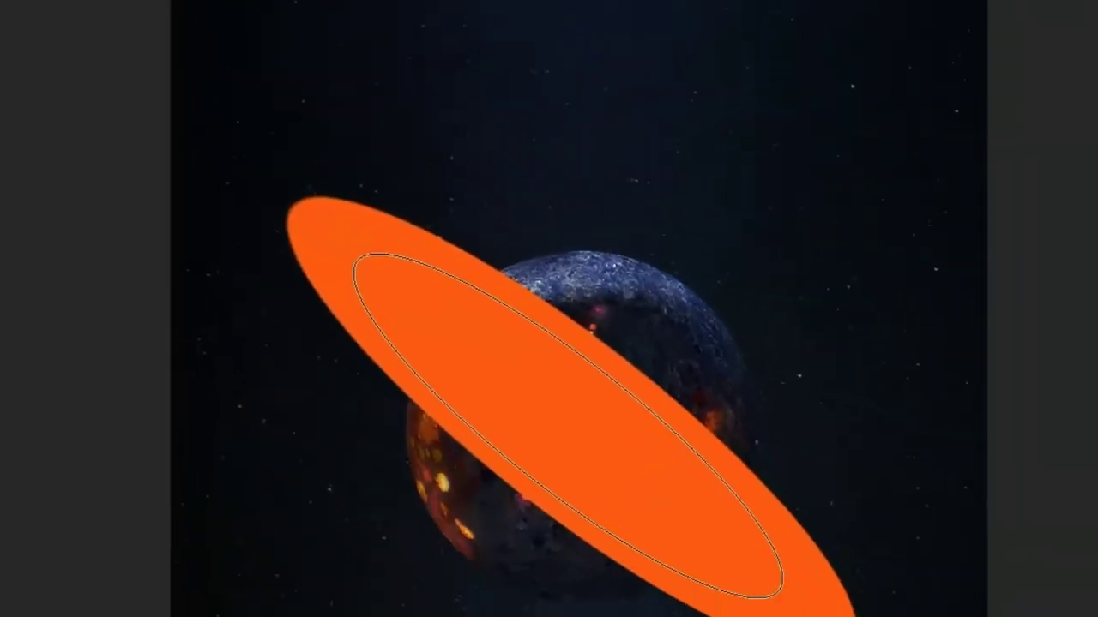
# Step: Cut the inner ellipse from the Color Fill mask to leave a tilted orange ring
pyautogui.hotkey('alt', 'BackSpace')
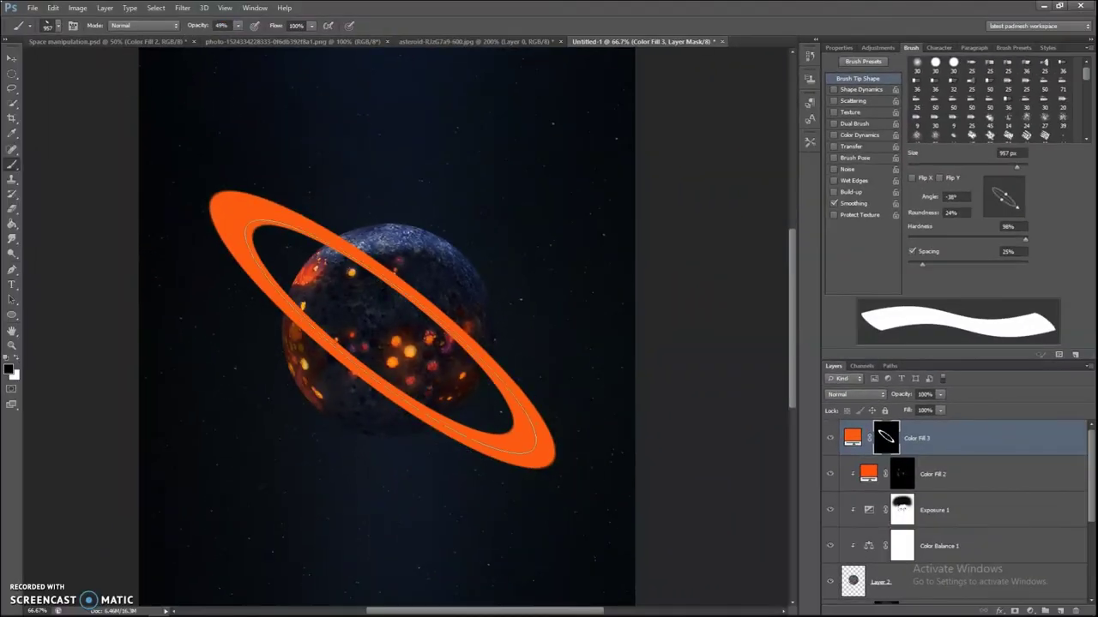
pyautogui.press('[')
# Step: Shade the ring's inner edge with a darker, semi-transparent band using the elliptical brush
pyautogui.click(383, 330)
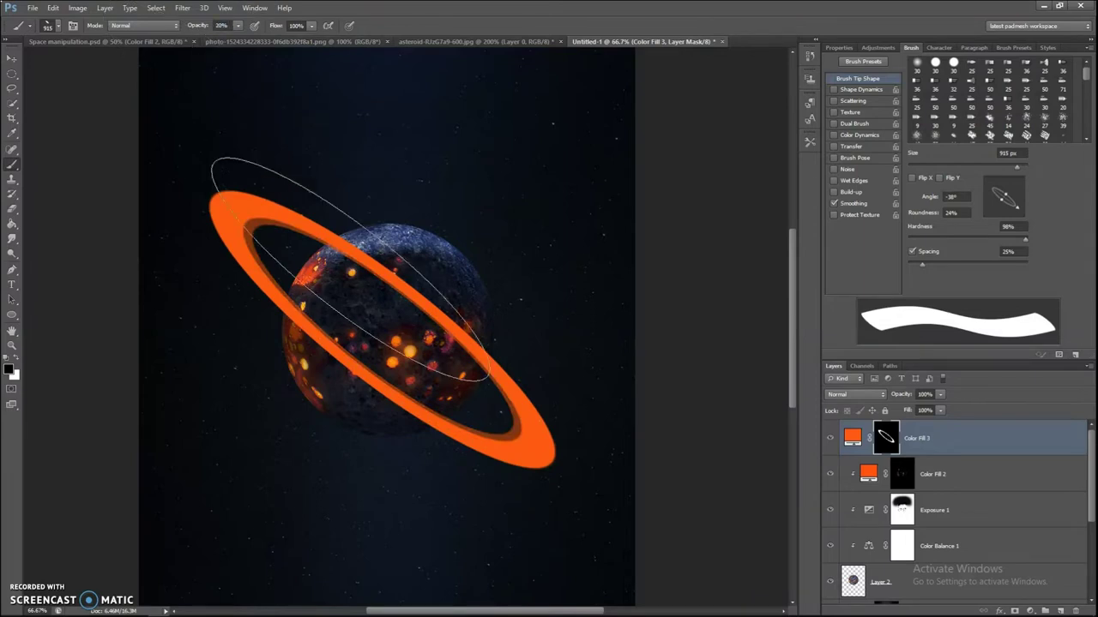
pyautogui.keyDown('alt'); pyautogui.rightClick(404, 306); pyautogui.keyUp('alt')
pyautogui.keyDown('alt'); pyautogui.rightClick(399, 309); pyautogui.keyUp('alt')
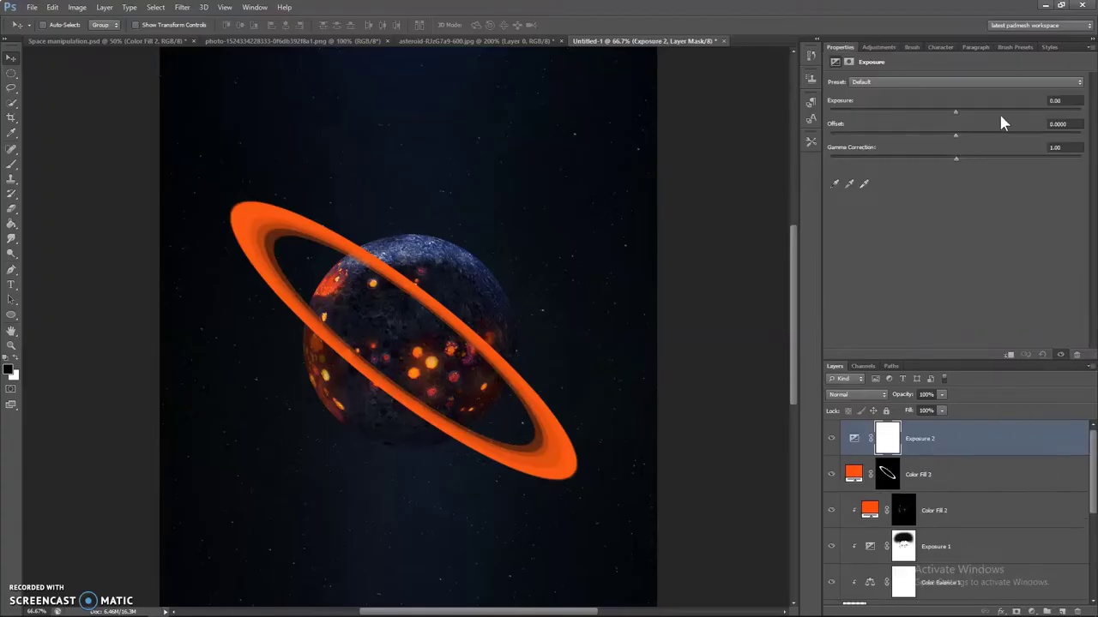
# Step: Brighten the ring with Exposure 2 at +1.52, masked black and painted white along its loop
pyautogui.moveTo(999, 112); pyautogui.dragTo(984, 112)
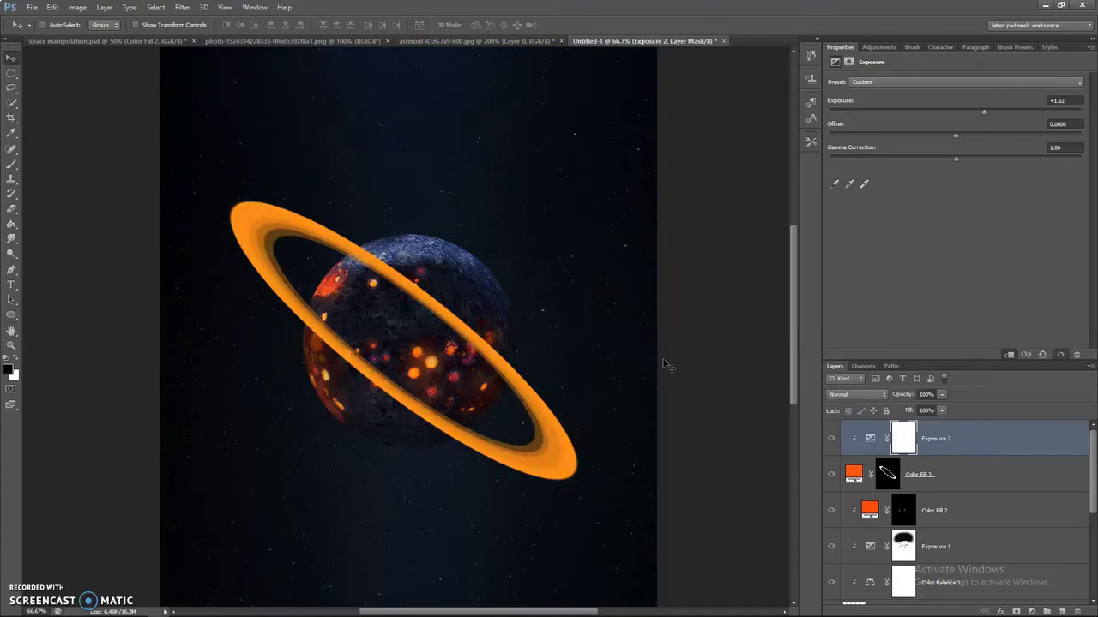
pyautogui.hotkey('ctrl', 'i')
pyautogui.press('b')
pyautogui.press('F5')
pyautogui.hotkey('ctrl', '+')
pyautogui.hotkey('ctrl', '+')
pyautogui.moveTo(198, 223); pyautogui.dragTo(397, 331)
pyautogui.moveTo(612, 417); pyautogui.dragTo(351, 367)
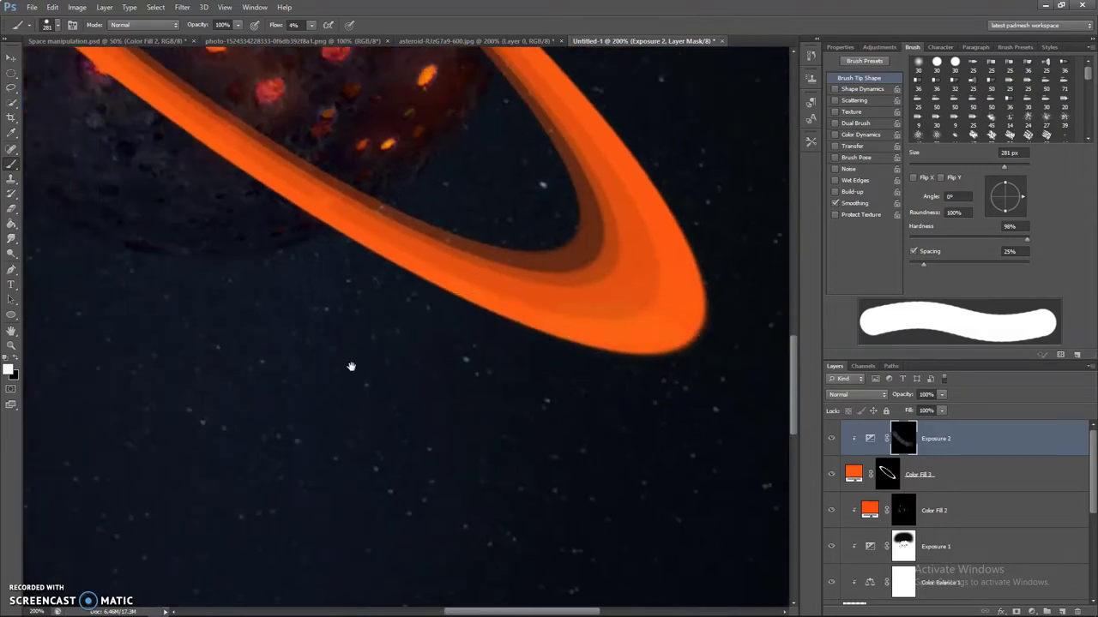
pyautogui.hotkey('ctrl', '-')
pyautogui.hotkey('ctrl', '-')
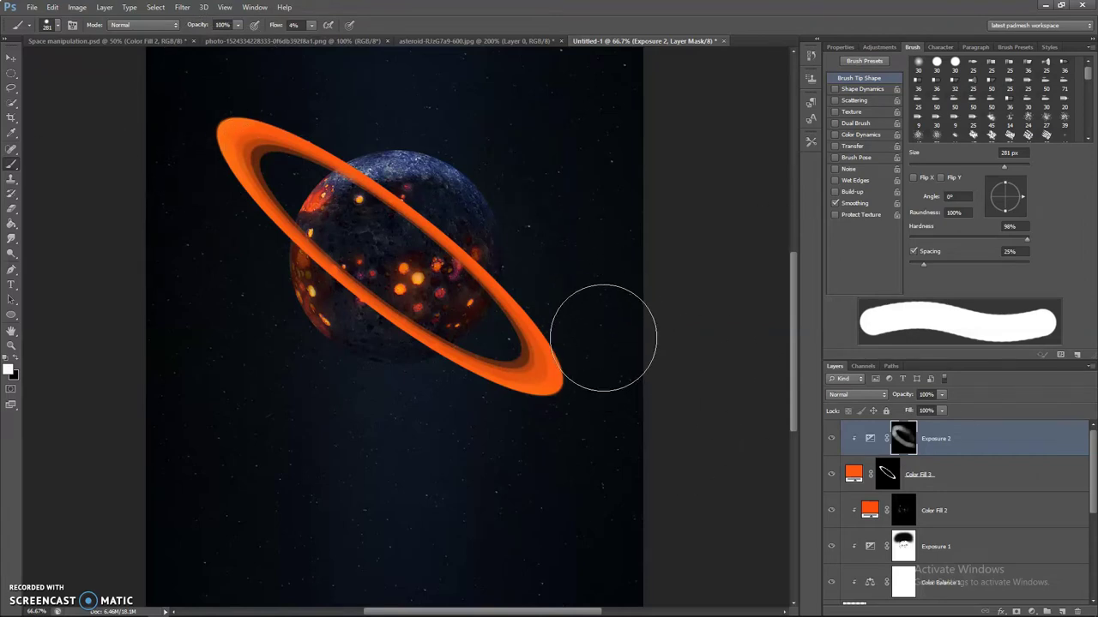
pyautogui.click(840, 48)
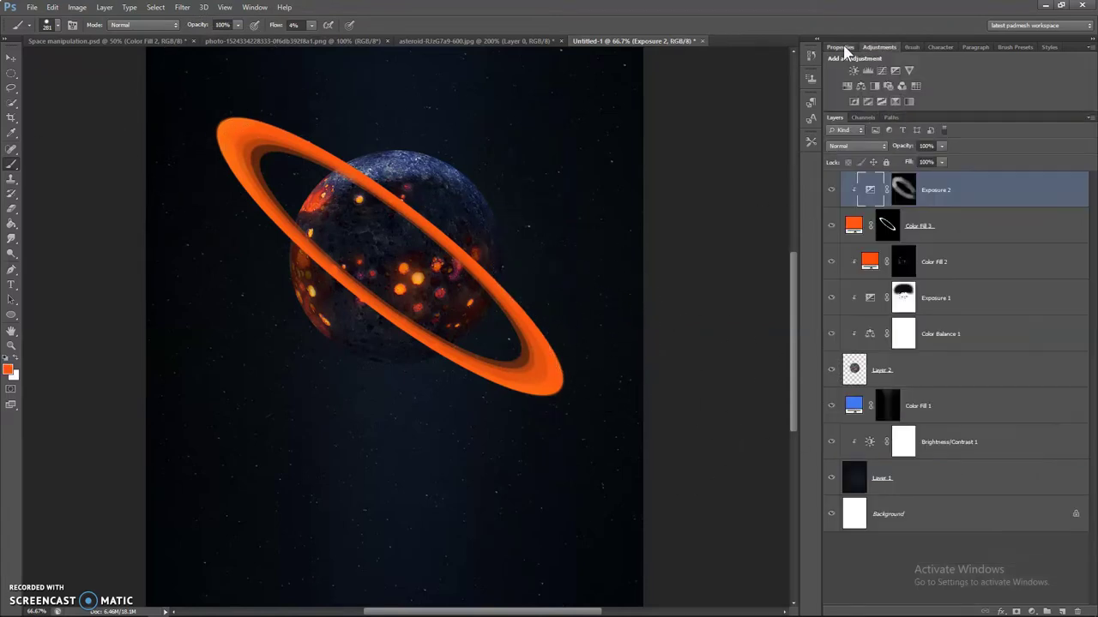
# Step: Add an Outer Glow to Color Fill 3 in the ring's sampled orange (fe6011)
pyautogui.doubleClick(998, 468)
pyautogui.click(771, 342)
pyautogui.click(880, 246)
pyautogui.click(549, 368)
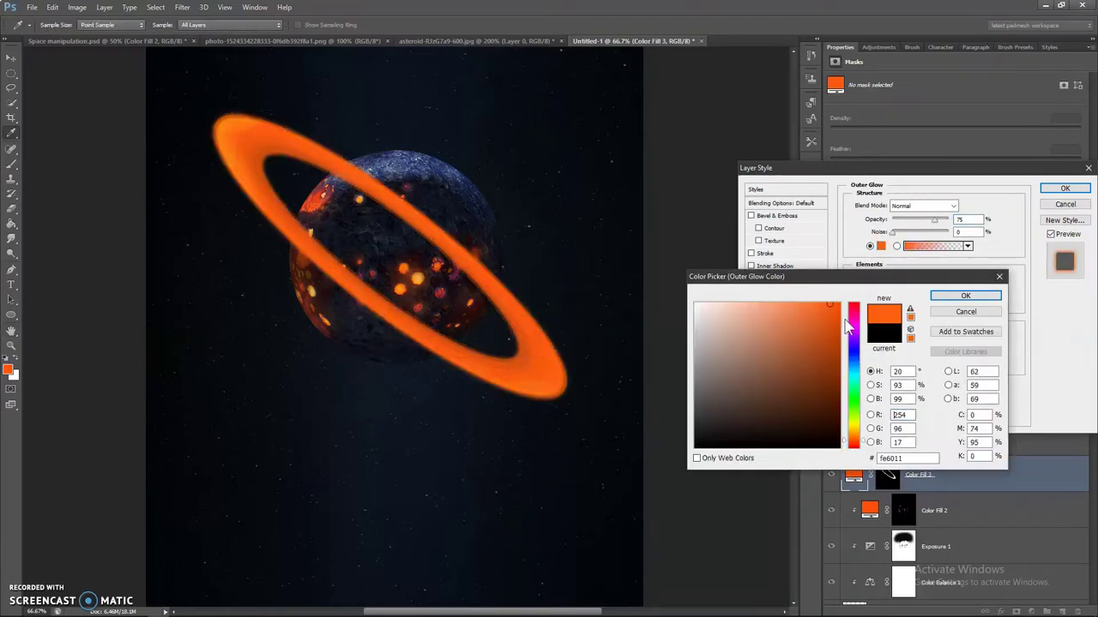
pyautogui.click(969, 296)
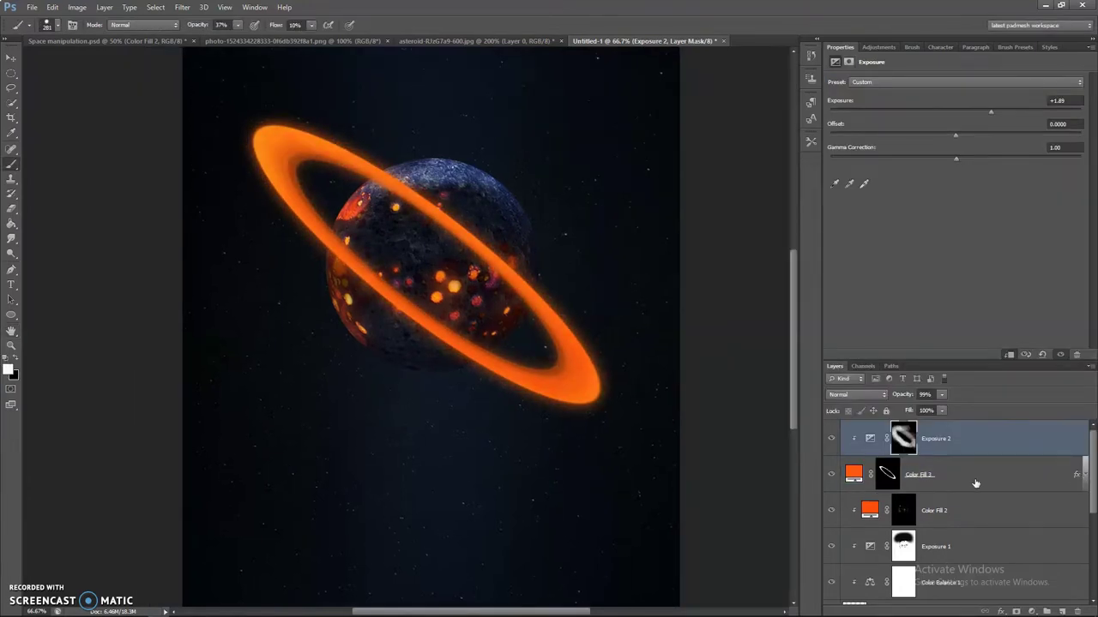
# Step: Add a clipped, colorized Hue/Saturation (Hue 22, Saturation 77) painted only where the ring crosses the planet
pyautogui.click(975, 512)
pyautogui.click(1046, 611)
pyautogui.click(1016, 517)
pyautogui.click(884, 186)
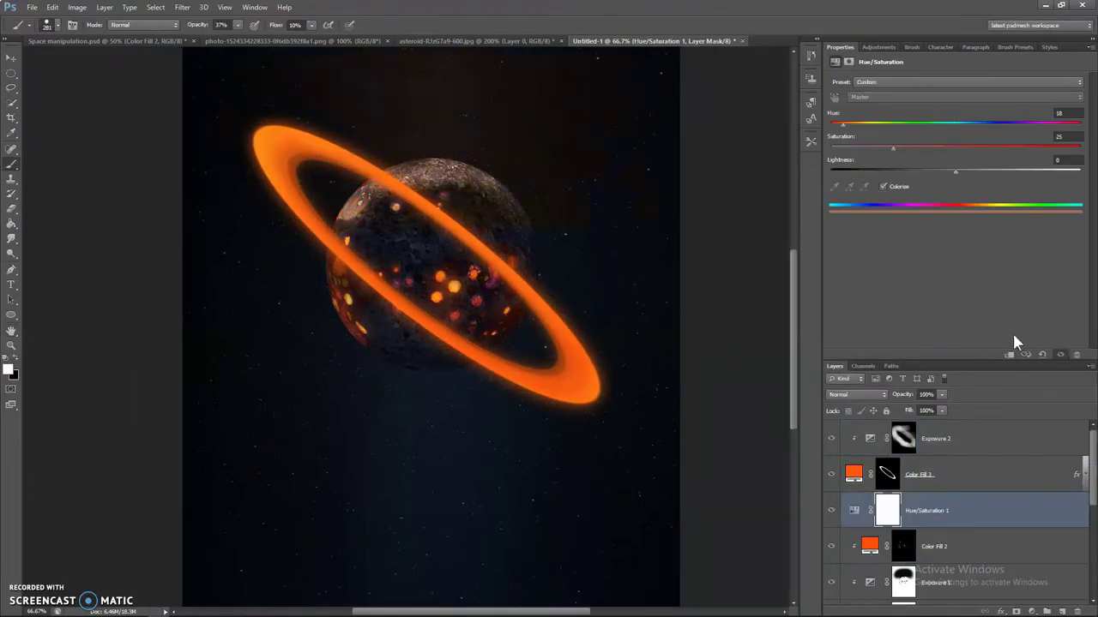
pyautogui.moveTo(893, 148)
pyautogui.mouseDown()
pyautogui.moveTo(997, 147)
pyautogui.moveTo(961, 171)
pyautogui.mouseUp()
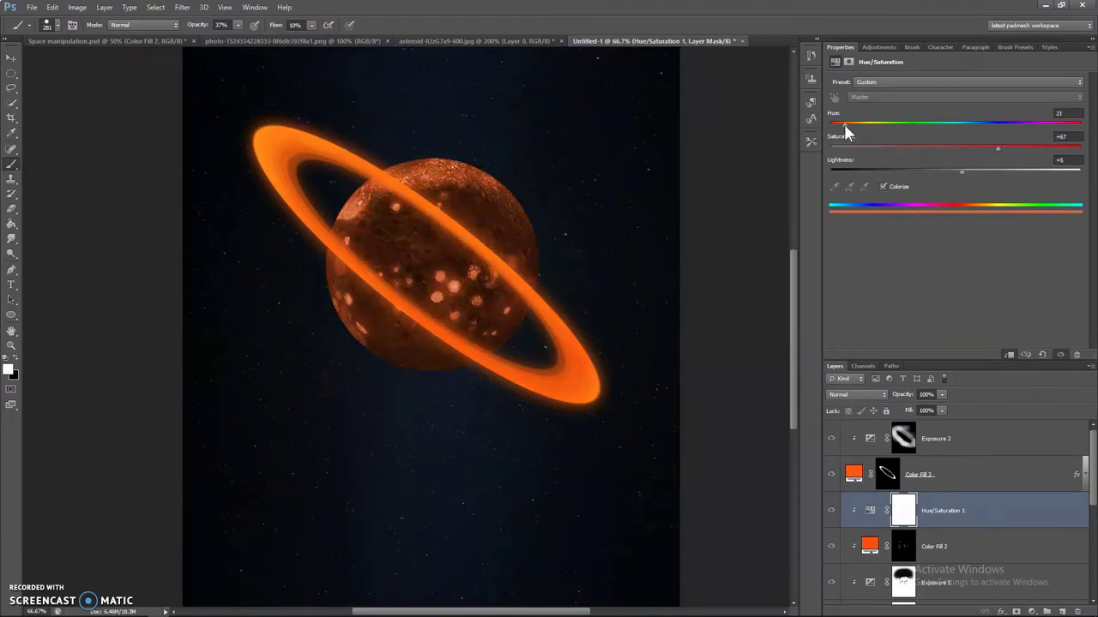
pyautogui.hotkey('ctrl', 'i')
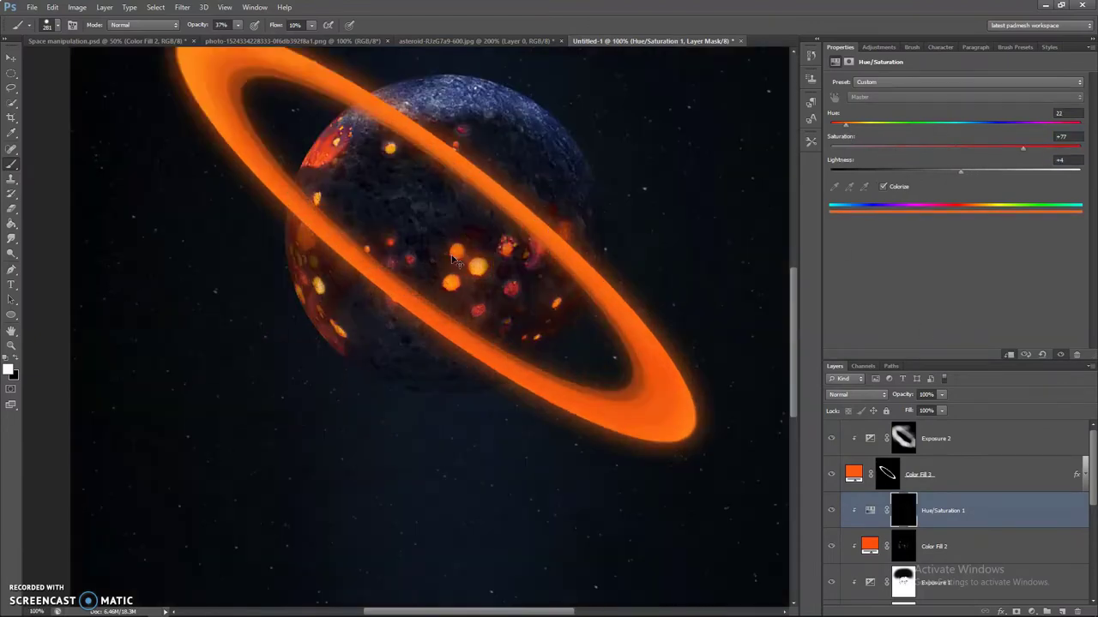
pyautogui.hotkey('ctrl', '+')
pyautogui.hotkey('ctrl', '+')
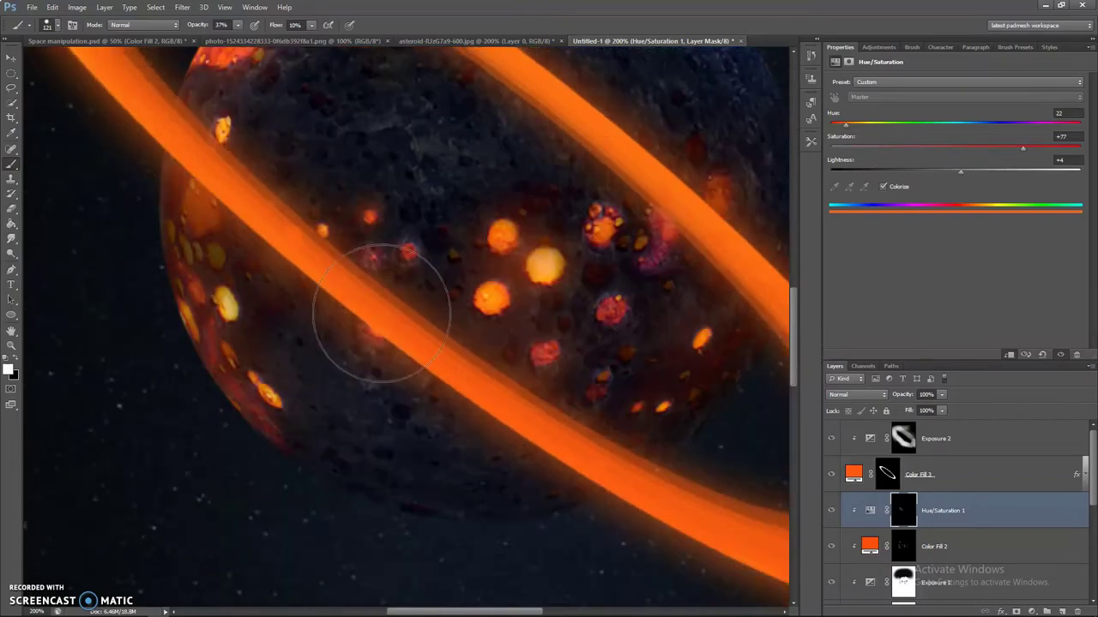
pyautogui.moveTo(558, 441); pyautogui.dragTo(331, 319)
pyautogui.scroll(5, 632, 464)
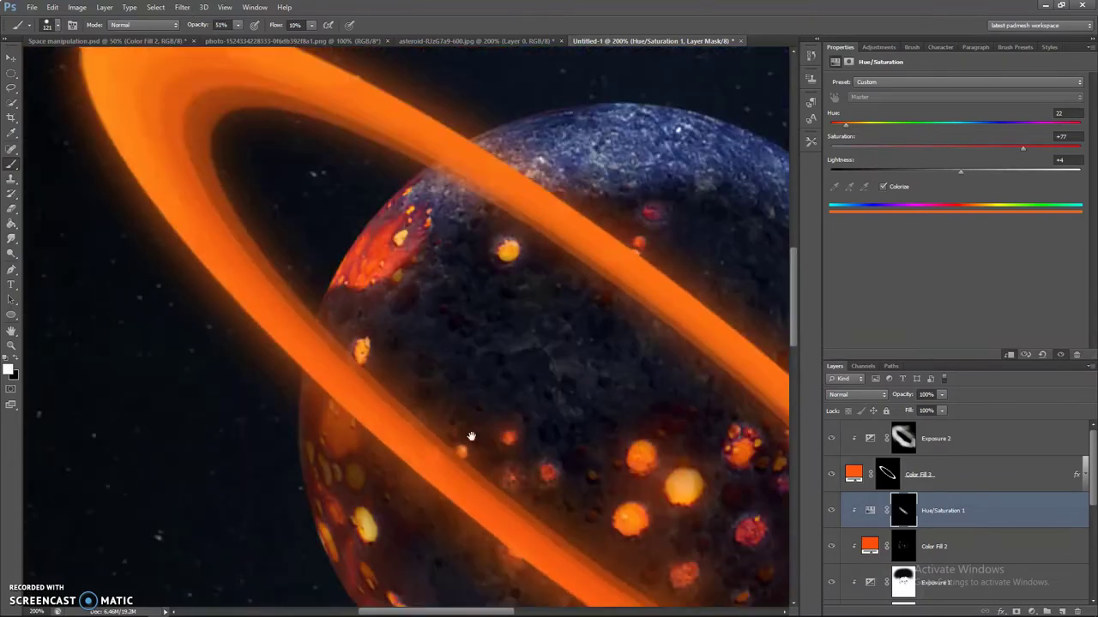
# Step: Mask the ring with black where it passes behind the planet's top edge
pyautogui.click(944, 475)
pyautogui.hscroll(3, 532, 344)
pyautogui.hotkey('ctrl', '\\')
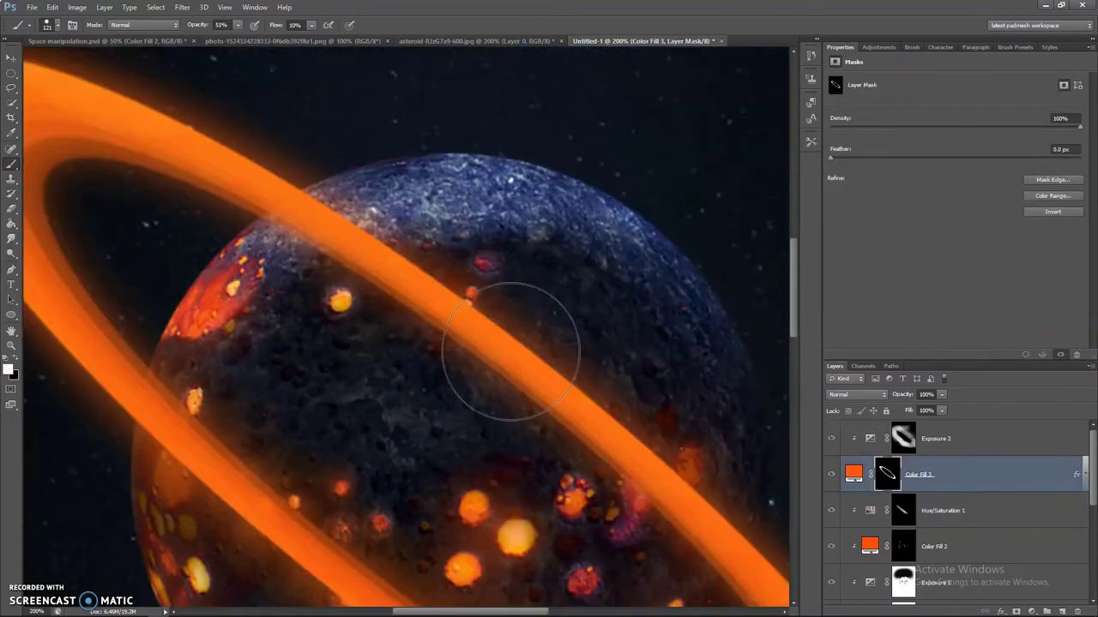
pyautogui.rightClick(540, 353)
pyautogui.press('Return')
pyautogui.hotkey('ctrl', '+')
pyautogui.press('[')
pyautogui.press('[')
pyautogui.press('[')
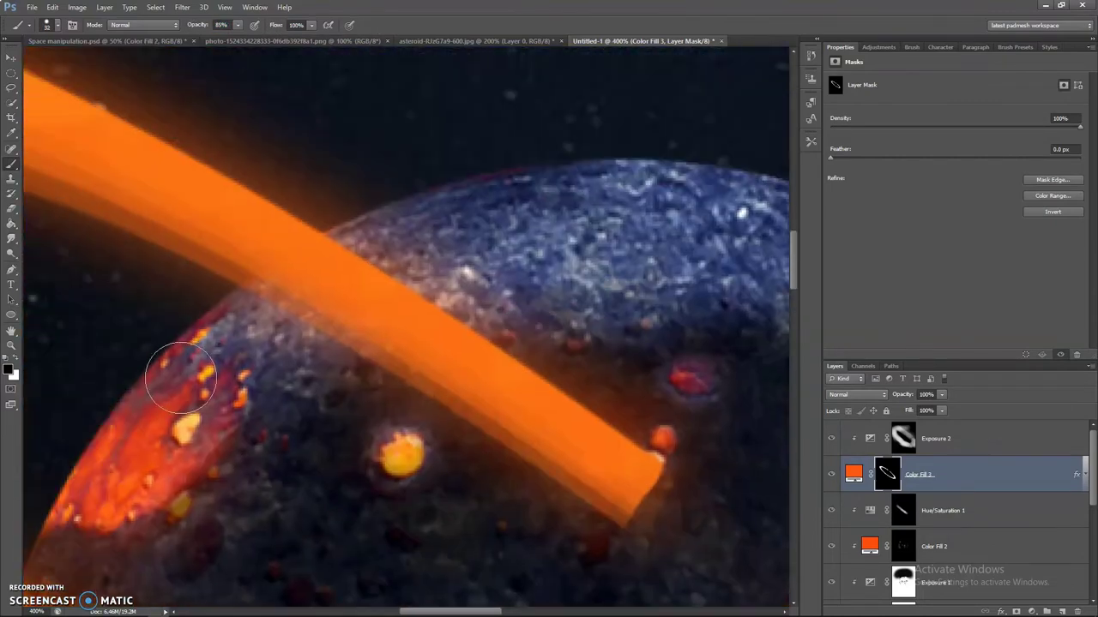
pyautogui.moveTo(238, 337); pyautogui.dragTo(379, 417)
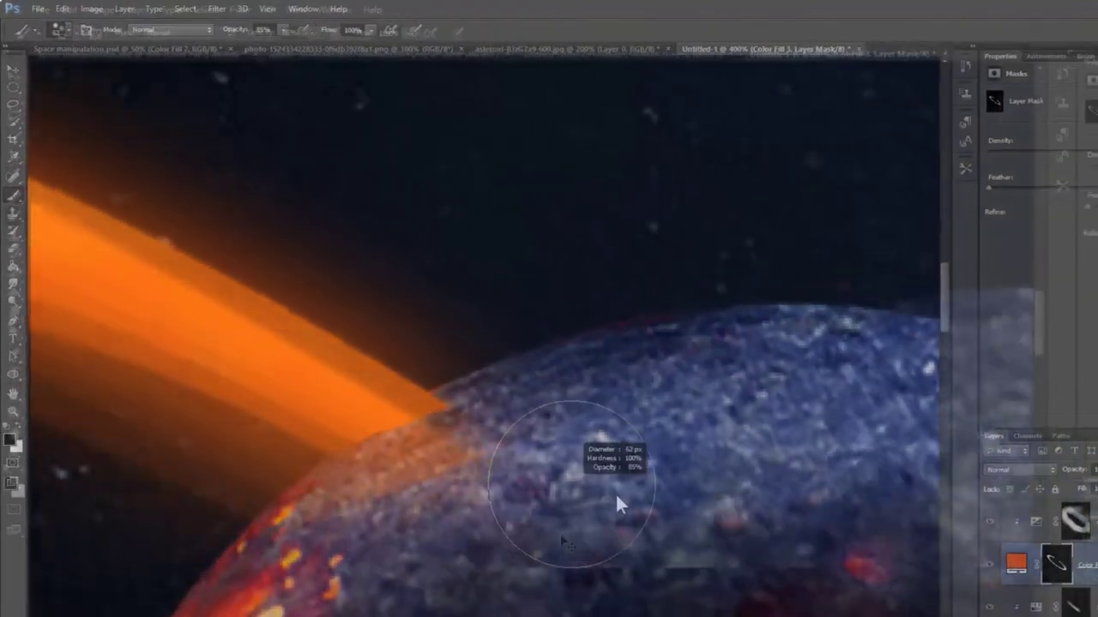
pyautogui.hotkey('ctrl', '+')
pyautogui.hotkey('ctrl', '+')
pyautogui.hotkey('ctrl', '+')
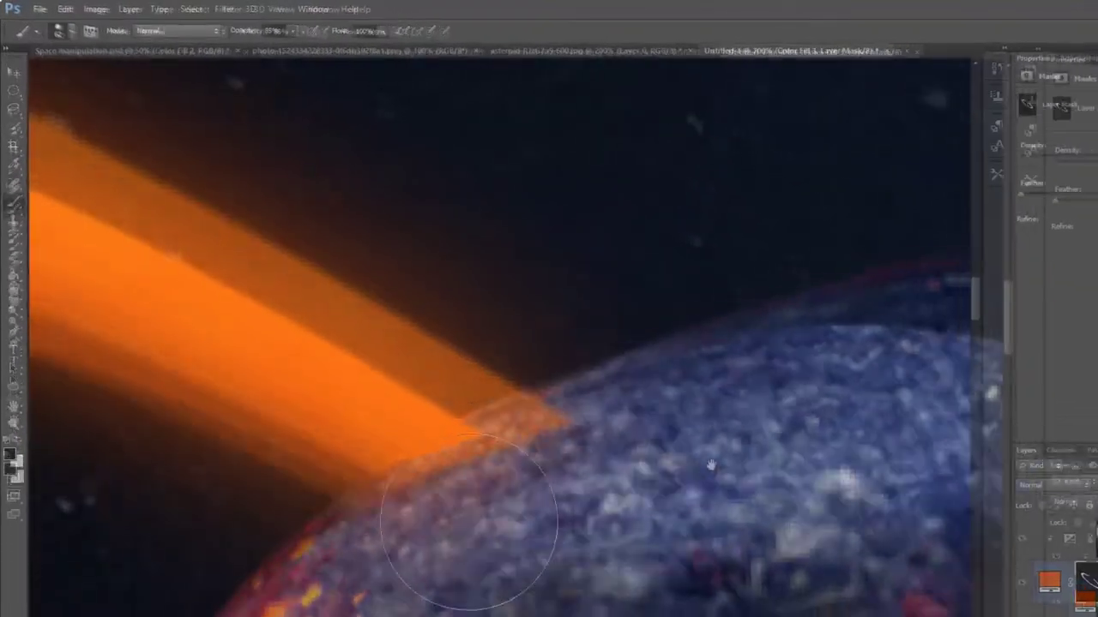
pyautogui.hotkey('ctrl', '0')
pyautogui.hotkey('ctrl', '1')
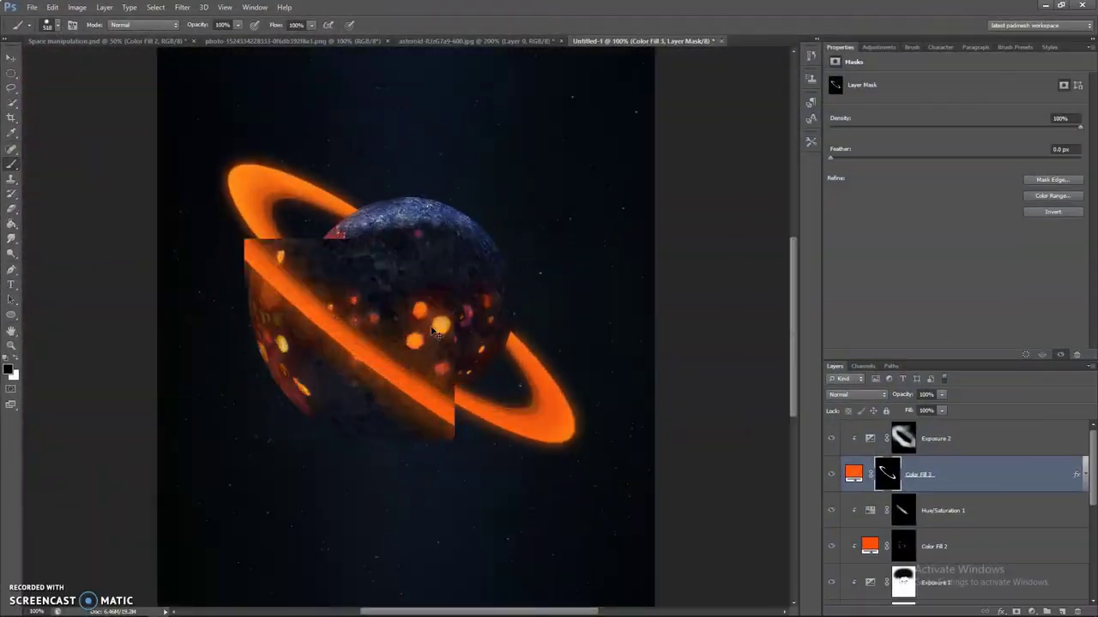
# Step: Reselect the Hue/Saturation layer and inspect the ring's upper crossing across the poster
pyautogui.hotkey('alt', '[')
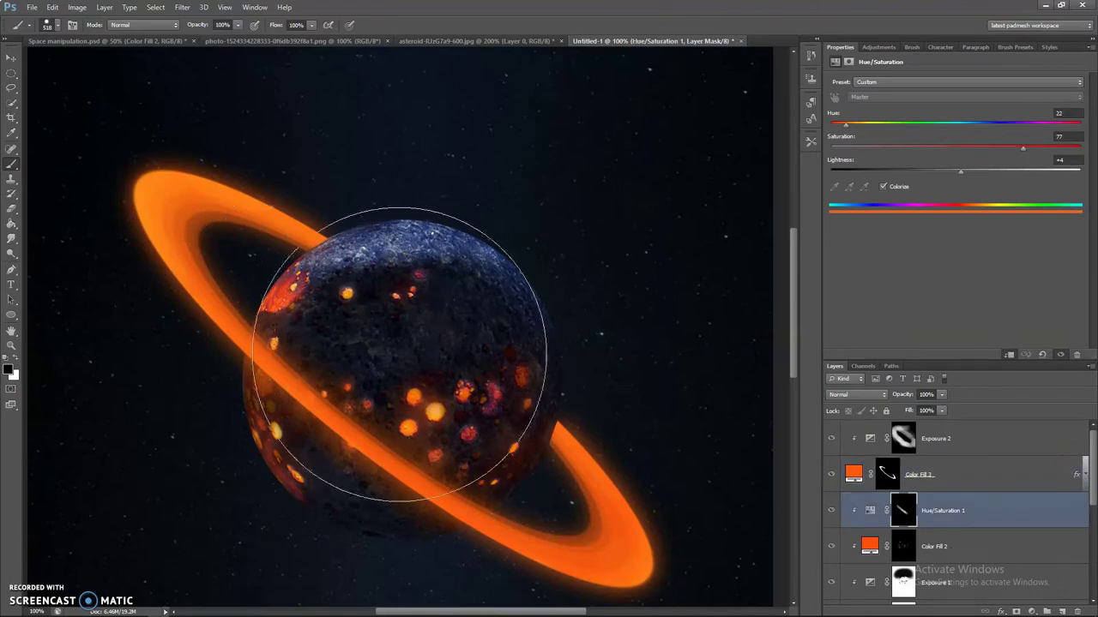
pyautogui.scroll(3, 274, 300)
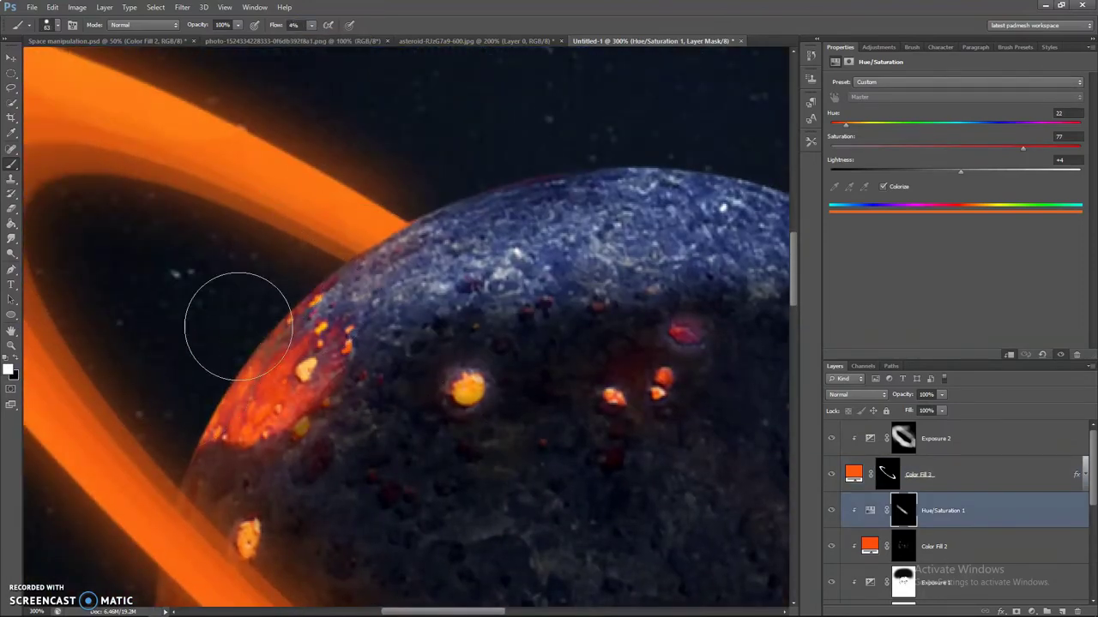
pyautogui.moveTo(198, 307); pyautogui.dragTo(155, 362)
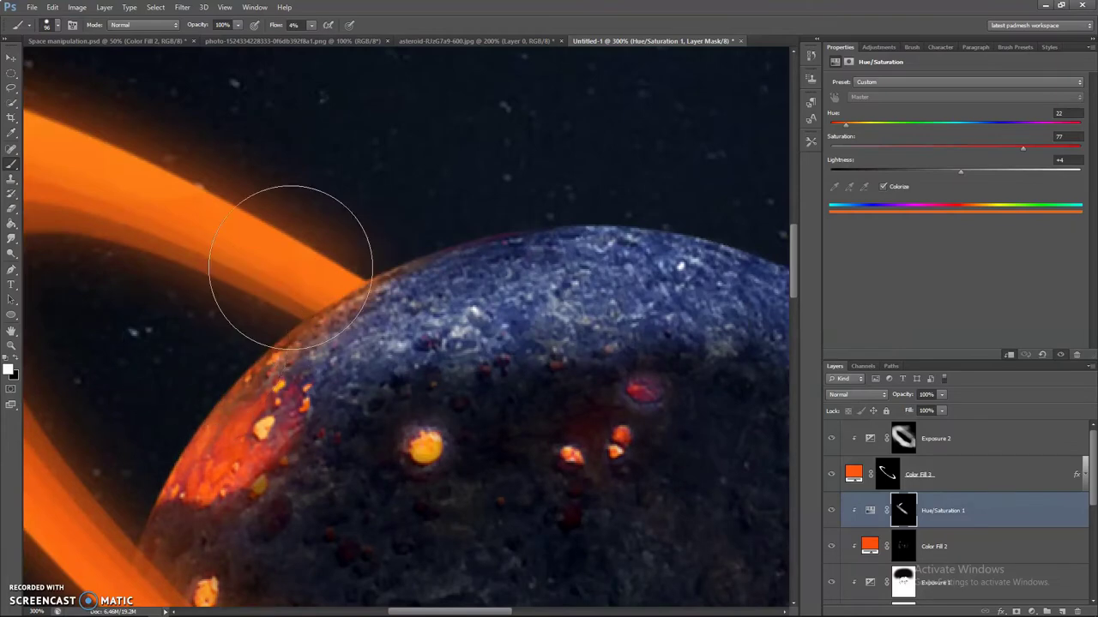
pyautogui.scroll(-5, 265, 386)
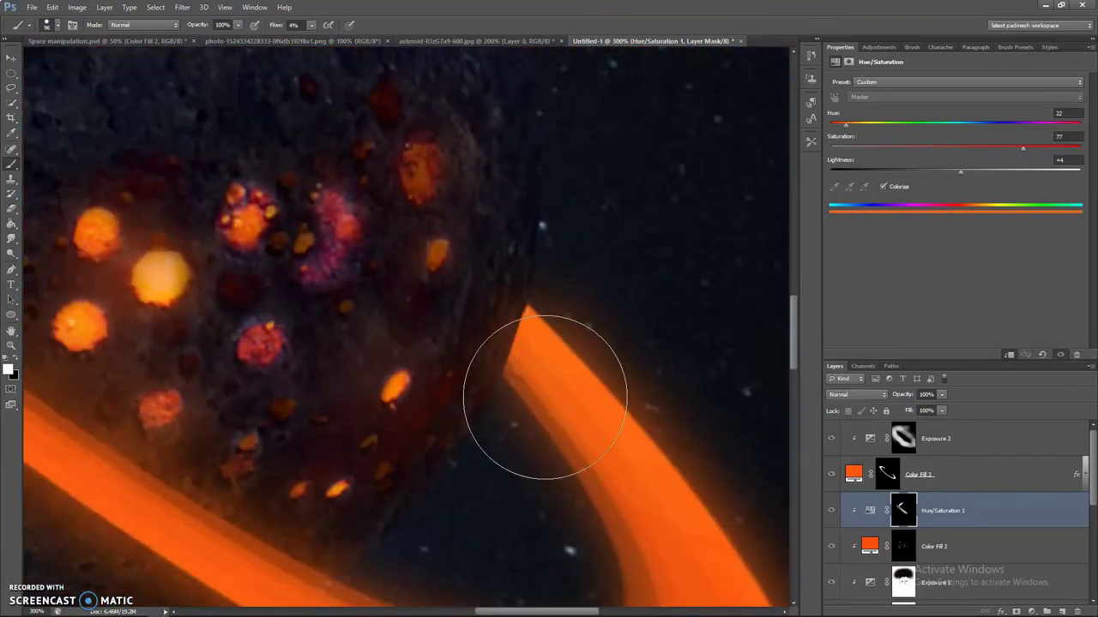
pyautogui.scroll(3, 451, 313)
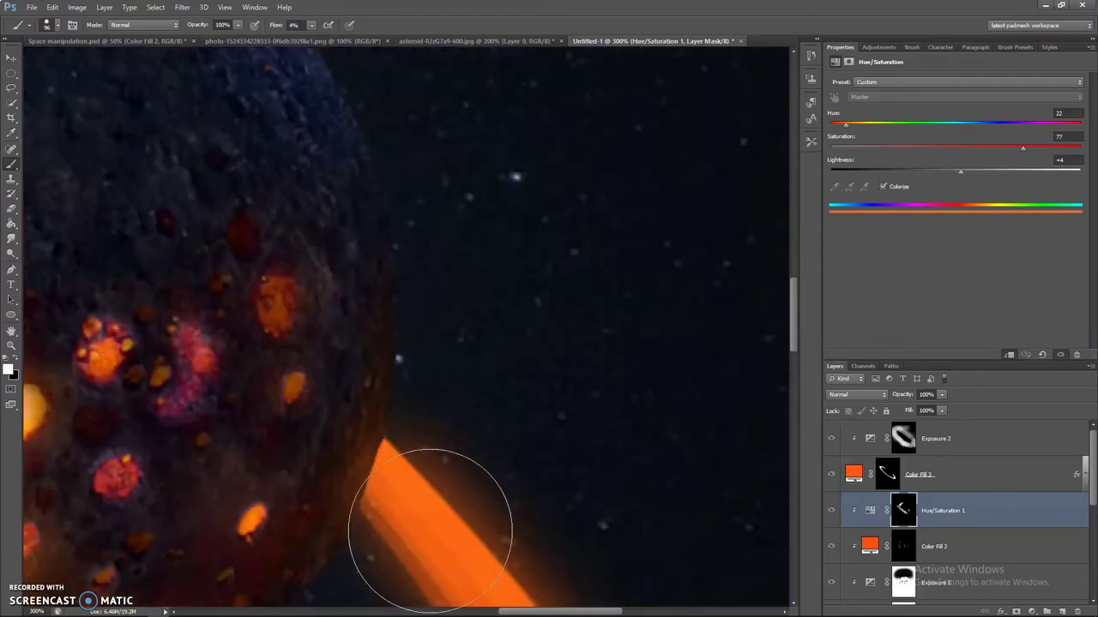
pyautogui.scroll(3, 450, 313)
pyautogui.scroll(-3, 459, 401)
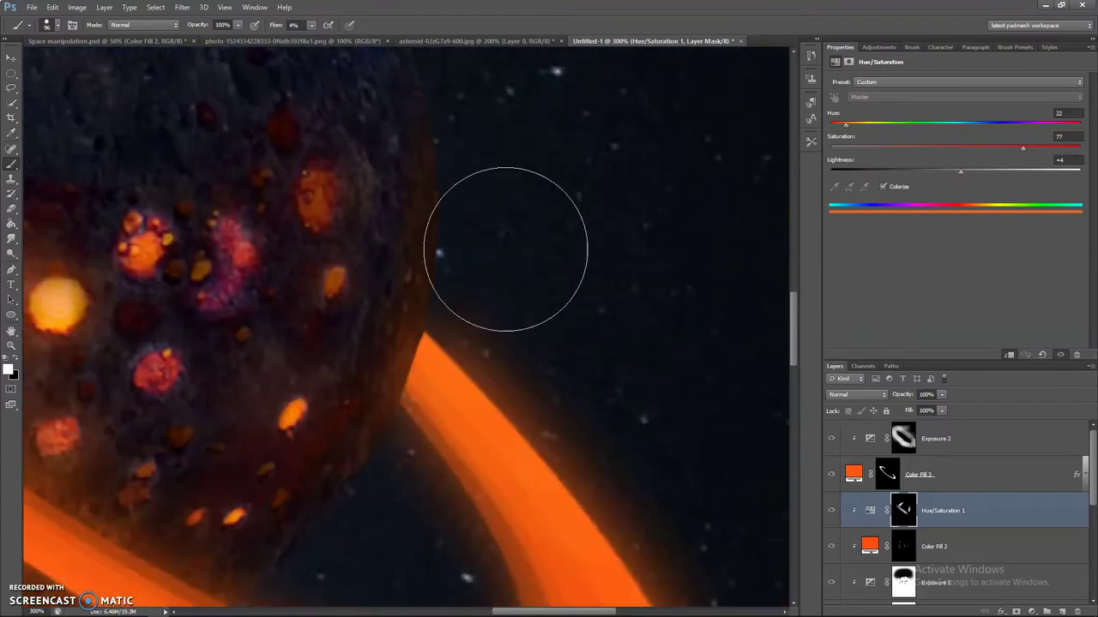
pyautogui.hotkey('ctrl', '-')
pyautogui.hotkey('ctrl', '-')
pyautogui.hotkey('ctrl', '-')
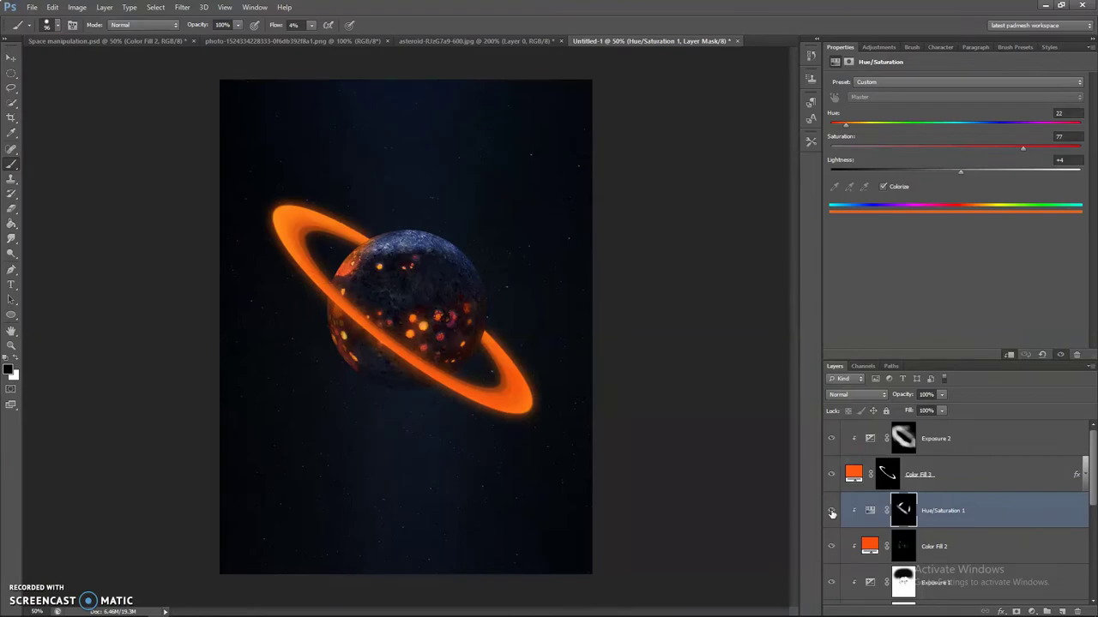
pyautogui.hotkey('ctrl', '+')
pyautogui.hotkey('ctrl', '+')
pyautogui.hotkey('ctrl', '+')
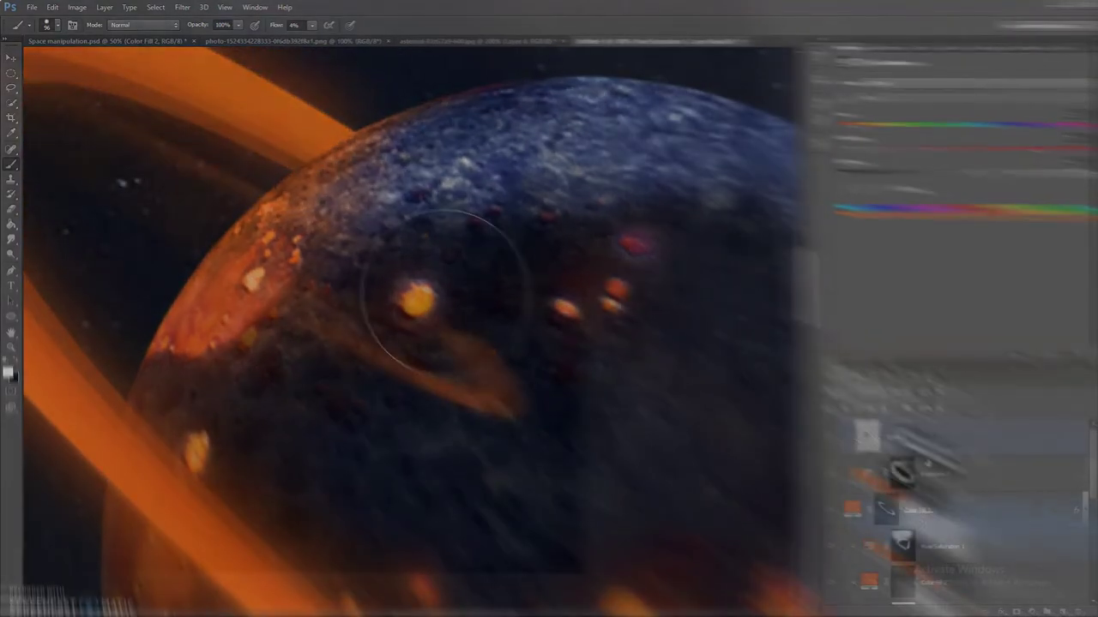
# Step: Tilt the banded planet about -32°, nudge and enlarge it slightly, and add an Exposure layer above
pyautogui.moveTo(575, 159); pyautogui.dragTo(581, 122)
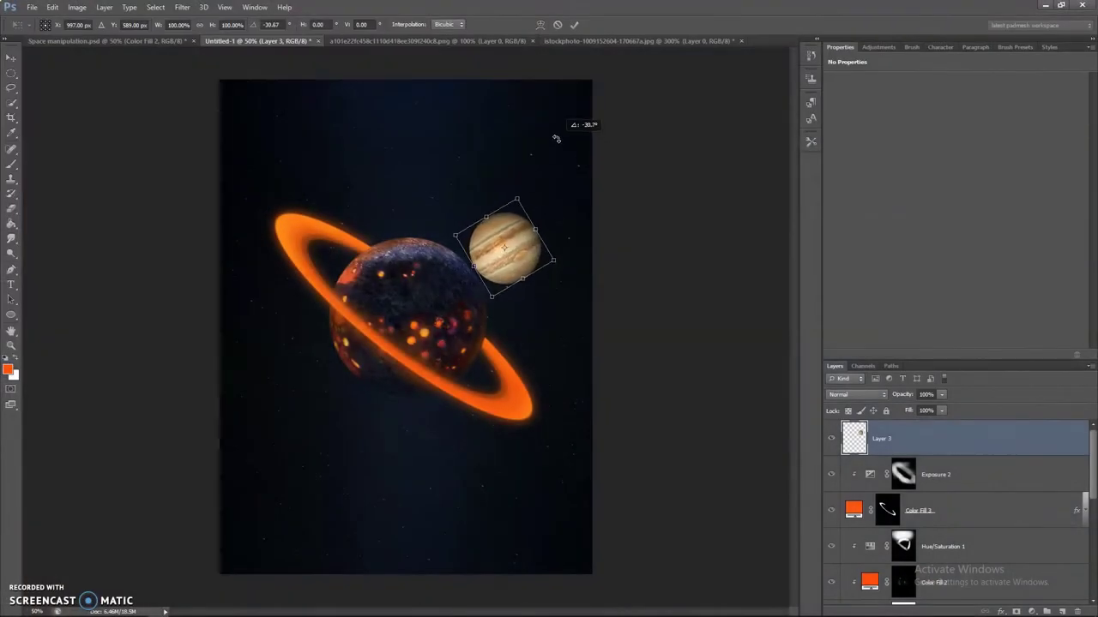
pyautogui.moveTo(544, 237)
pyautogui.mouseDown()
pyautogui.moveTo(517, 267)
pyautogui.moveTo(506, 257)
pyautogui.mouseUp()
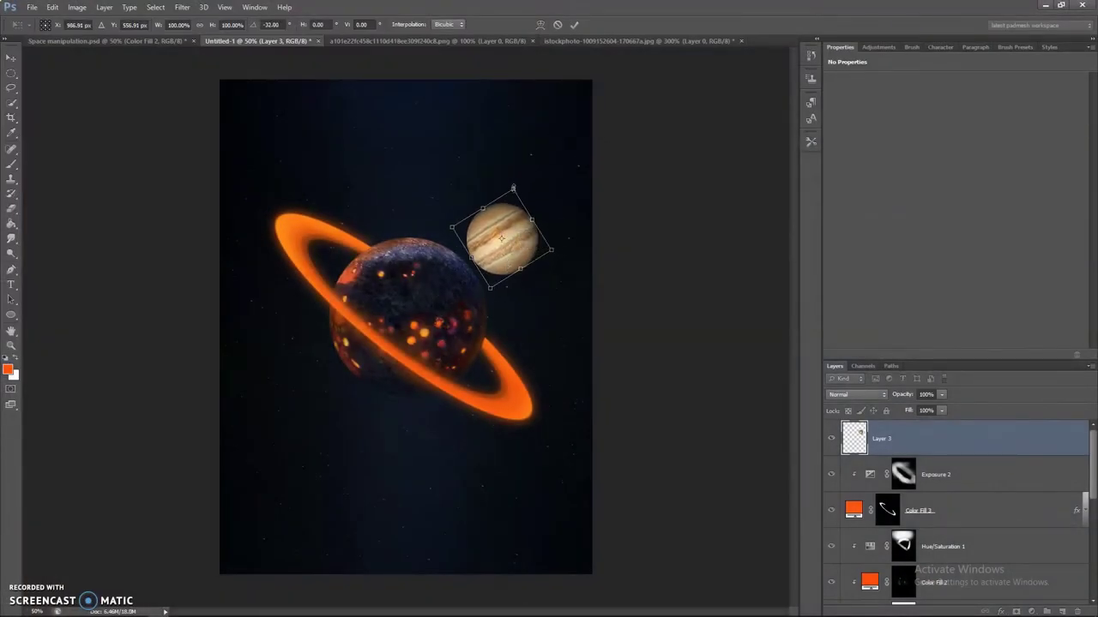
pyautogui.moveTo(512, 188); pyautogui.dragTo(513, 186)
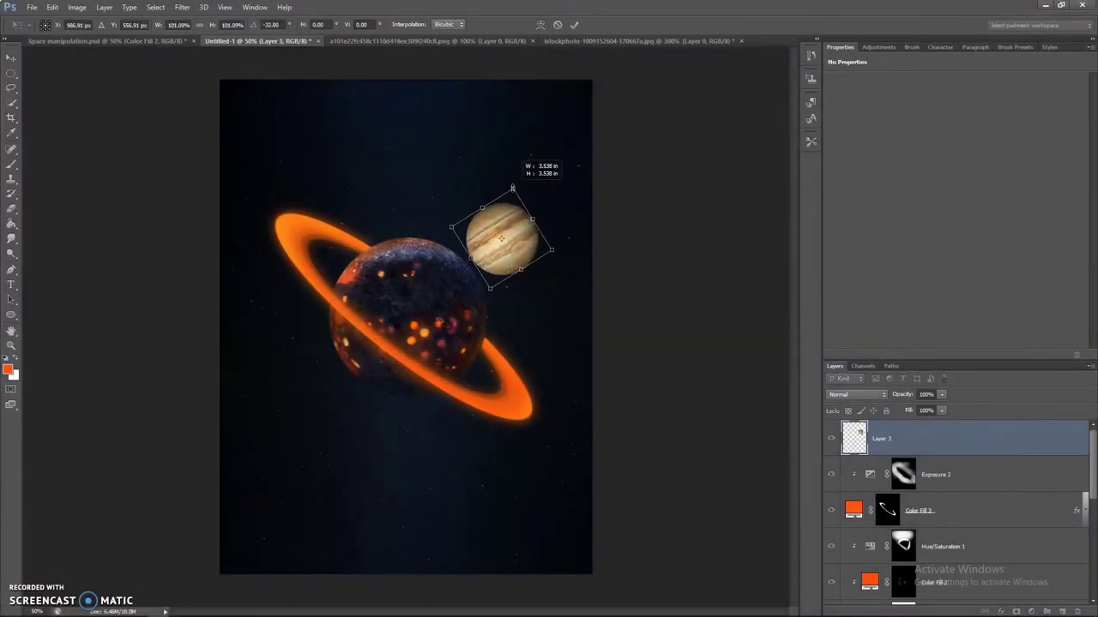
pyautogui.click(574, 24)
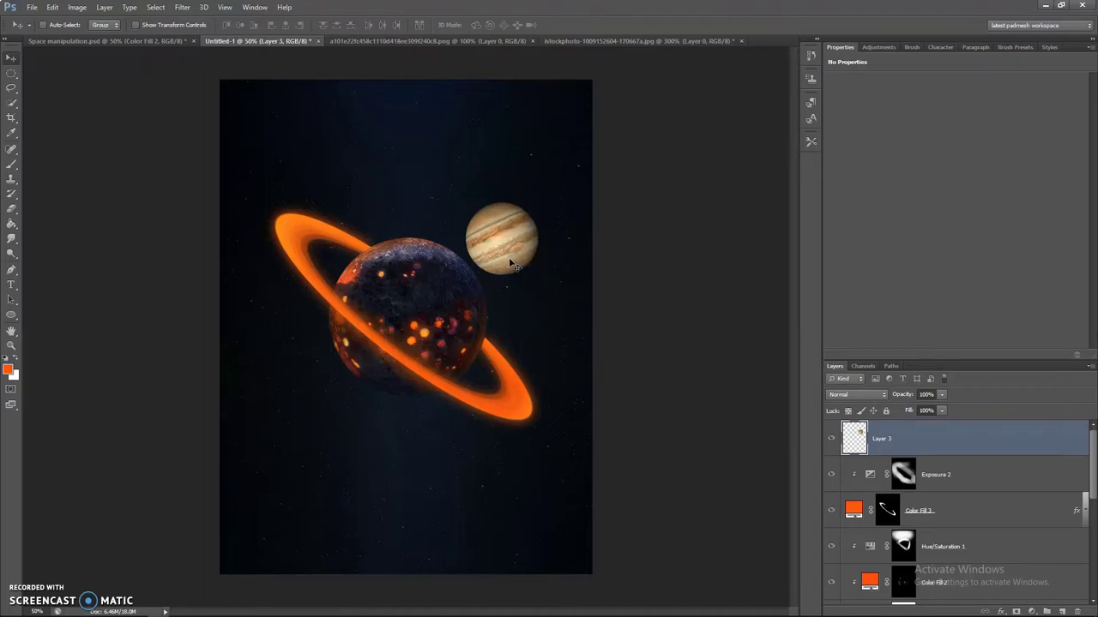
pyautogui.click(1032, 610)
pyautogui.click(1017, 448)
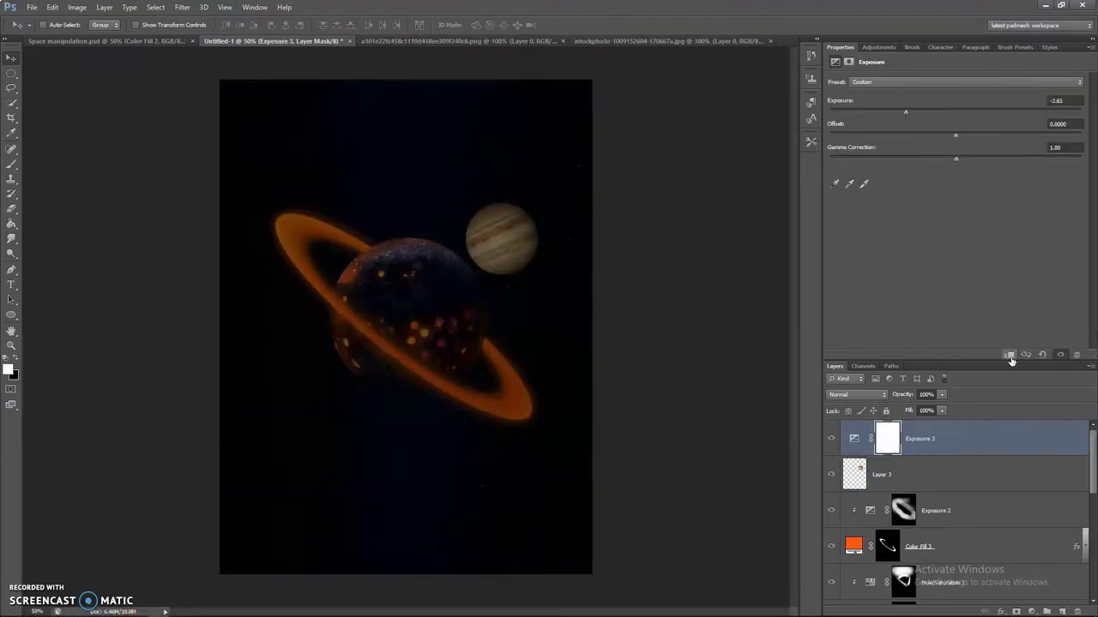
# Step: Darken the small planet with clipped Exposure 3 and a clipped, blue-shifted Color Balance adjustment
pyautogui.click(1009, 354)
pyautogui.moveTo(894, 110); pyautogui.dragTo(876, 112)
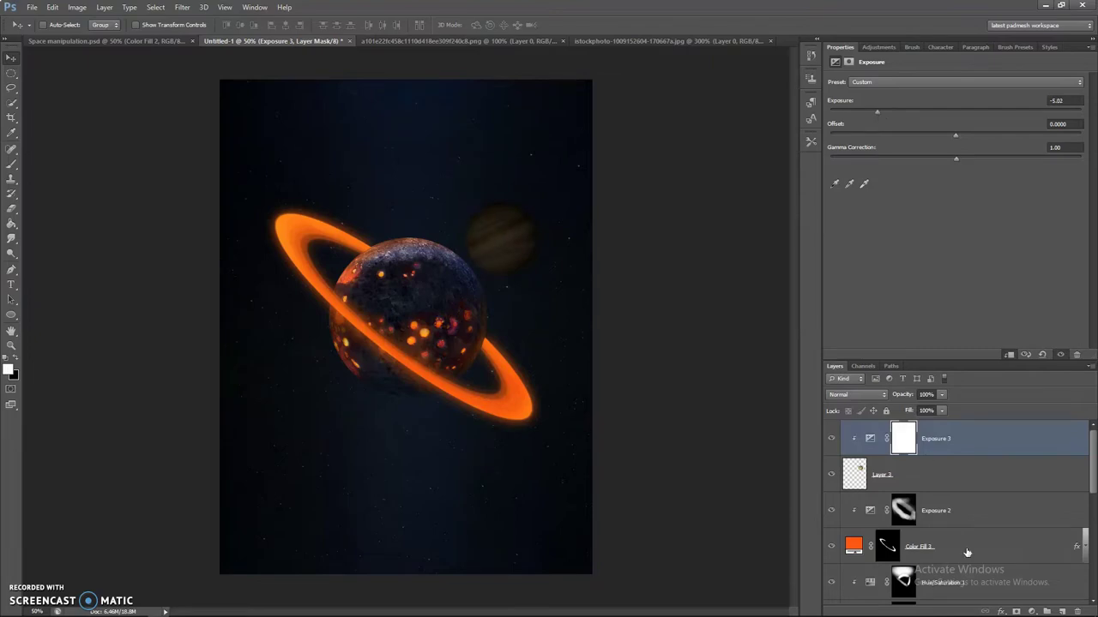
pyautogui.click(1032, 610)
pyautogui.click(1024, 484)
pyautogui.moveTo(936, 146); pyautogui.dragTo(986, 146)
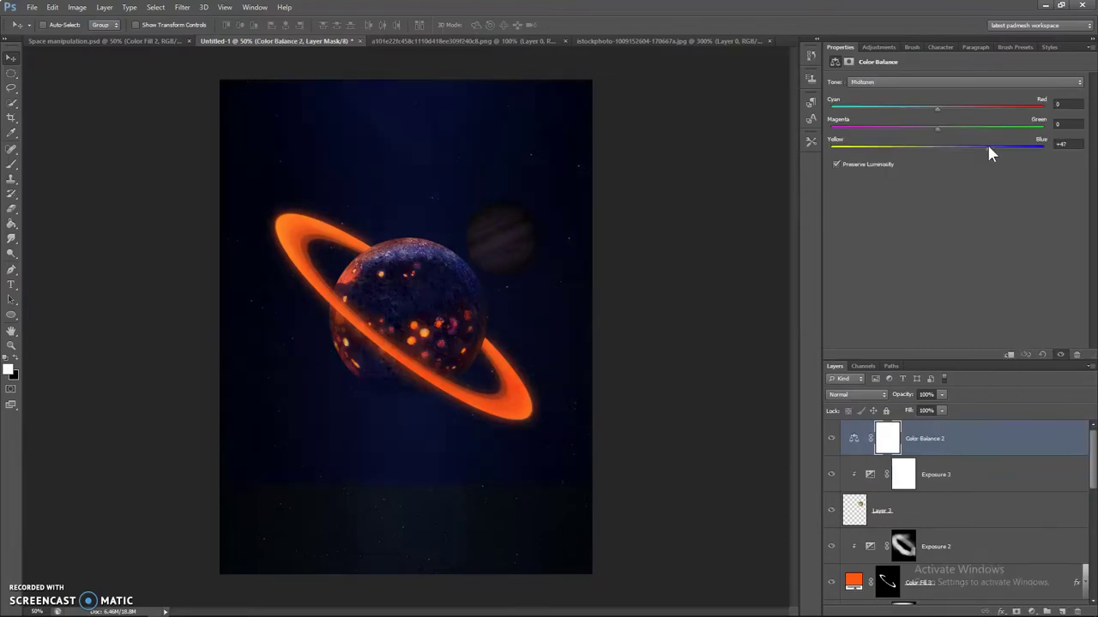
pyautogui.click(1012, 354)
pyautogui.click(952, 474)
pyautogui.hotkey('ctrl', '+')
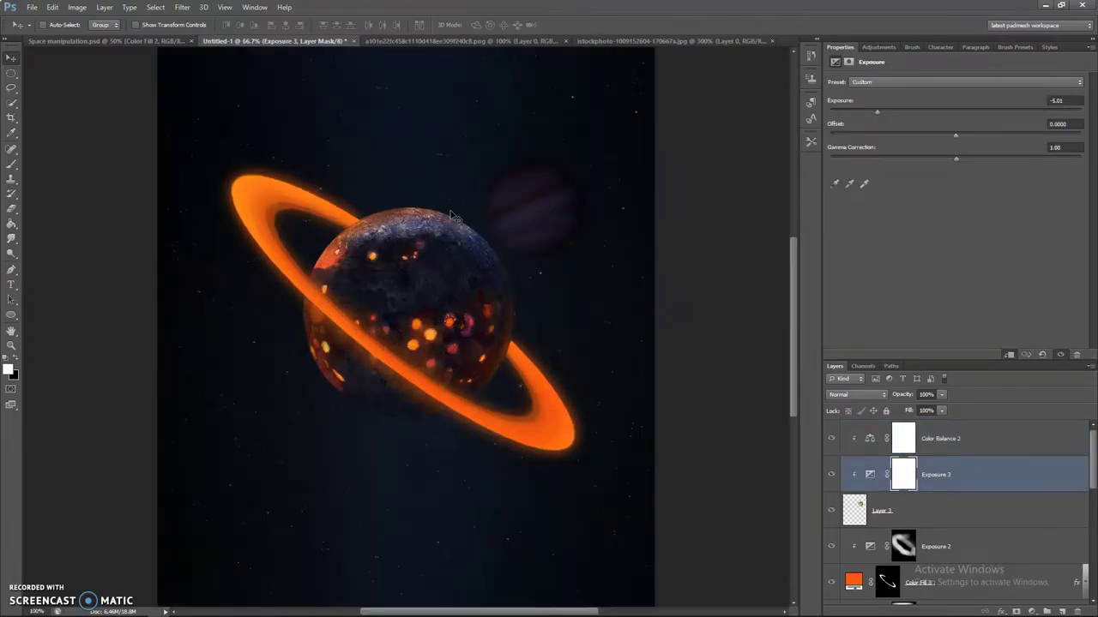
pyautogui.scroll(3, 452, 216)
pyautogui.hscroll(3, 426, 235)
# Step: Add Exposure 4 at +1.4 on top, invert its mask and paint it onto the planet's upper rim
pyautogui.click(1032, 611)
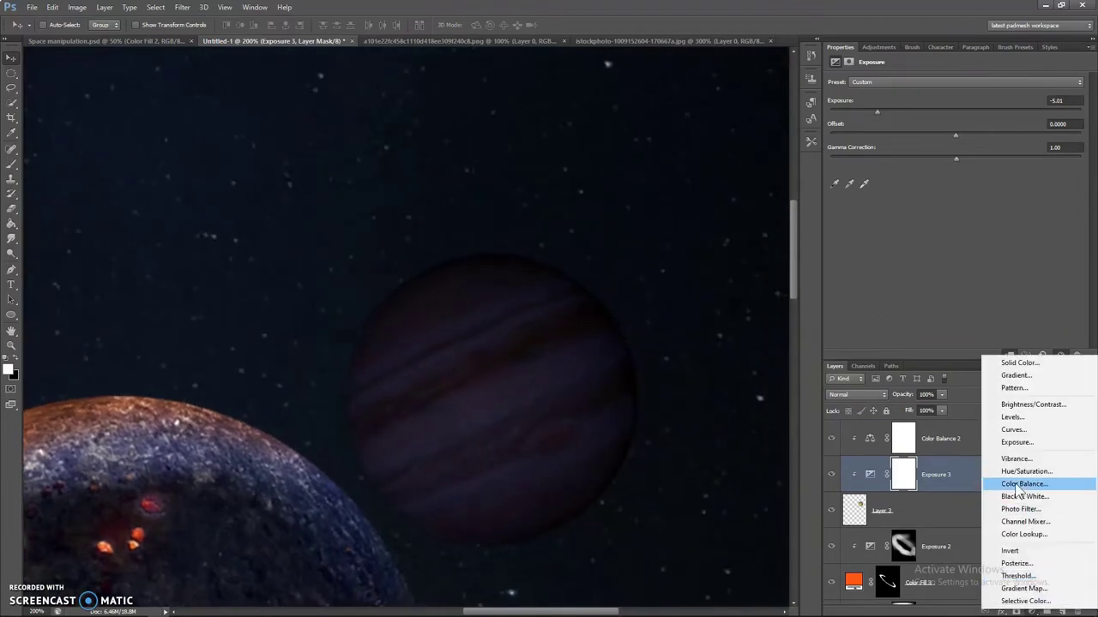
pyautogui.click(1017, 443)
pyautogui.moveTo(841, 100); pyautogui.dragTo(889, 93)
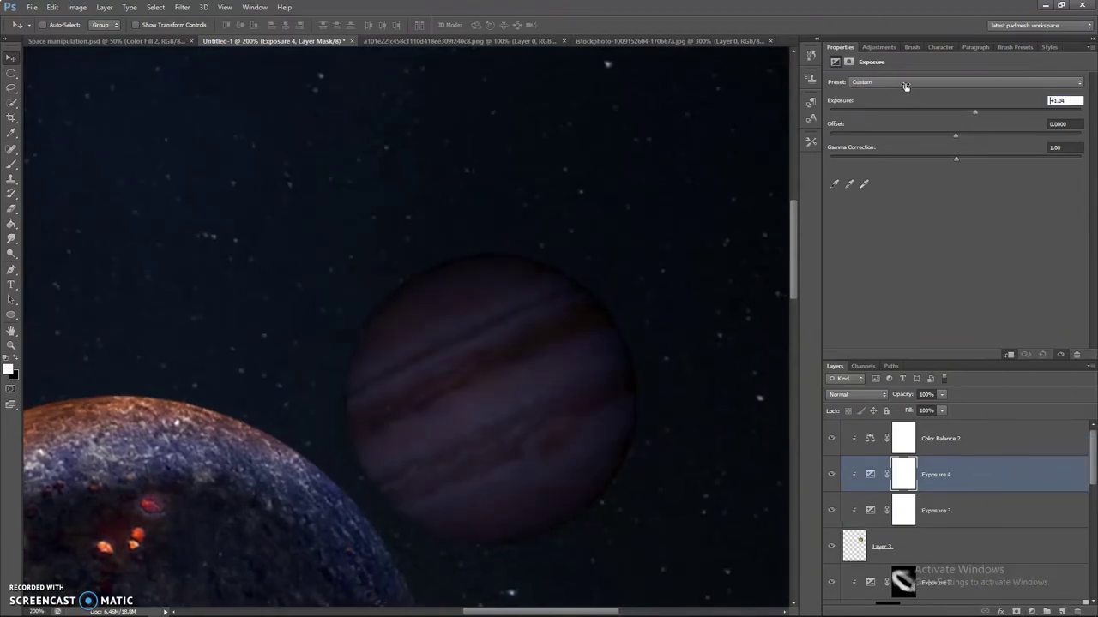
pyautogui.moveTo(965, 425); pyautogui.dragTo(972, 435)
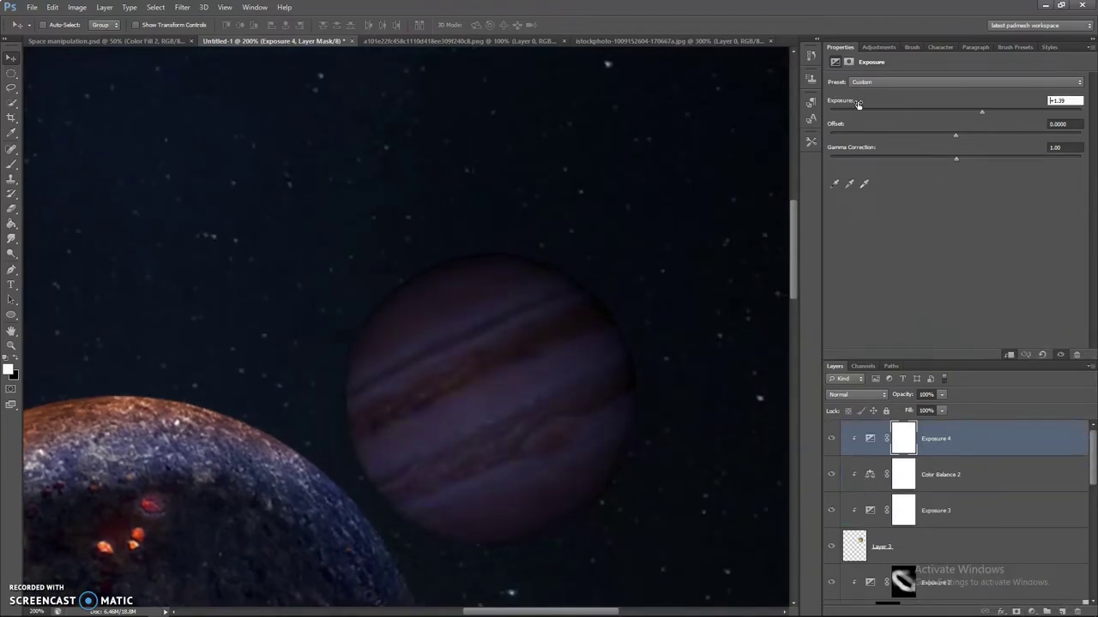
pyautogui.hotkey('ctrl', 'i')
pyautogui.press('b')
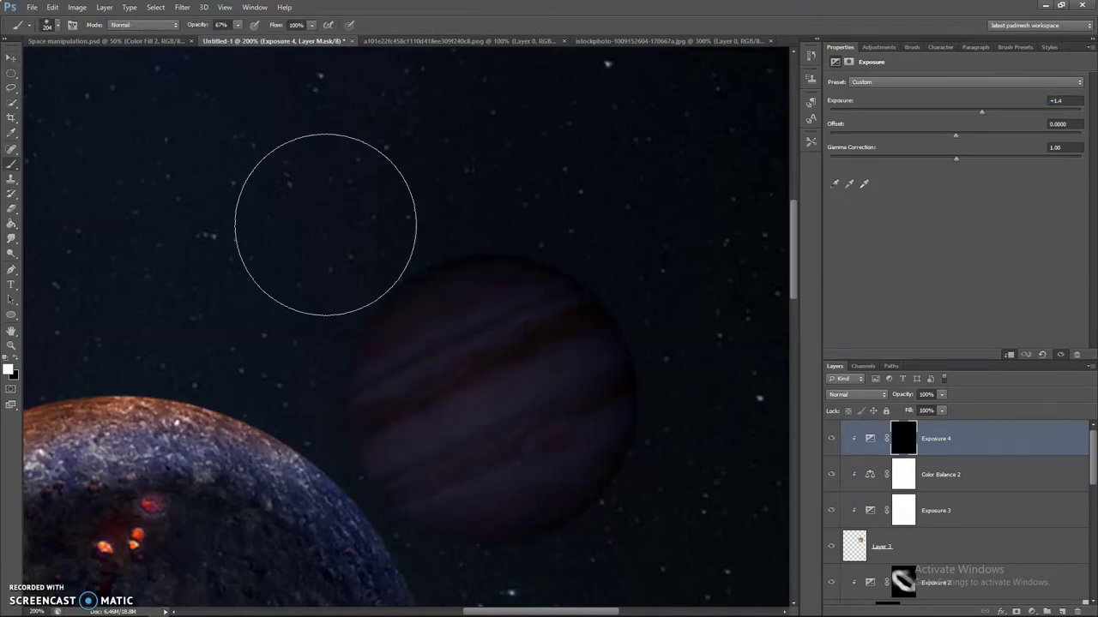
pyautogui.moveTo(421, 265); pyautogui.dragTo(388, 311)
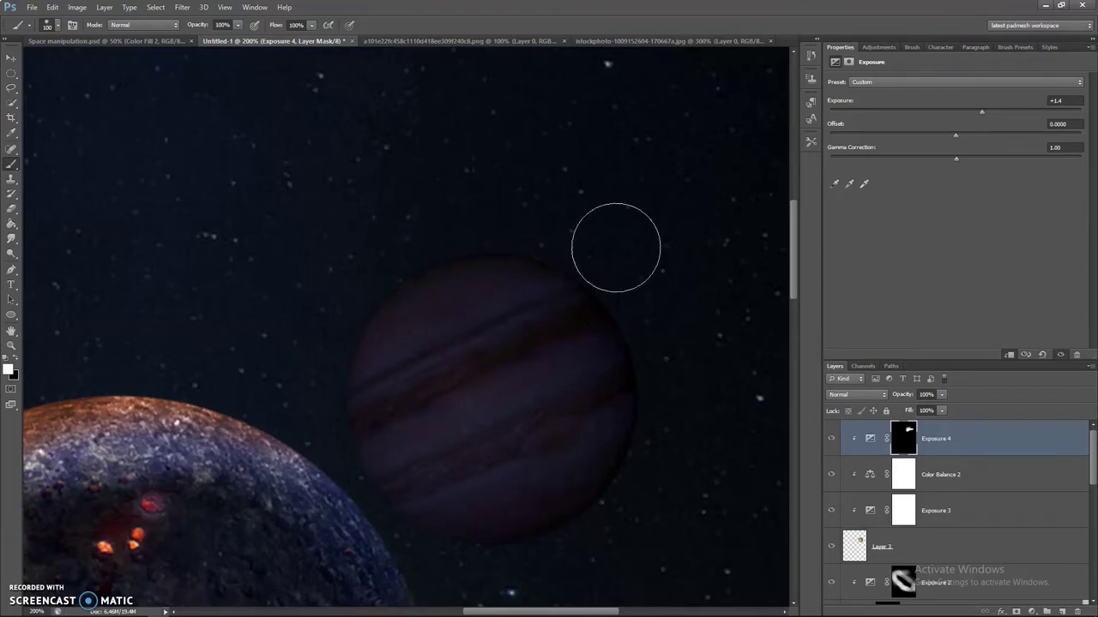
# Step: Paint black on Exposure 3's mask to remove some brightening, then add an orange-tinted Hue/Saturation layer
pyautogui.scroll(-1, 345, 289)
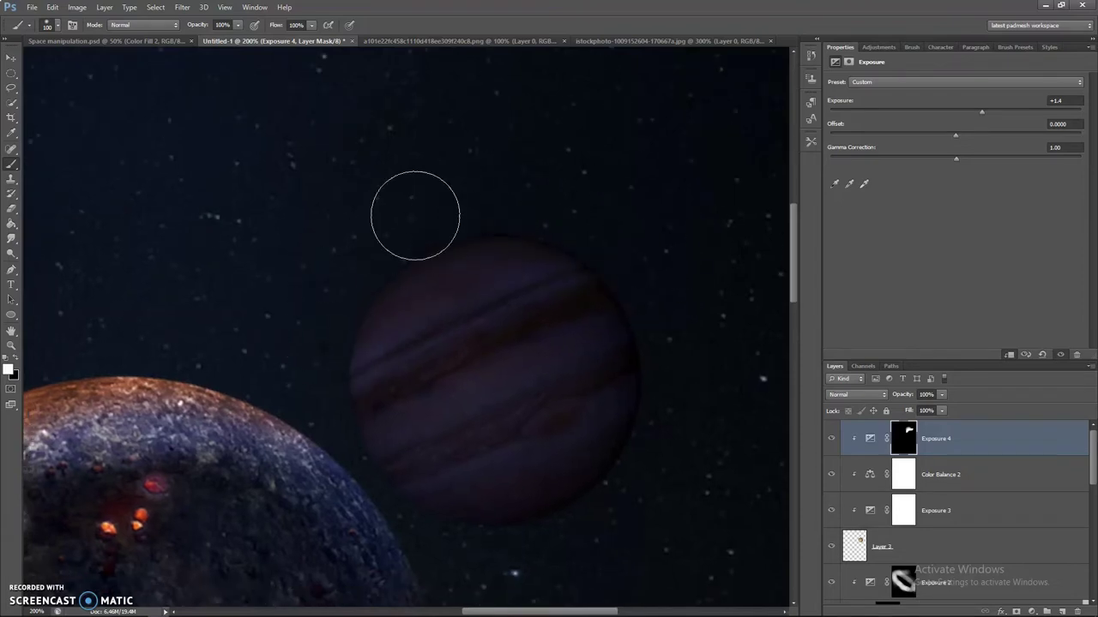
pyautogui.click(910, 512)
pyautogui.press('x')
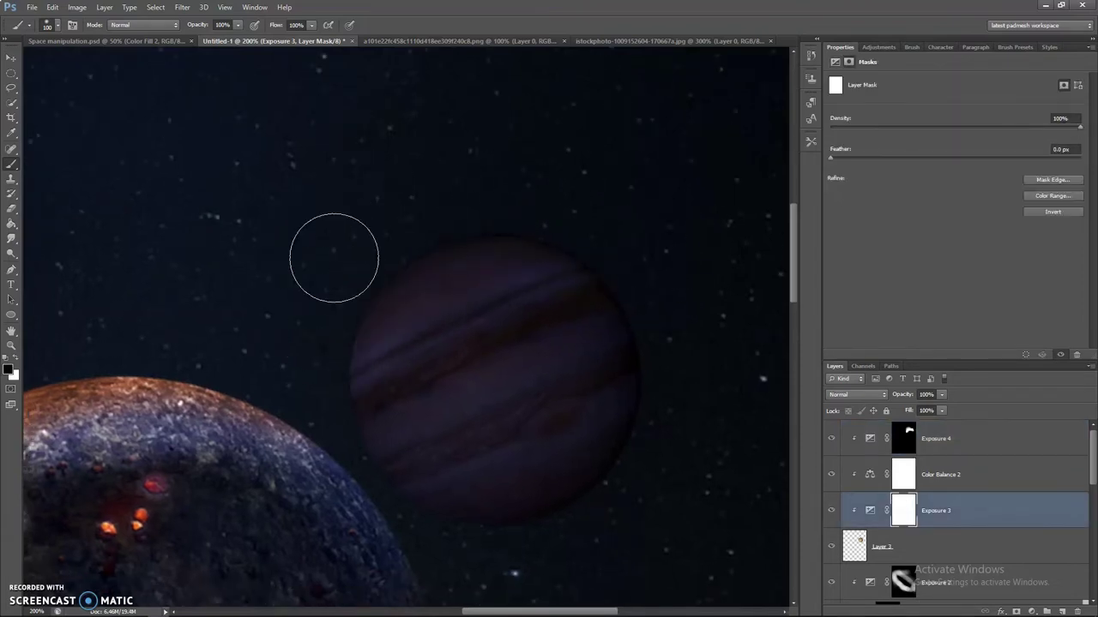
pyautogui.moveTo(330, 232); pyautogui.dragTo(311, 314)
pyautogui.moveTo(519, 390)
pyautogui.mouseDown()
pyautogui.moveTo(413, 180)
pyautogui.moveTo(406, 385)
pyautogui.mouseUp()
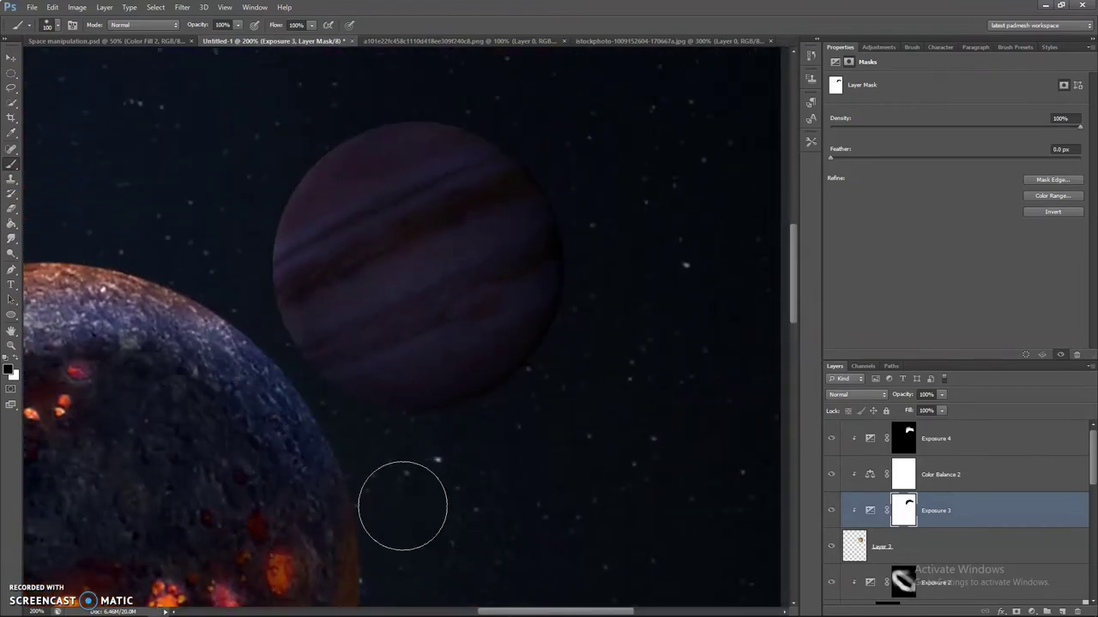
pyautogui.click(883, 186)
pyautogui.moveTo(849, 137); pyautogui.dragTo(867, 136)
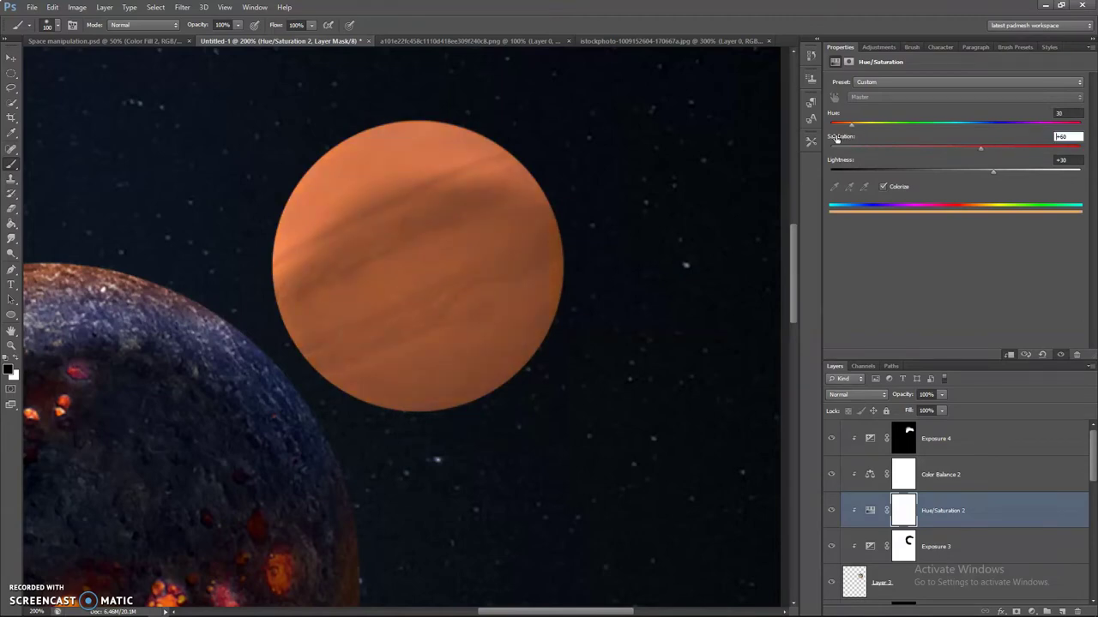
# Step: Set the orange tint to Saturation +81, Lightness +14, invert its mask and enlarge the brush
pyautogui.moveTo(837, 137); pyautogui.dragTo(857, 137)
pyautogui.hotkey('ctrl', 'i')
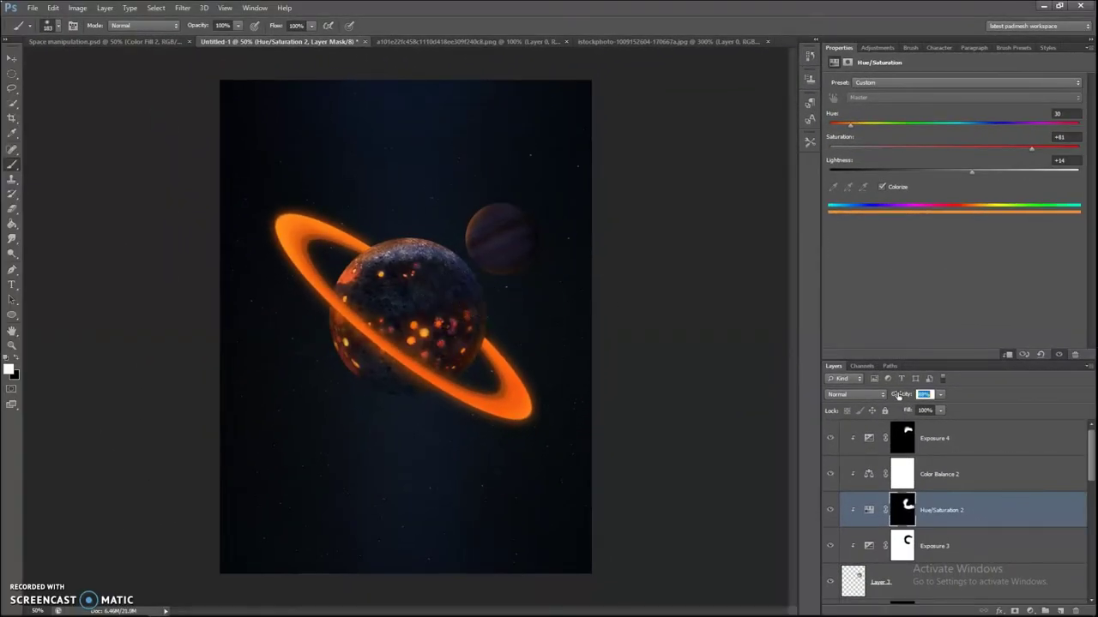
pyautogui.press(']')
pyautogui.press(']')
pyautogui.press(']')
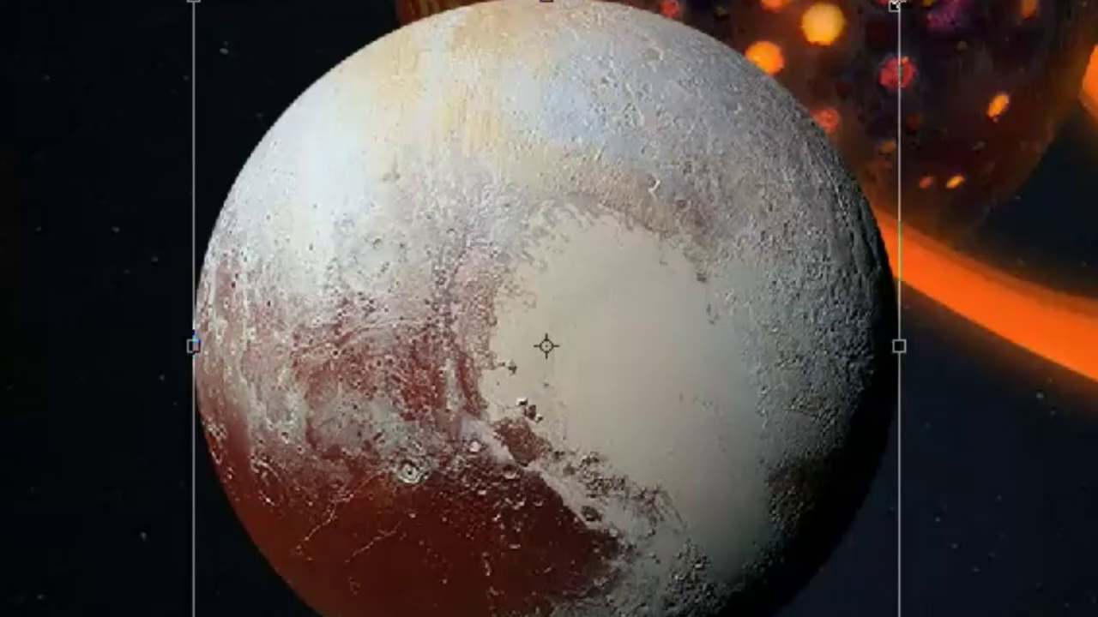
# Step: Shrink the cratered planet and tilt it -2.2° below-left of the ringed planet
pyautogui.moveTo(896, 4); pyautogui.dragTo(735, 115)
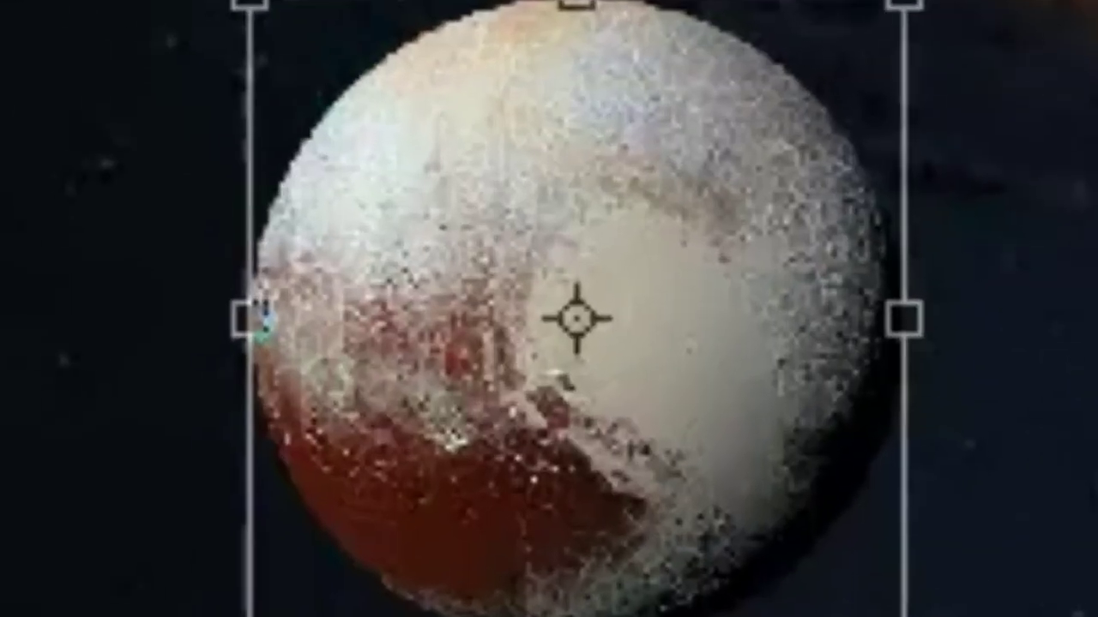
pyautogui.moveTo(691, 81); pyautogui.dragTo(678, 95)
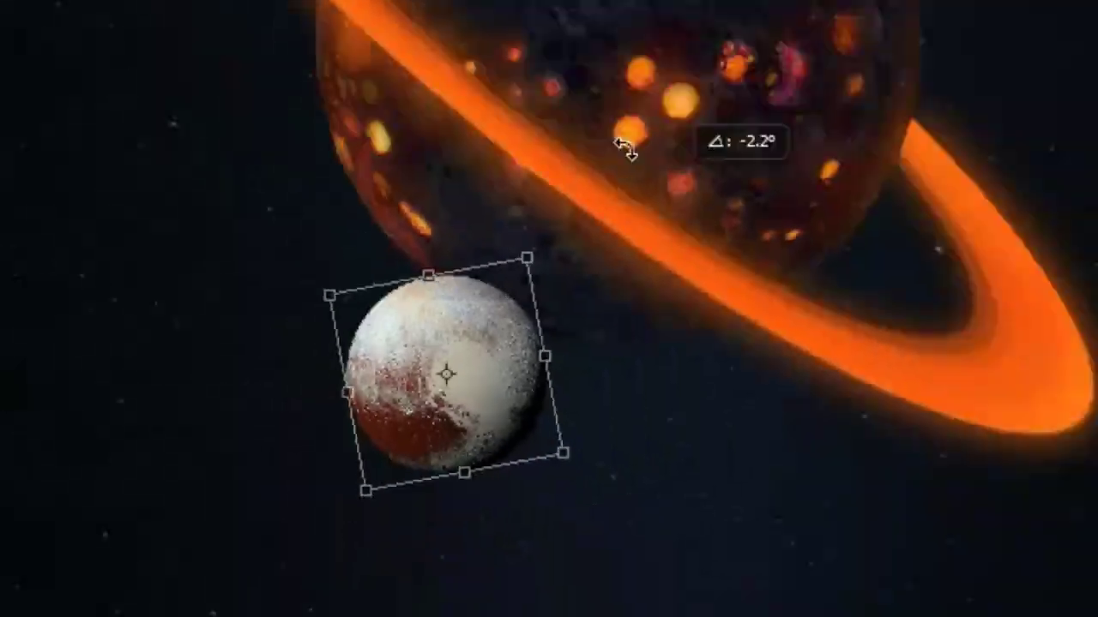
pyautogui.press('Return')
pyautogui.click(849, 523)
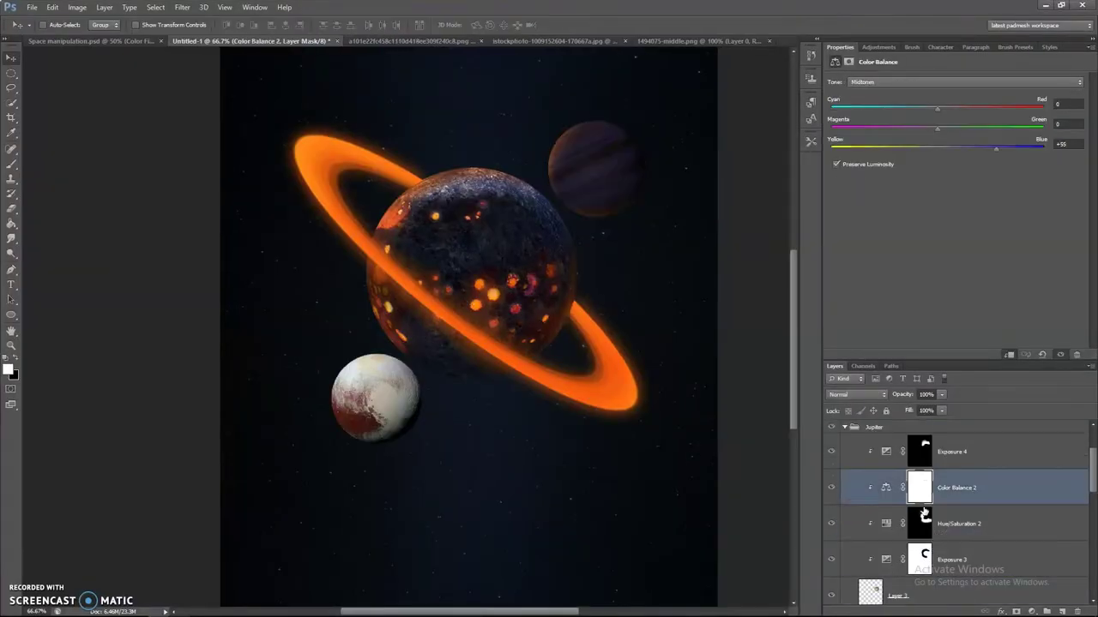
# Step: Clip copies of Color Balance 2 and Exposure 3 onto the cratered planet to darken it
pyautogui.scroll(1, 924, 512)
pyautogui.moveTo(992, 562); pyautogui.dragTo(1005, 421)
pyautogui.keyDown('alt'); pyautogui.click(996, 456); pyautogui.keyUp('alt')
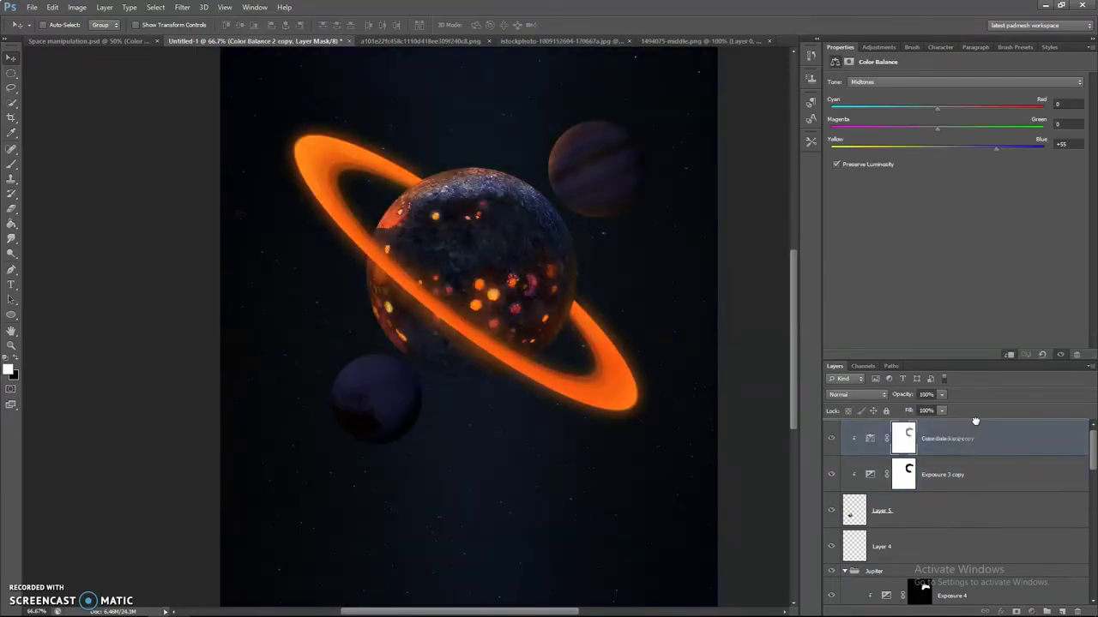
pyautogui.click(977, 473)
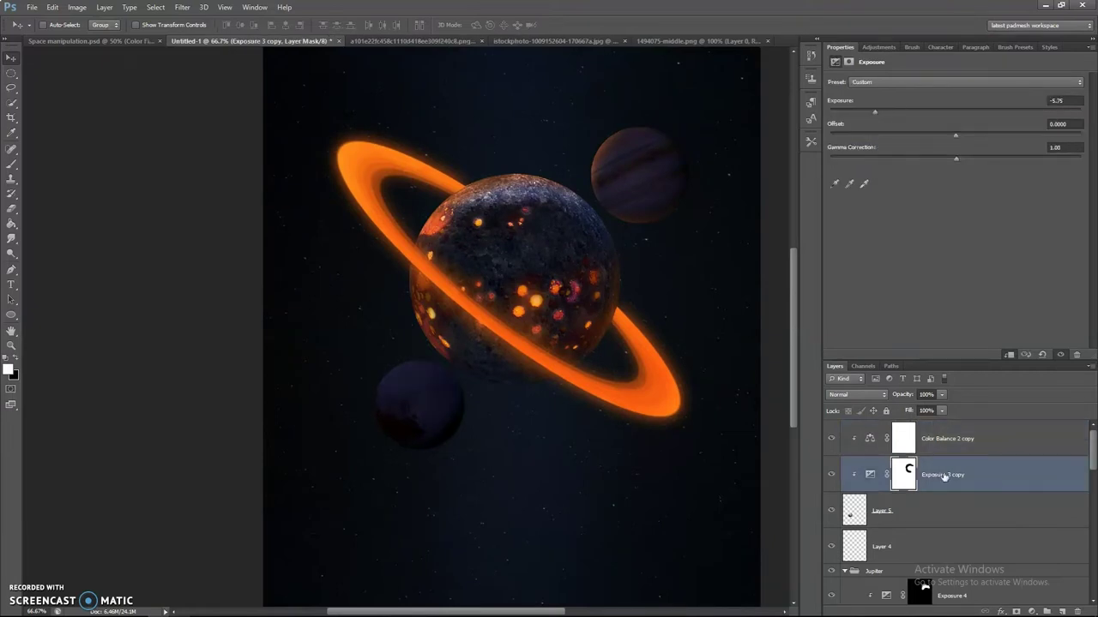
# Step: Add an Exposure 5 adjustment at +2.10 and invert its mask to black
pyautogui.click(1031, 611)
pyautogui.click(1032, 454)
pyautogui.moveTo(955, 112)
pyautogui.mouseDown()
pyautogui.moveTo(1005, 113)
pyautogui.moveTo(995, 112)
pyautogui.mouseUp()
pyautogui.hotkey('ctrl', 'i')
# Step: Paint the Exposure 5 brightening along the small planet's top rim with a small soft brush
pyautogui.scroll(3, 512, 397)
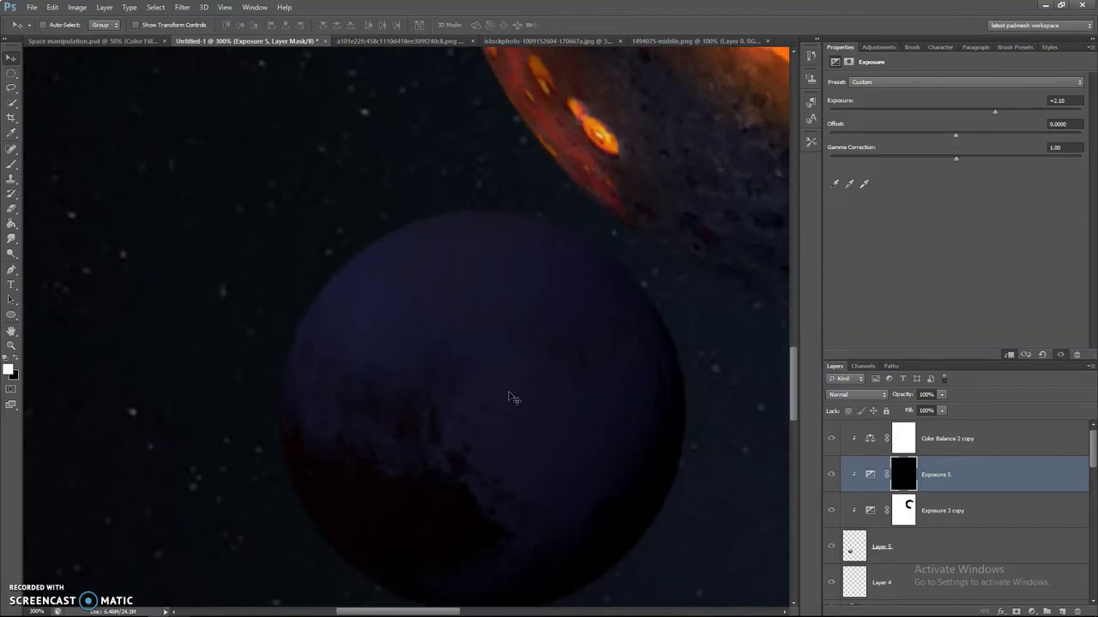
pyautogui.press('b')
pyautogui.moveTo(443, 273); pyautogui.dragTo(298, 158)
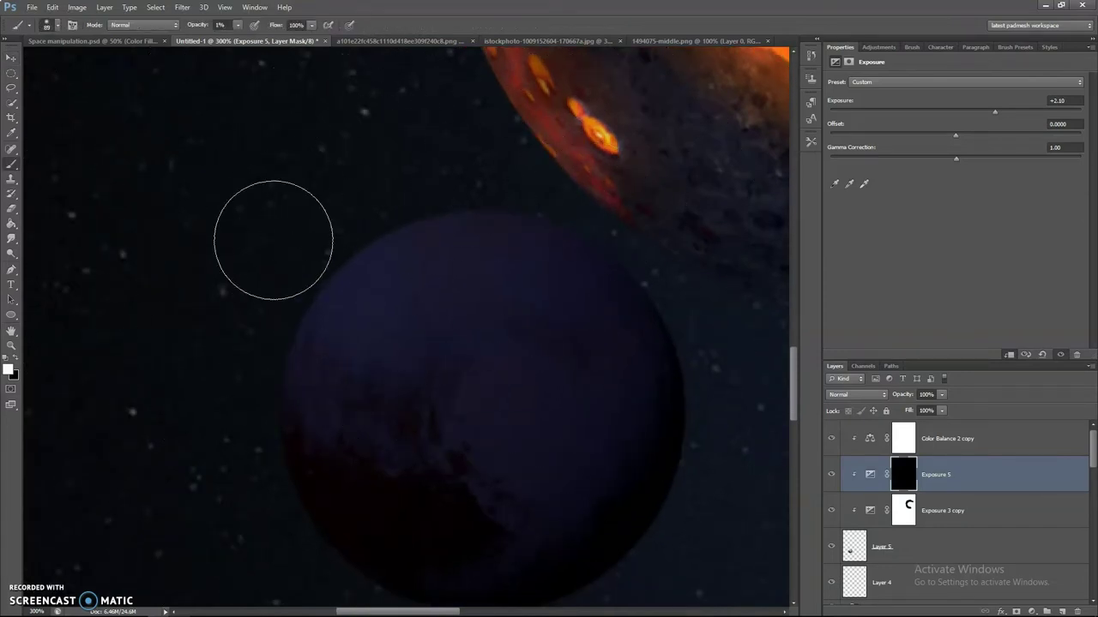
pyautogui.hscroll(3, 331, 190)
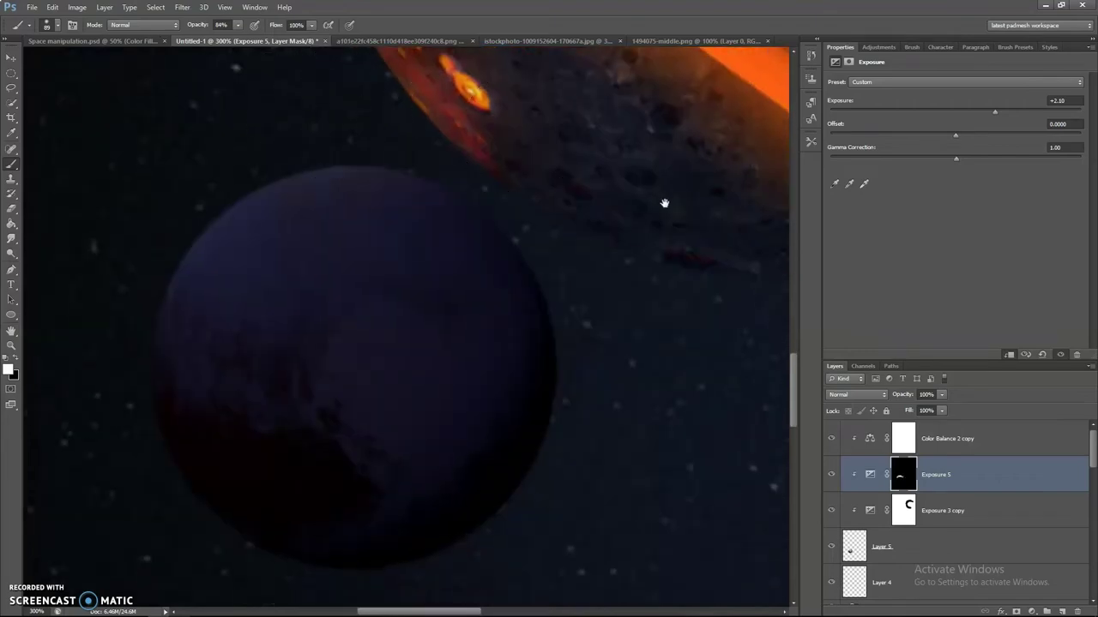
pyautogui.scroll(-2, 441, 134)
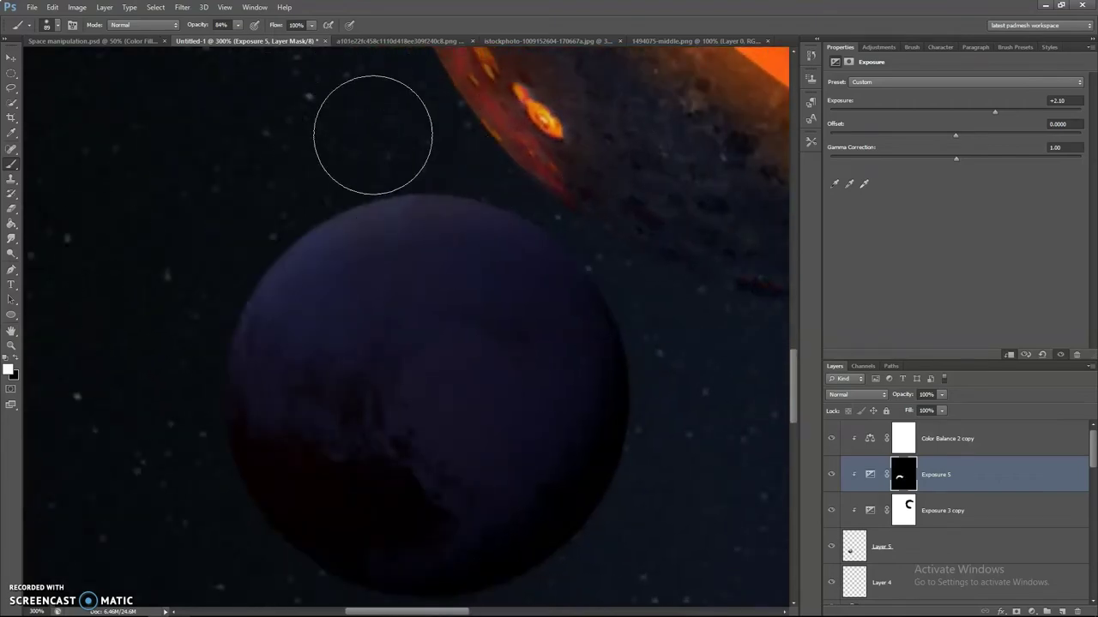
pyautogui.hotkey('ctrl', '0')
pyautogui.scroll(3, 606, 158)
pyautogui.scroll(2, 374, 362)
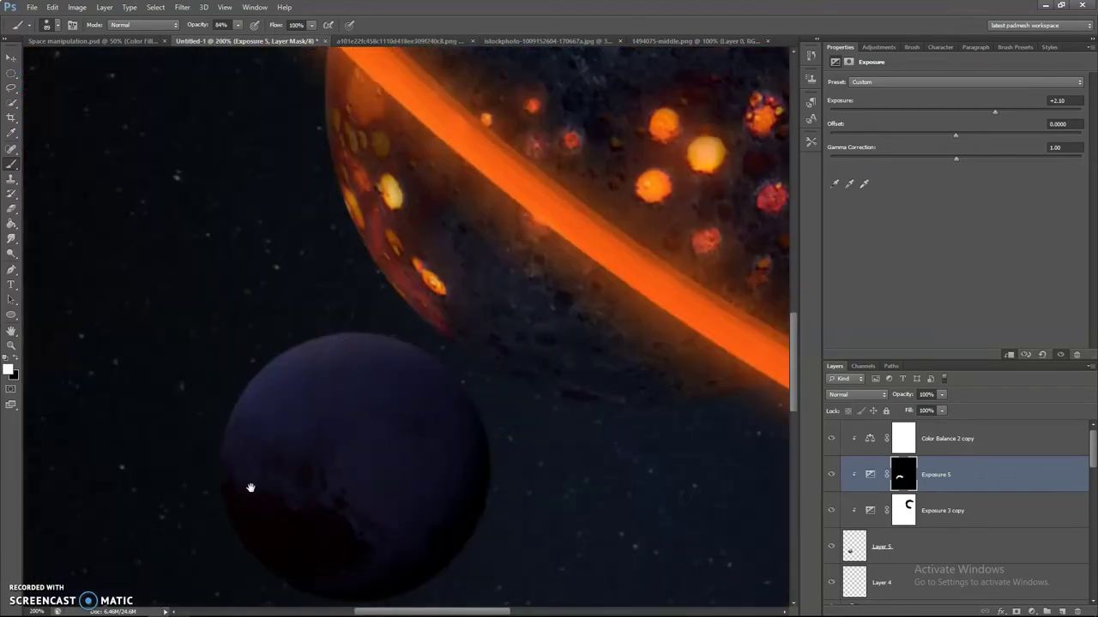
pyautogui.scroll(1, 250, 486)
# Step: Add a Hue/Saturation adjustment above the Exposure 3 copy on the small planet
pyautogui.click(961, 510)
pyautogui.click(1047, 612)
pyautogui.click(1026, 469)
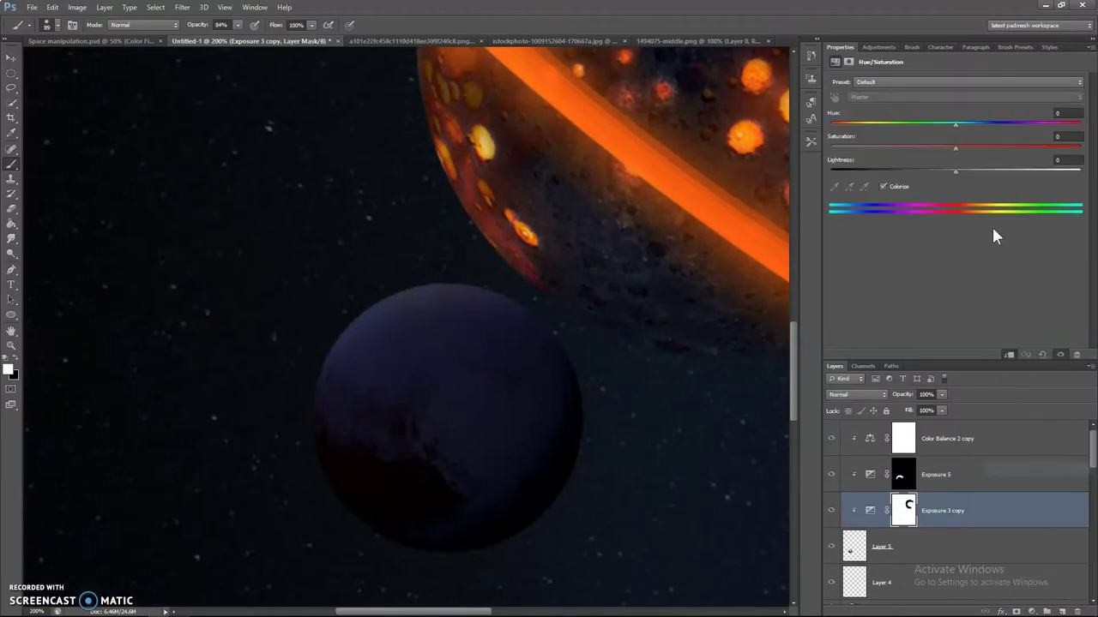
# Step: Colorize Hue/Saturation 3 orange with Hue 25, Saturation 88 and Lightness +8
pyautogui.click(884, 186)
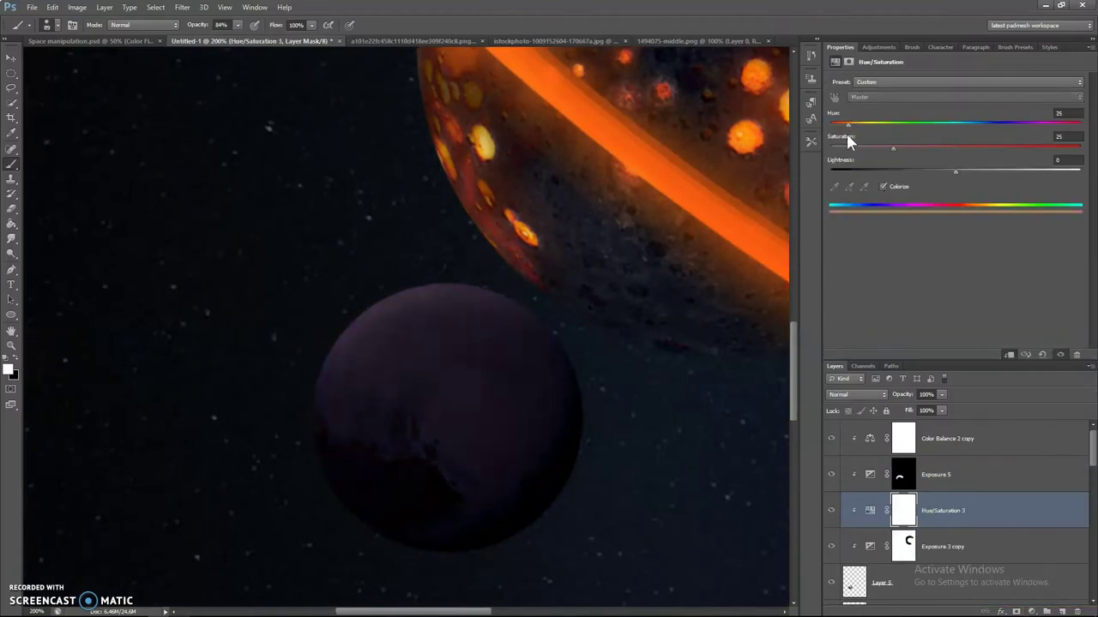
pyautogui.moveTo(956, 170); pyautogui.dragTo(966, 170)
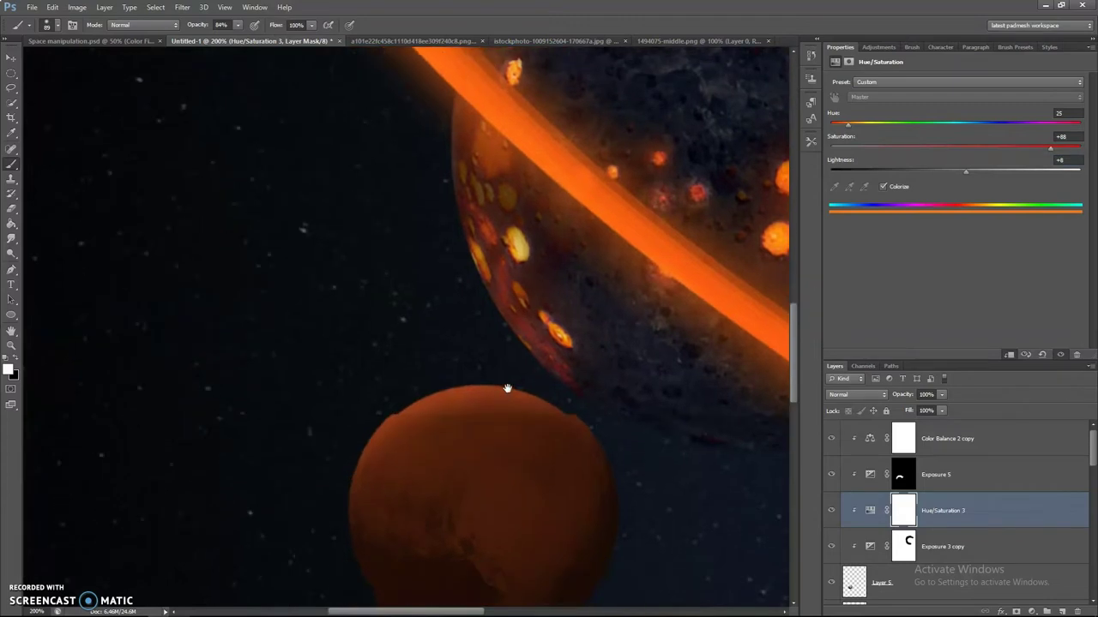
pyautogui.scroll(1, 501, 387)
pyautogui.press('v')
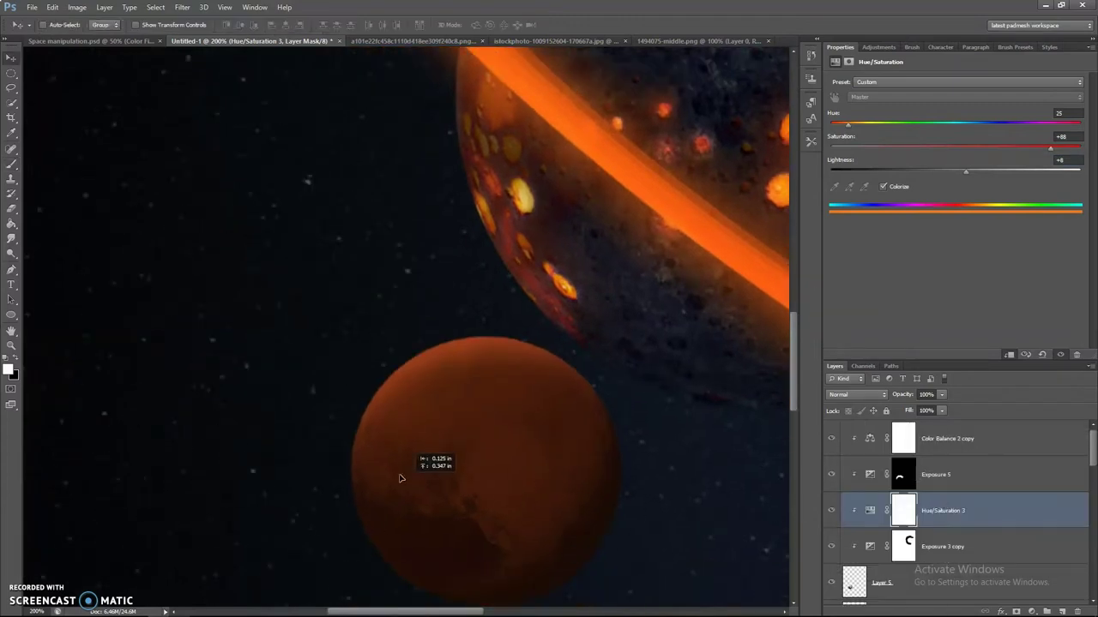
pyautogui.scroll(-1, 988, 505)
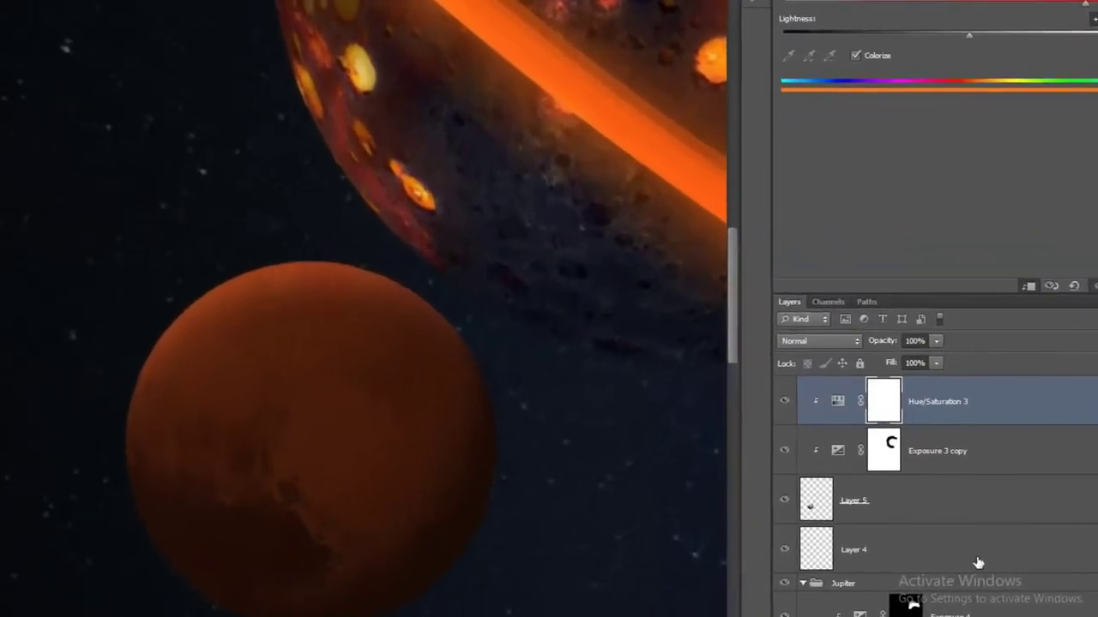
# Step: Delete the empty Layer 4 and group the small planet's layers into a group named 'Pluto'
pyautogui.click(943, 546)
pyautogui.press('Delete')
pyautogui.scroll(2, 869, 568)
pyautogui.click(870, 592)
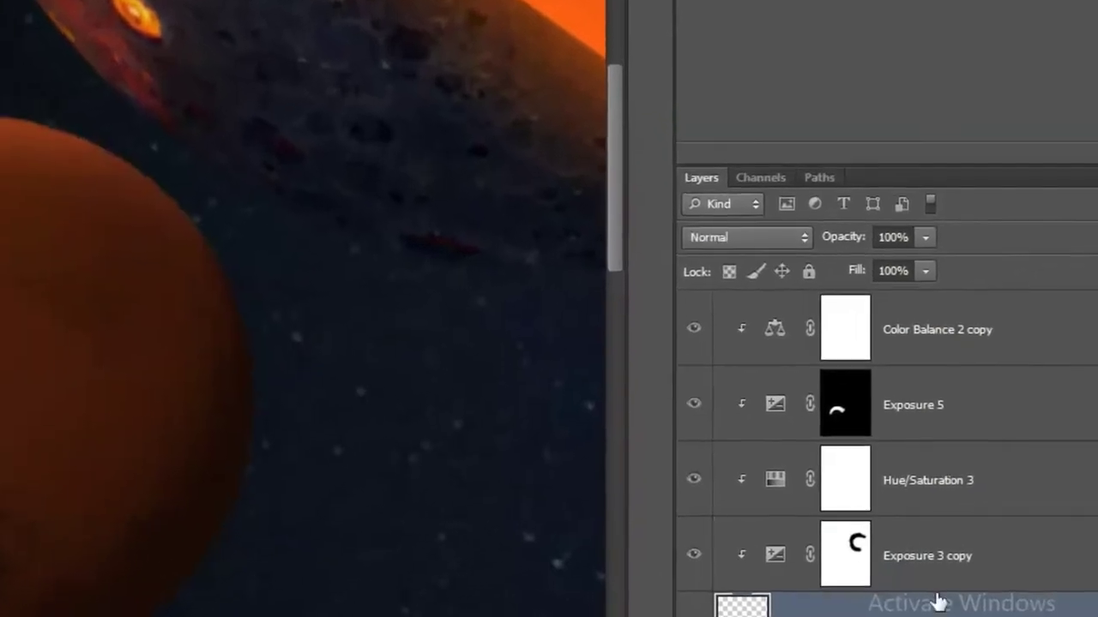
pyautogui.keyDown('shift'); pyautogui.click(962, 326); pyautogui.keyUp('shift')
pyautogui.hotkey('ctrl', 'g')
pyautogui.doubleClick(872, 426)
pyautogui.write('Pluto')
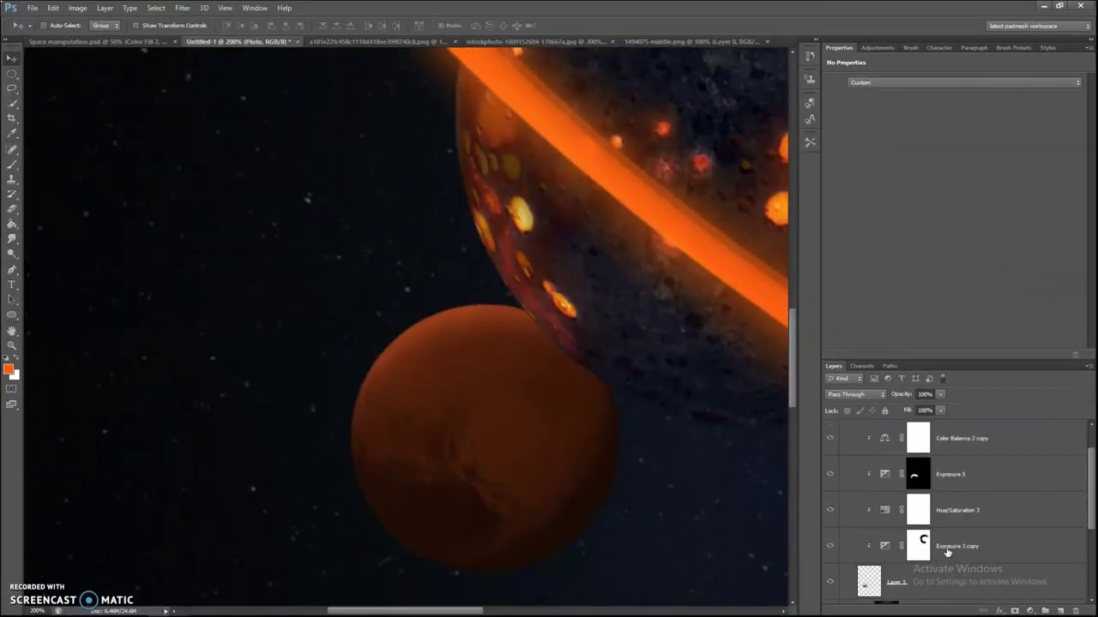
# Step: Invert Hue/Saturation 3's mask and paint the orange glow onto the planet's upper edge
pyautogui.click(960, 510)
pyautogui.hotkey('ctrl', 'i')
pyautogui.press('b')
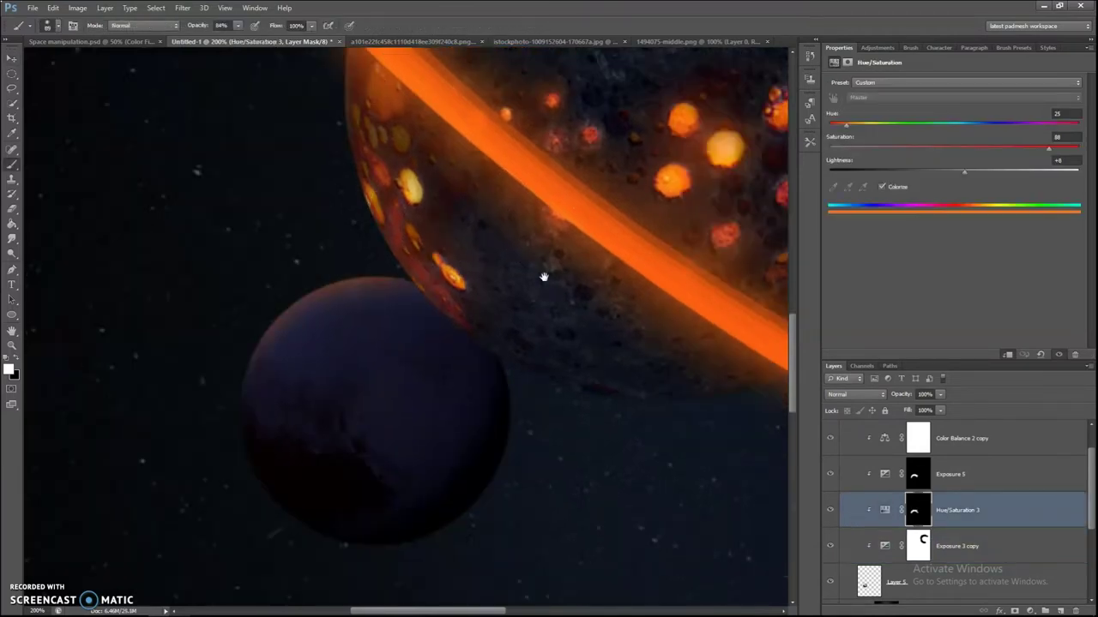
pyautogui.moveTo(649, 244); pyautogui.dragTo(206, 382)
pyautogui.scroll(1, 205, 382)
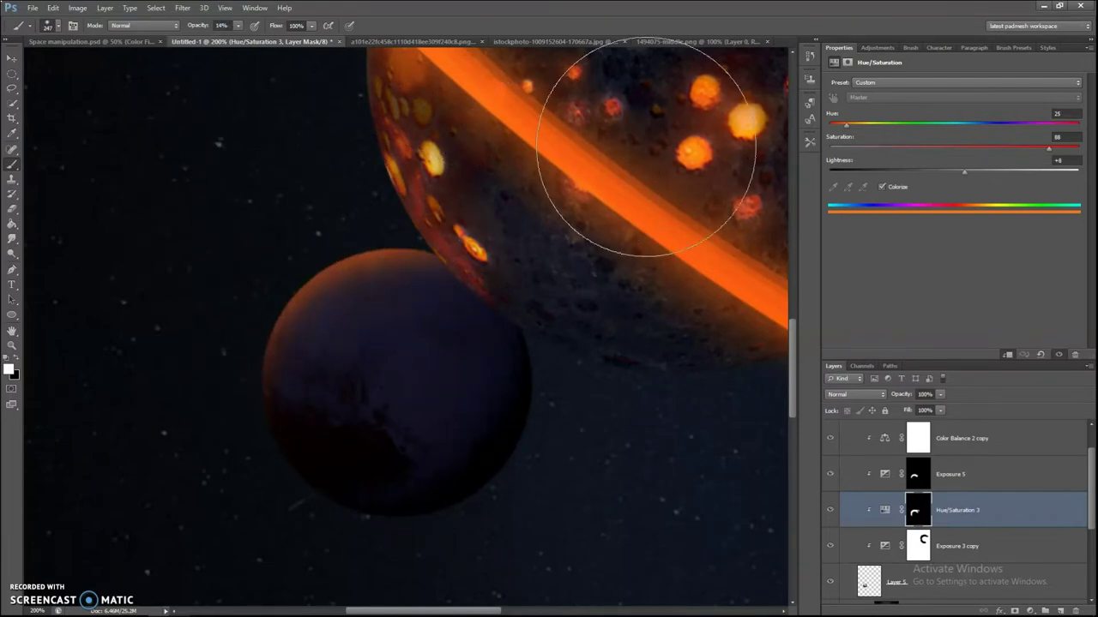
pyautogui.scroll(2, 494, 258)
pyautogui.hscroll(1, 494, 258)
pyautogui.press('[')
pyautogui.press('[')
pyautogui.press('[')
pyautogui.press('0')
pyautogui.scroll(2, 986, 515)
pyautogui.hotkey('ctrl', '0')
pyautogui.hotkey('alt', ']')
# Step: Lower Hue/Saturation 3's opacity to 77%
pyautogui.click(1008, 540)
pyautogui.click(897, 395)
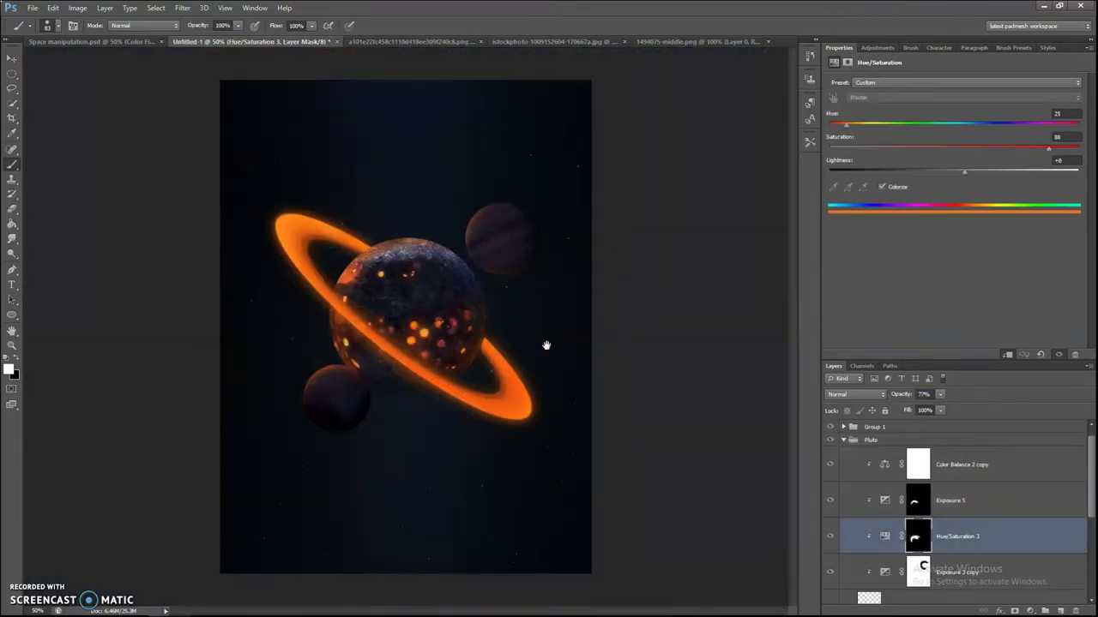
pyautogui.scroll(-3, 993, 566)
pyautogui.scroll(2, 991, 570)
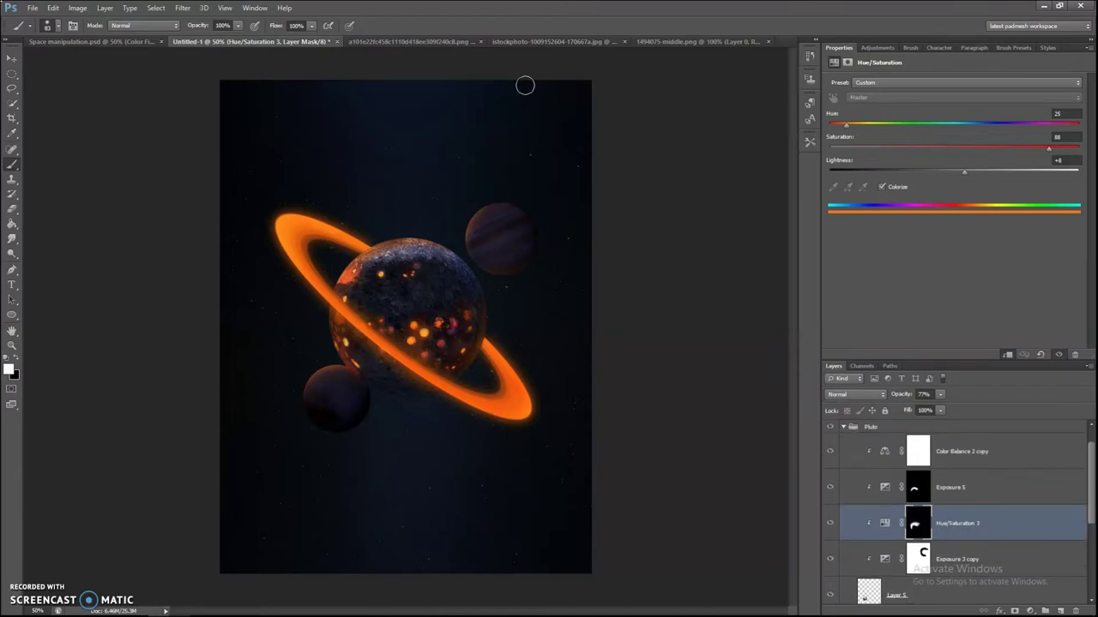
# Step: Drag the moon image from its own document into the poster
pyautogui.click(403, 41)
pyautogui.press('v')
pyautogui.moveTo(421, 322); pyautogui.dragTo(362, 206)
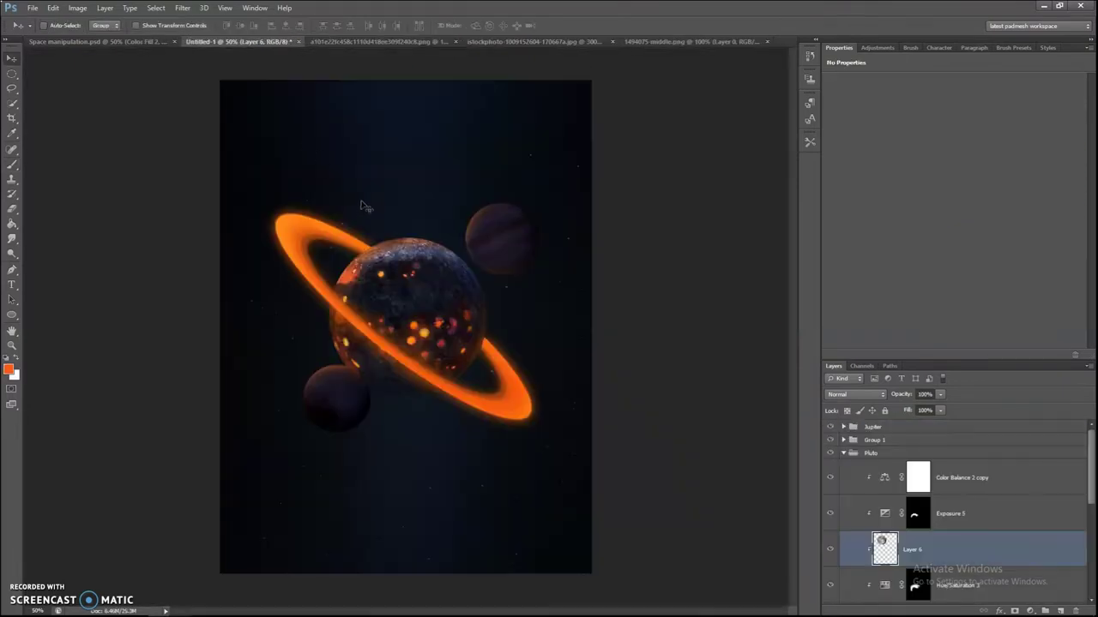
# Step: Move the moon layer to the top and shrink it to about half size above the lava planet
pyautogui.moveTo(1012, 553)
pyautogui.mouseDown()
pyautogui.moveTo(986, 414)
pyautogui.moveTo(986, 424)
pyautogui.mouseUp()
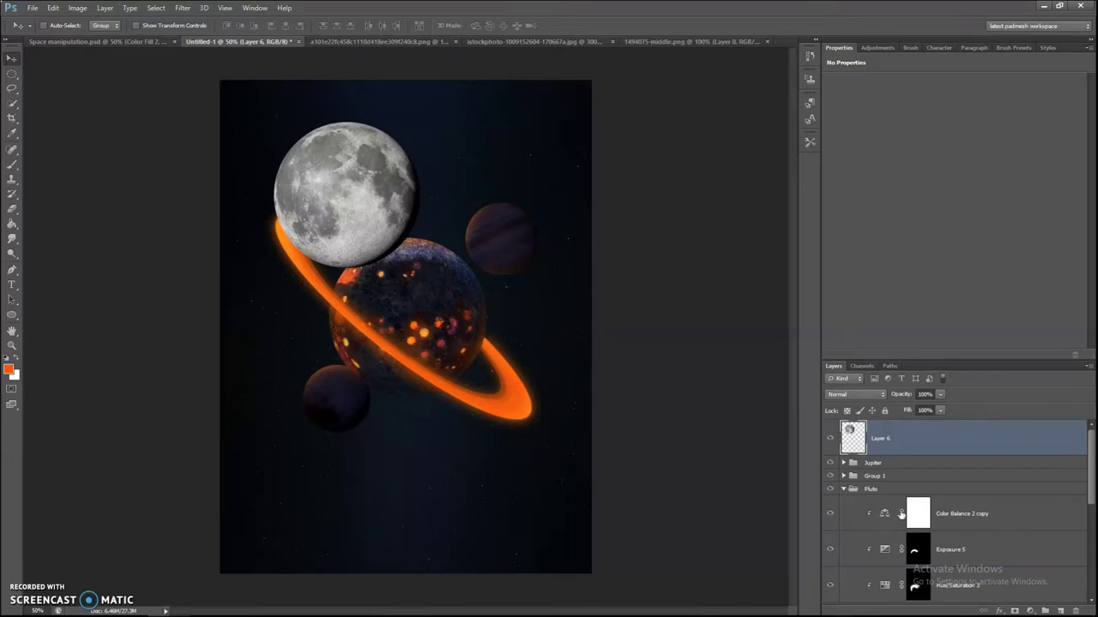
pyautogui.click(843, 489)
pyautogui.moveTo(327, 181); pyautogui.dragTo(388, 124)
pyautogui.hotkey('ctrl', 't')
pyautogui.moveTo(489, 95)
pyautogui.mouseDown()
pyautogui.moveTo(429, 128)
pyautogui.moveTo(432, 175)
pyautogui.mouseUp()
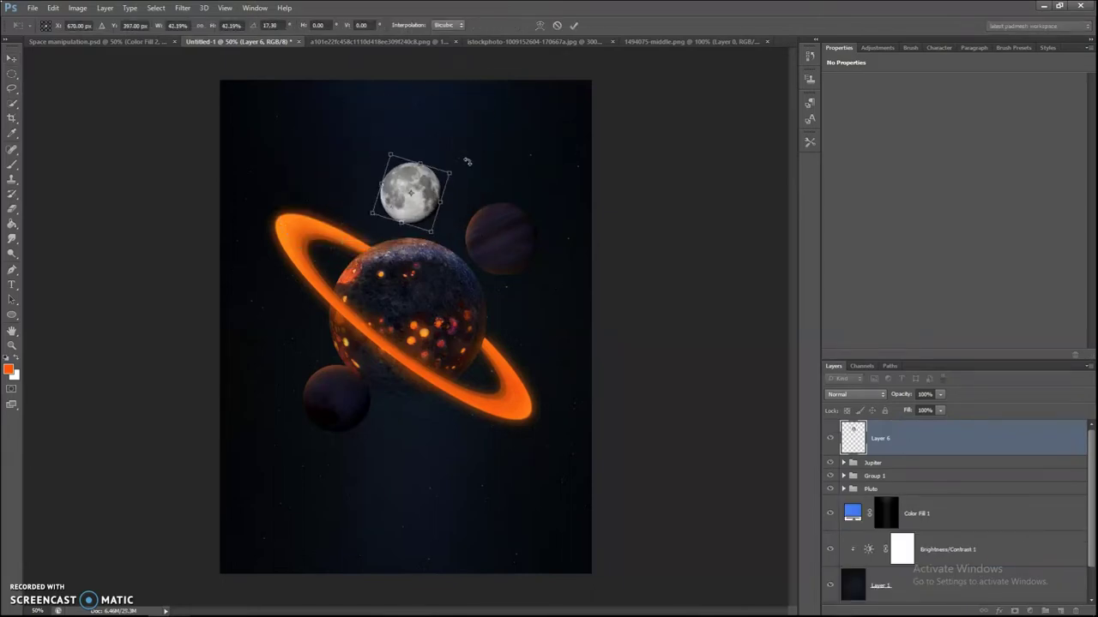
pyautogui.press('Return')
# Step: Darken the moon with a clipped Exposure 6, masking part of its rim in black
pyautogui.scroll(3, 396, 149)
pyautogui.click(843, 463)
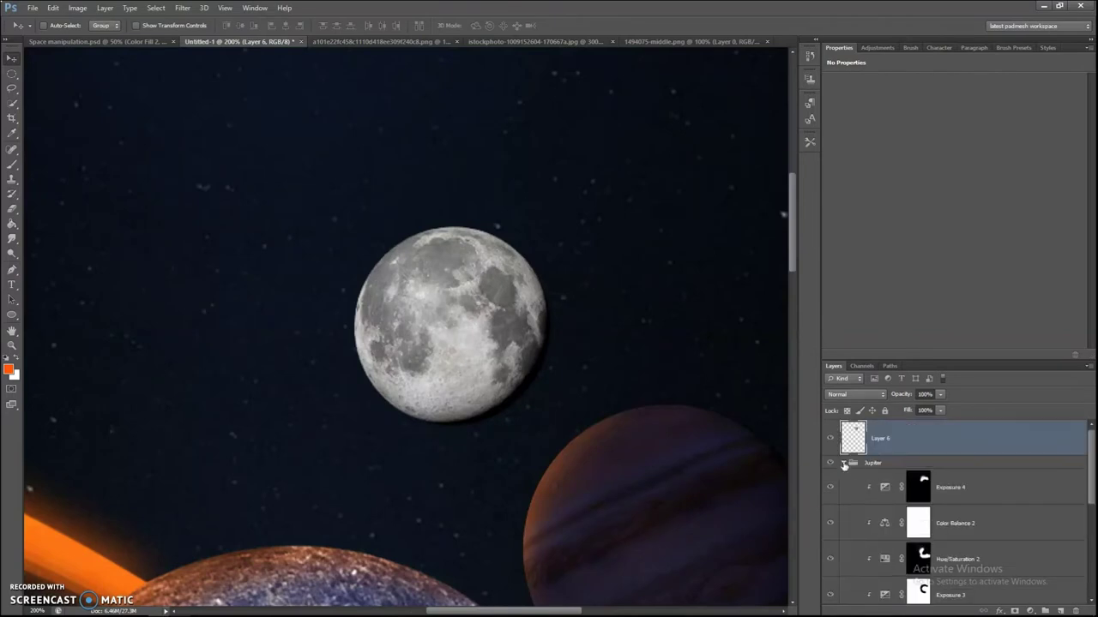
pyautogui.click(843, 463)
pyautogui.click(1033, 612)
pyautogui.click(1012, 449)
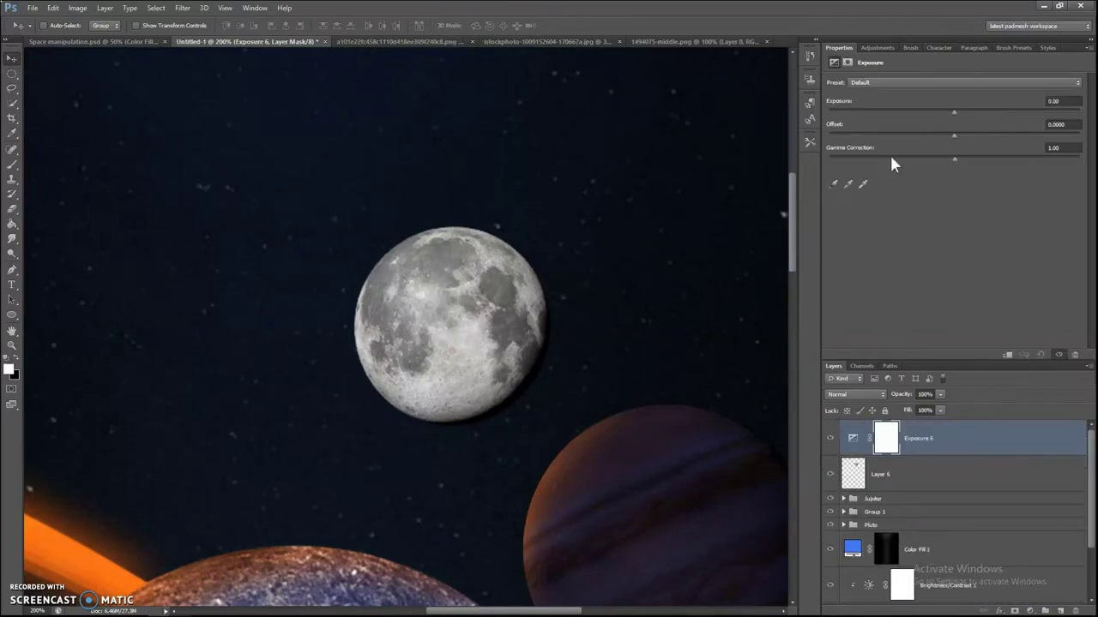
pyautogui.moveTo(909, 100); pyautogui.dragTo(859, 100)
pyautogui.hotkey('ctrl', 'alt', 'g')
pyautogui.click(902, 438)
pyautogui.press('d')
pyautogui.moveTo(347, 154); pyautogui.dragTo(363, 165)
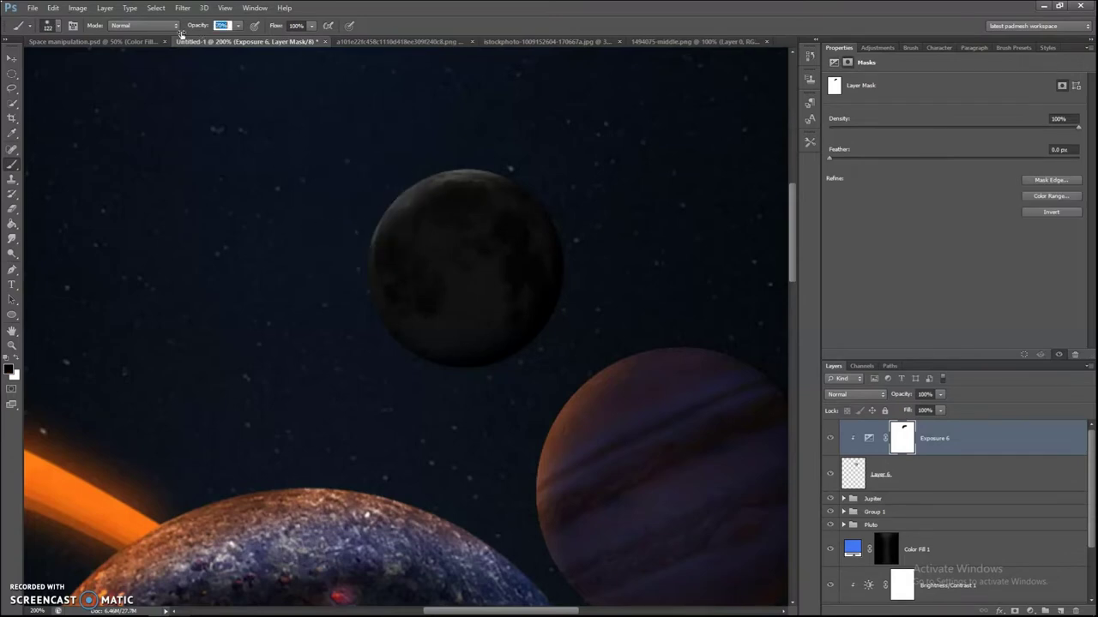
pyautogui.scroll(2, 572, 186)
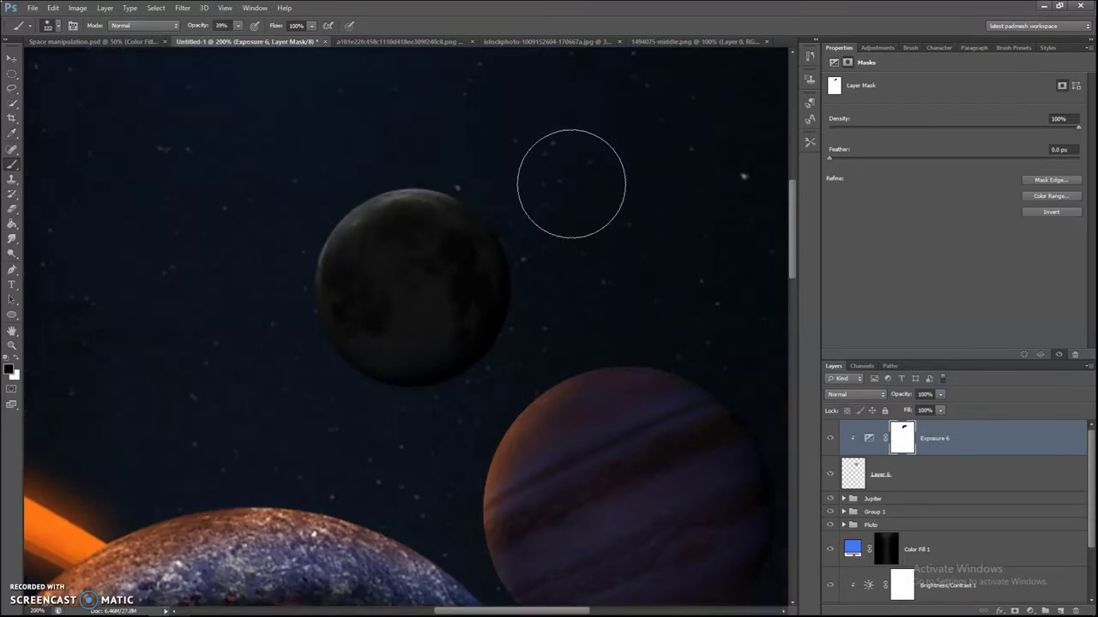
pyautogui.scroll(2, 352, 240)
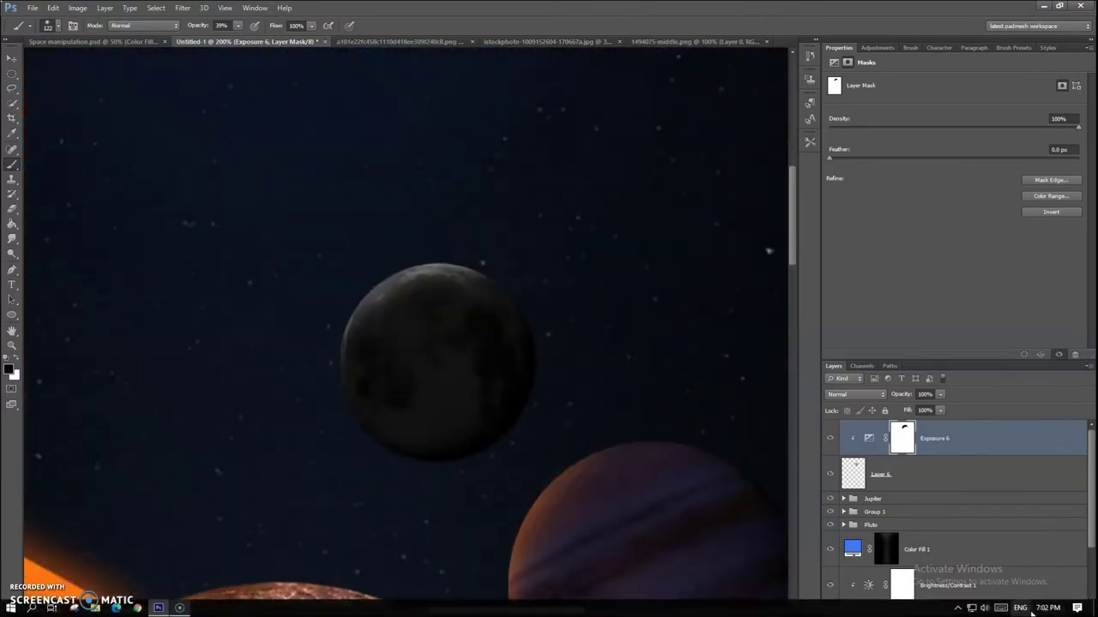
# Step: Add a Color Balance 3 giving the moon a cool blue cast (Red -7, Blue +32)
pyautogui.click(1033, 610)
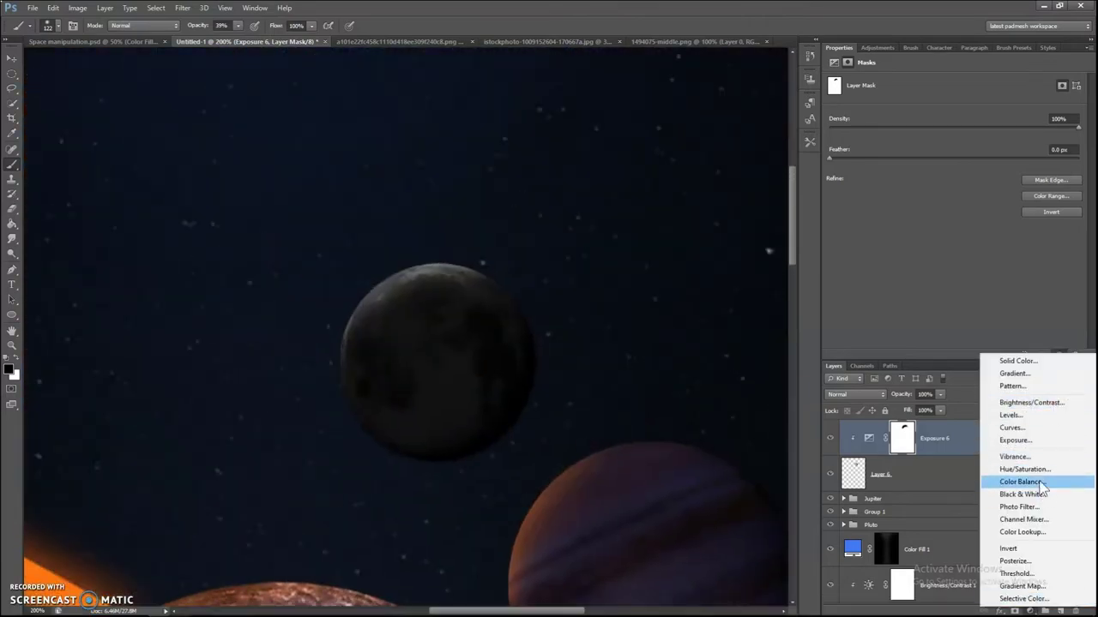
pyautogui.click(1008, 414)
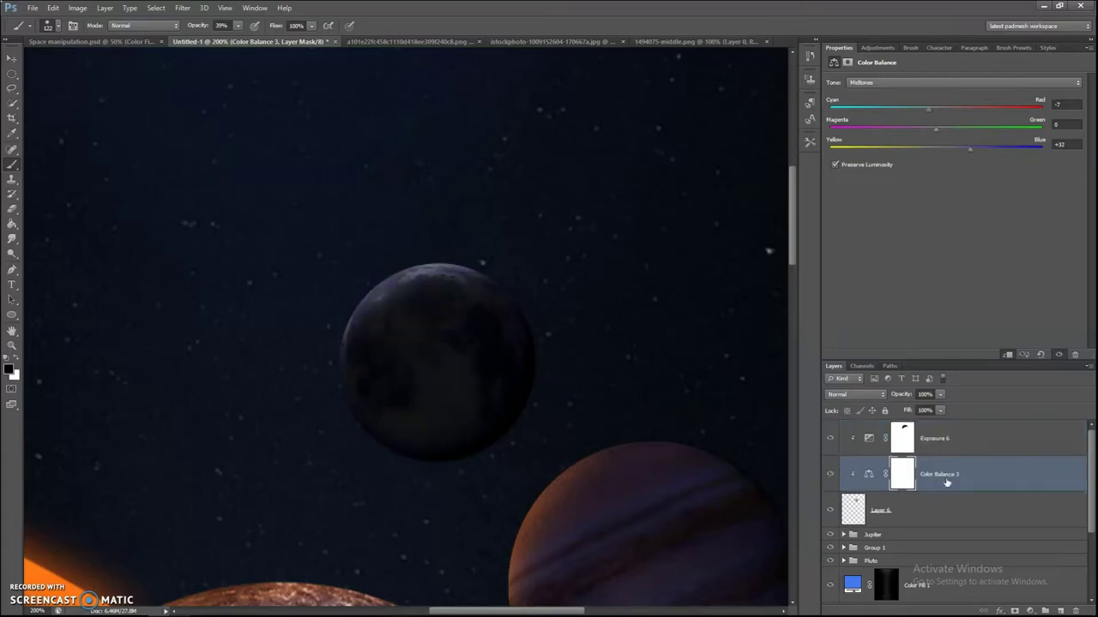
pyautogui.hotkey('ctrl', '-')
pyautogui.hotkey('ctrl', '-')
pyautogui.scroll(3, 603, 297)
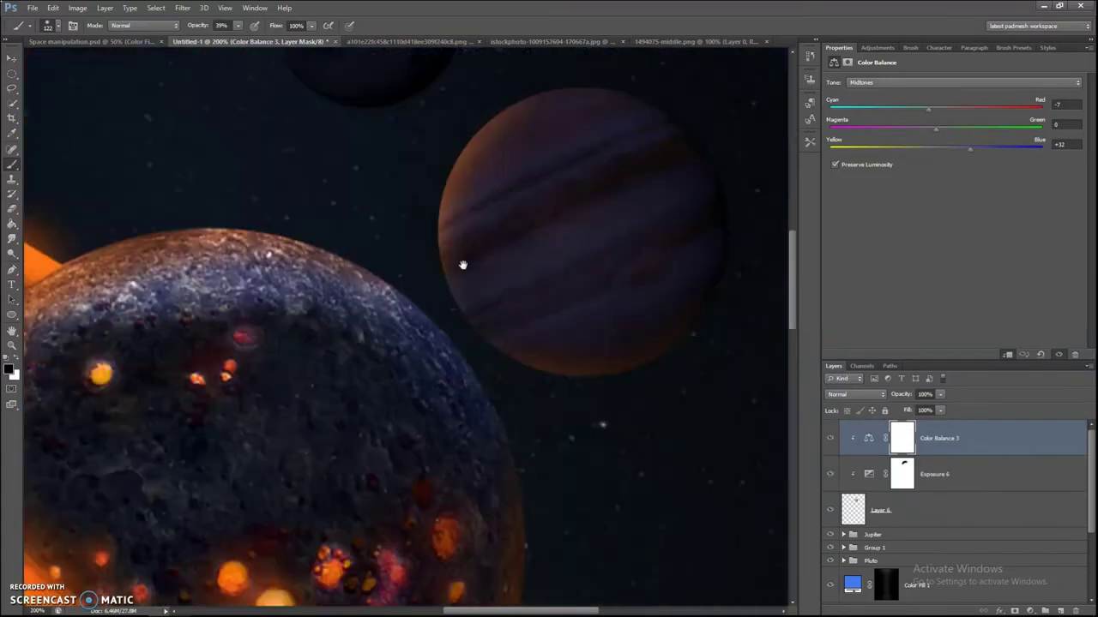
pyautogui.moveTo(521, 52); pyautogui.dragTo(595, 410)
# Step: Add colorized Hue/Saturation 4 (Hue 28, Saturation +73, Lightness -7) painted onto the moon's lower-left edge
pyautogui.click(1030, 610)
pyautogui.click(1017, 472)
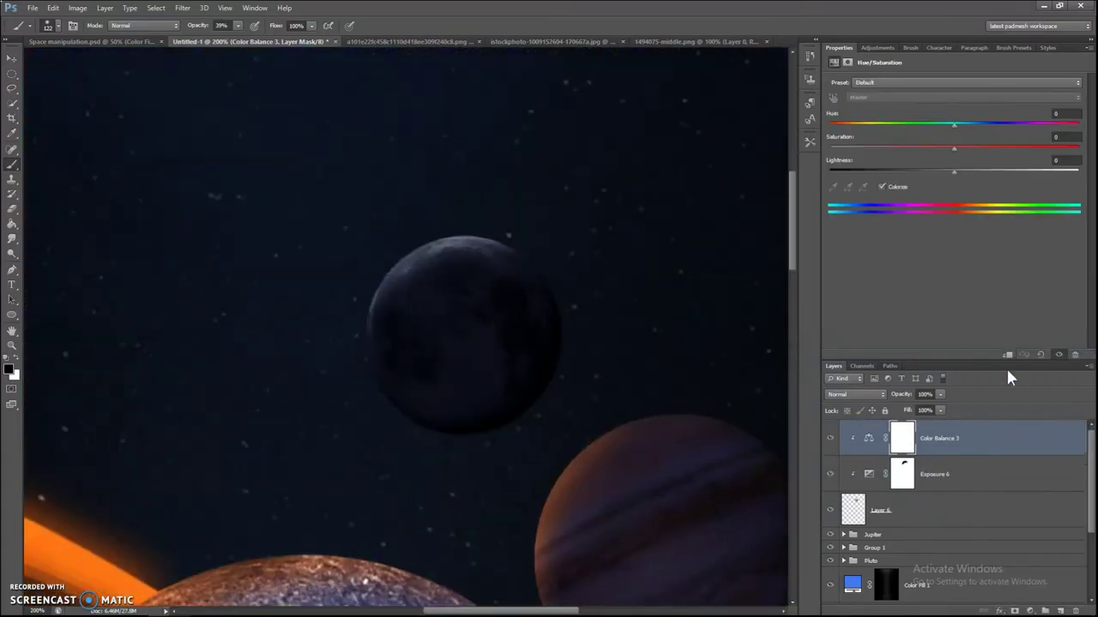
pyautogui.click(881, 186)
pyautogui.moveTo(828, 123)
pyautogui.mouseDown()
pyautogui.moveTo(884, 137)
pyautogui.moveTo(849, 122)
pyautogui.mouseUp()
pyautogui.moveTo(845, 161); pyautogui.dragTo(945, 170)
pyautogui.moveTo(850, 123); pyautogui.dragTo(847, 120)
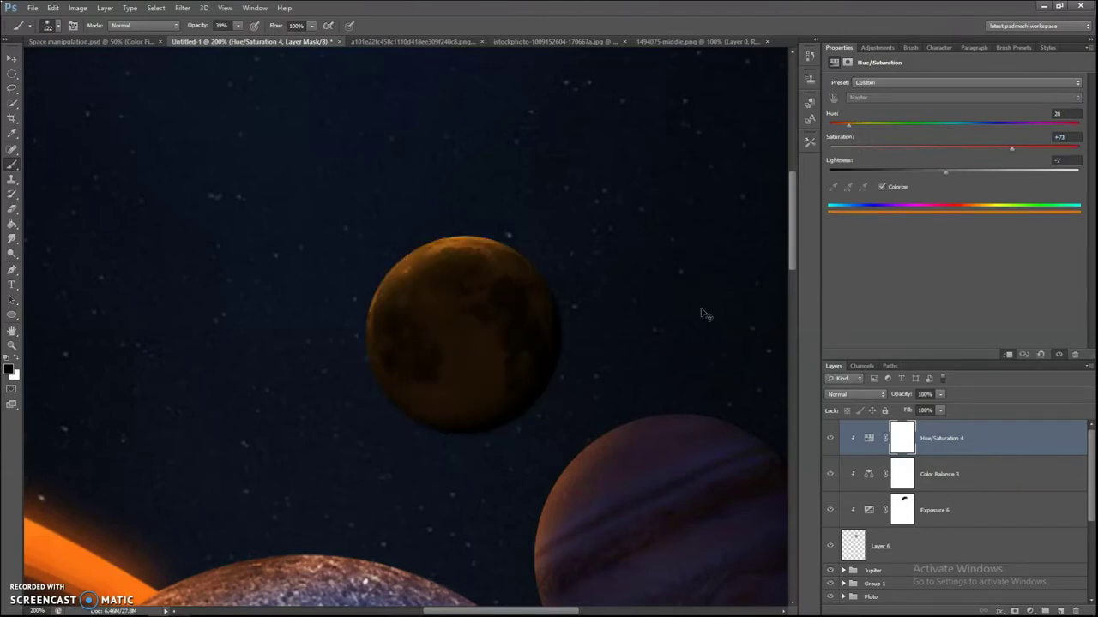
pyautogui.hotkey('ctrl', 'i')
pyautogui.moveTo(337, 475); pyautogui.dragTo(347, 448)
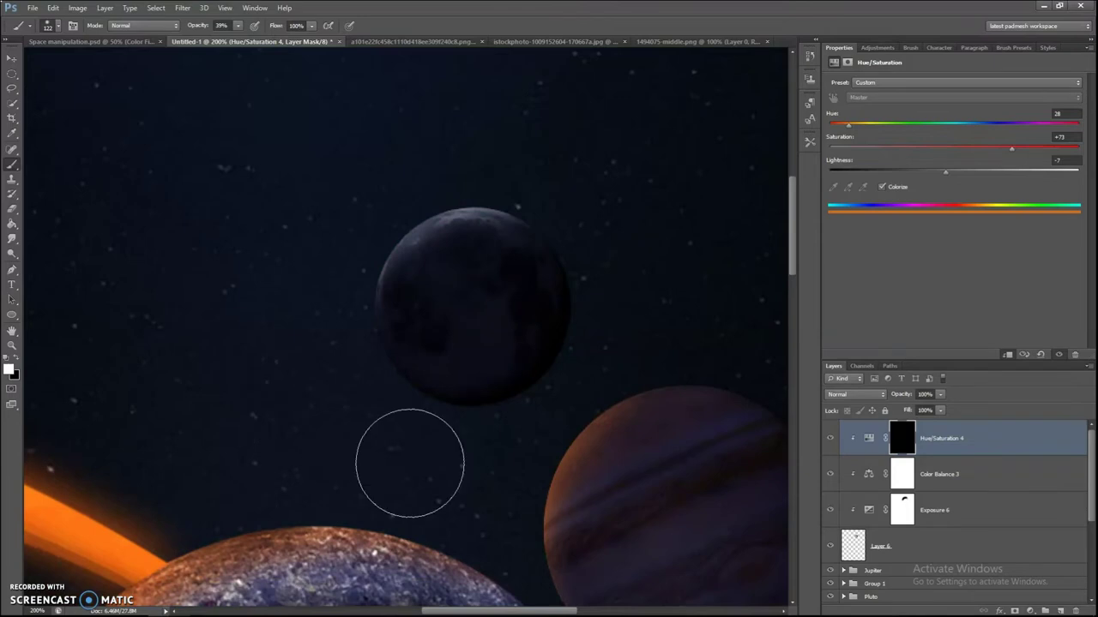
pyautogui.moveTo(321, 342); pyautogui.dragTo(450, 462)
pyautogui.moveTo(319, 289); pyautogui.dragTo(334, 340)
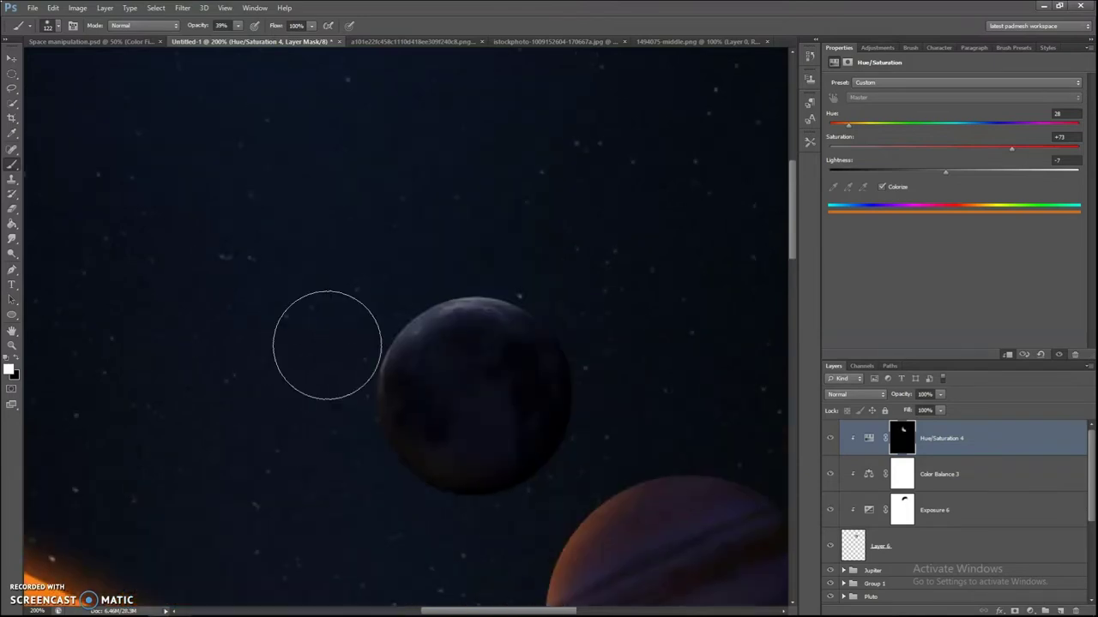
pyautogui.hotkey('ctrl', '0')
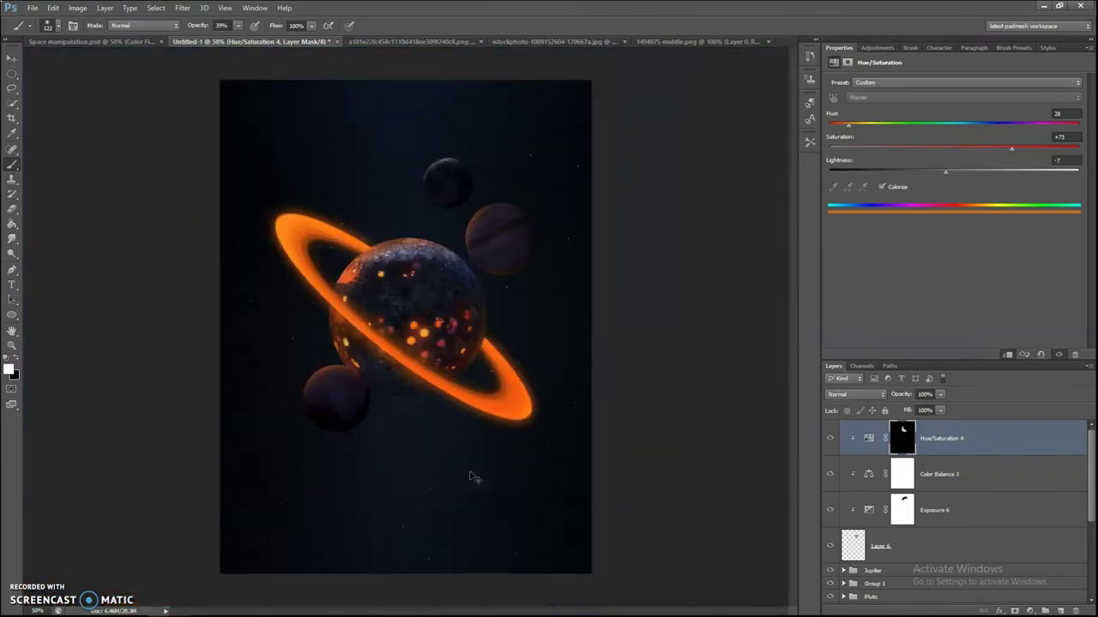
# Step: Raise the moon's brown tint (Hue/Saturation 4) saturation to +83
pyautogui.moveTo(365, 267); pyautogui.dragTo(525, 96)
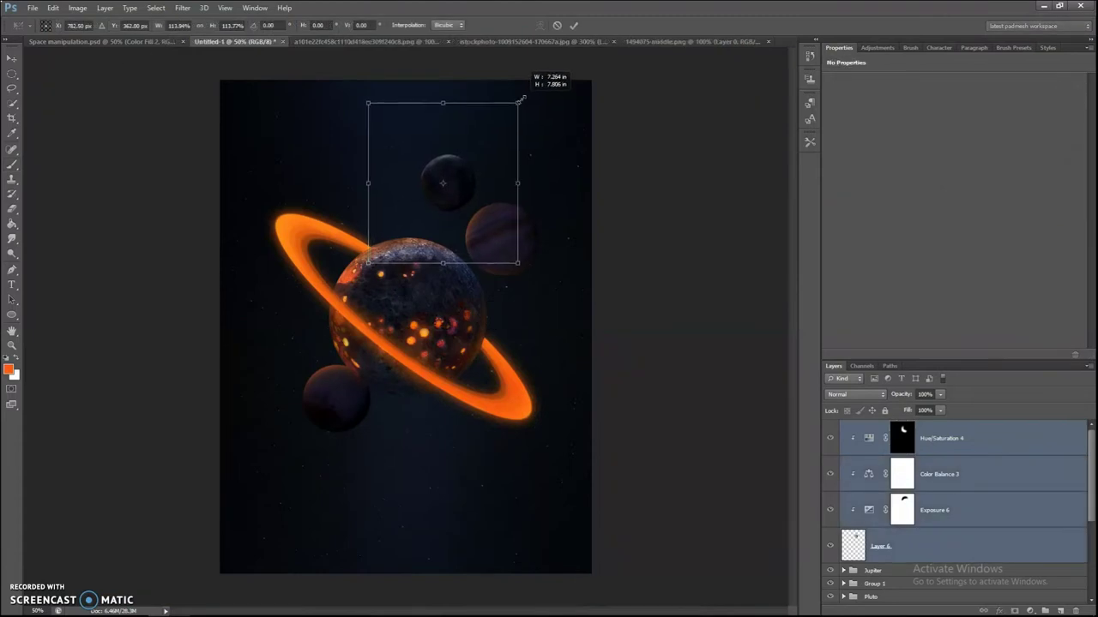
pyautogui.scroll(5, 423, 178)
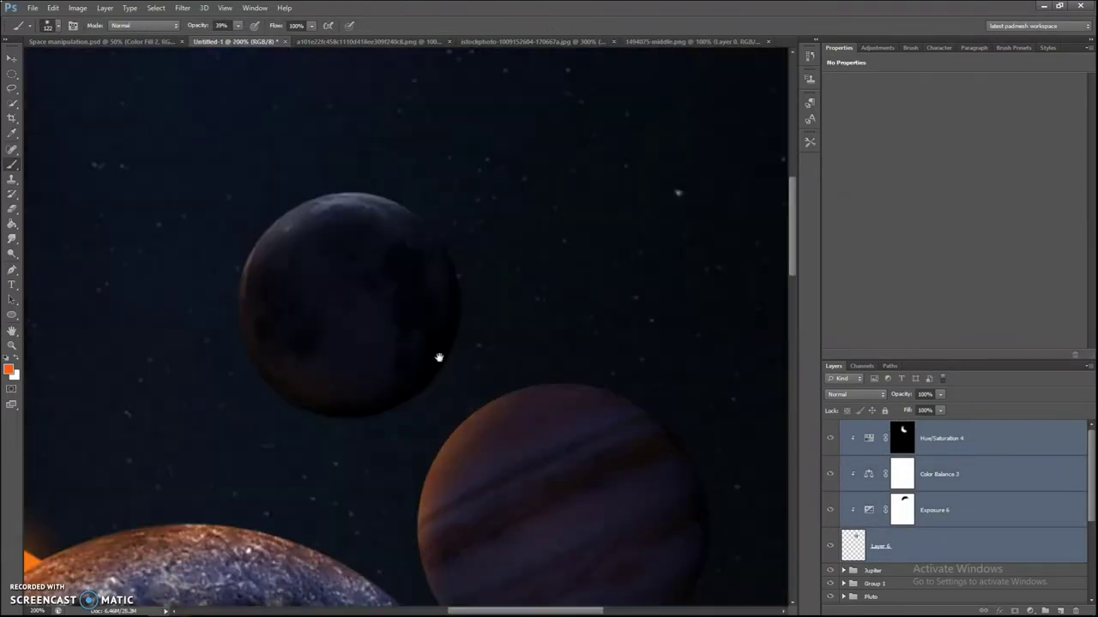
pyautogui.click(902, 437)
pyautogui.moveTo(239, 477); pyautogui.dragTo(261, 440)
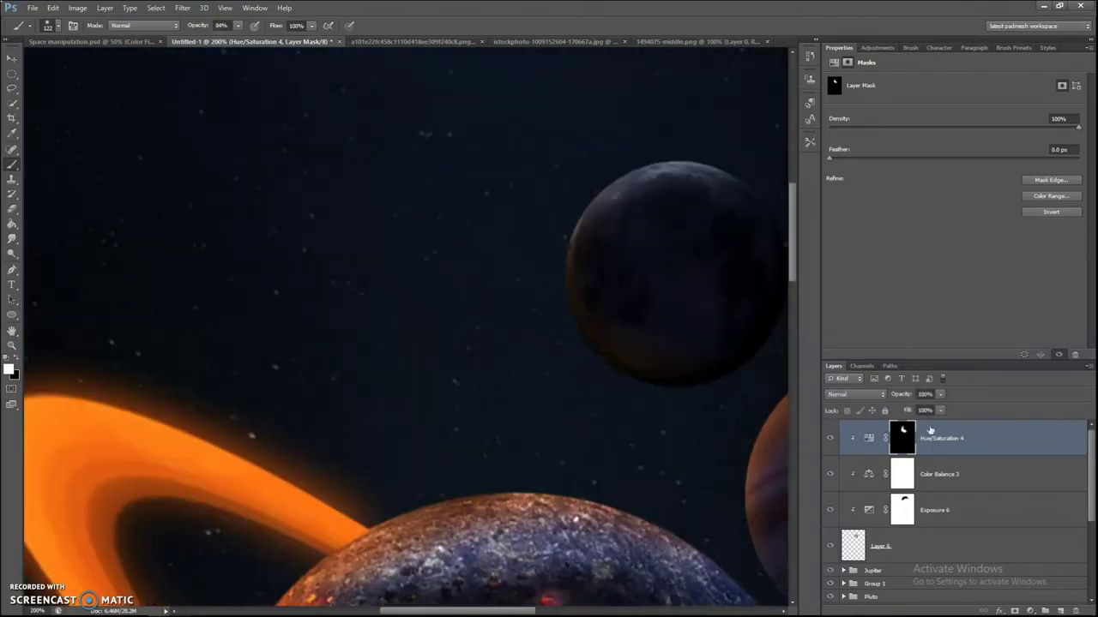
pyautogui.click(869, 438)
pyautogui.moveTo(840, 139); pyautogui.dragTo(849, 139)
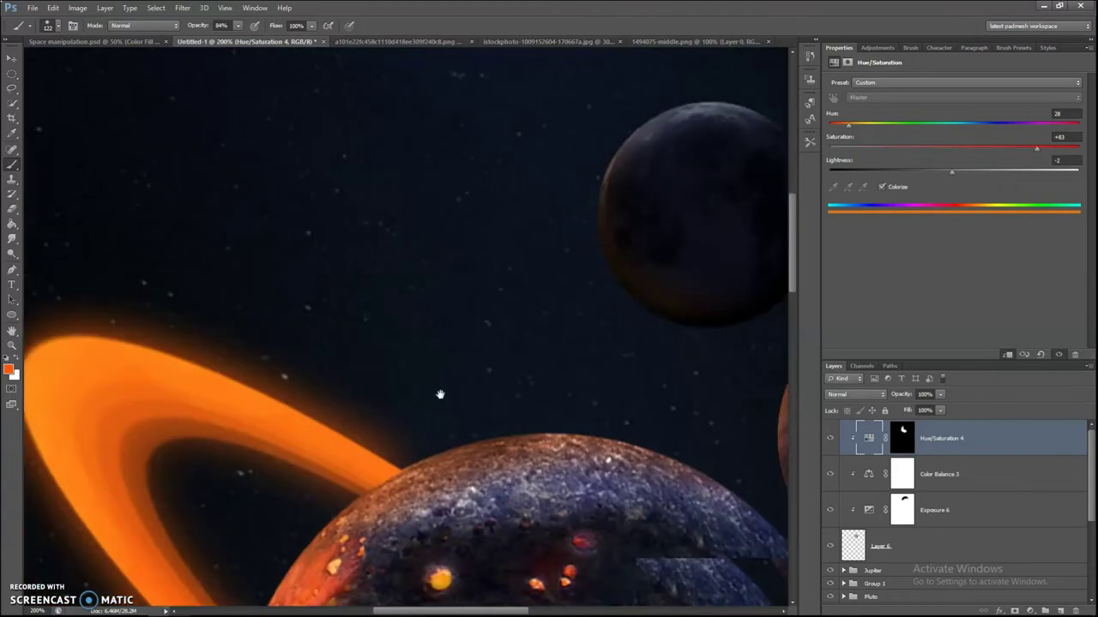
# Step: Paint black on Jupiter's Hue/Saturation 2 mask to darken its upper-left side
pyautogui.moveTo(441, 392); pyautogui.dragTo(474, 427)
pyautogui.click(843, 570)
pyautogui.scroll(-3, 921, 514)
pyautogui.click(919, 525)
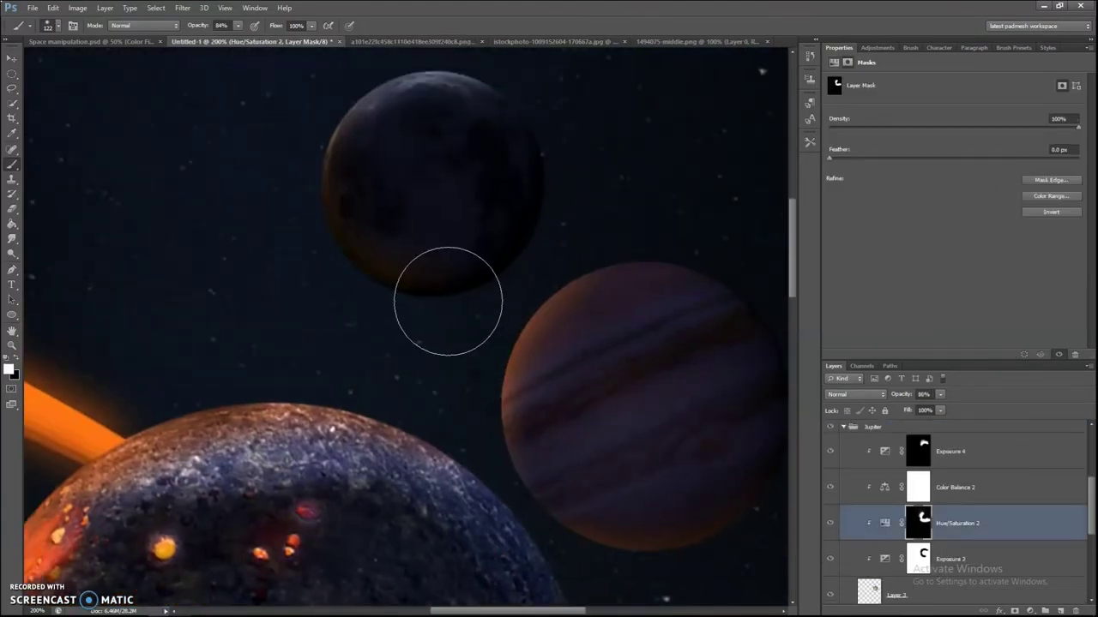
pyautogui.press('x')
pyautogui.moveTo(498, 263); pyautogui.dragTo(590, 213)
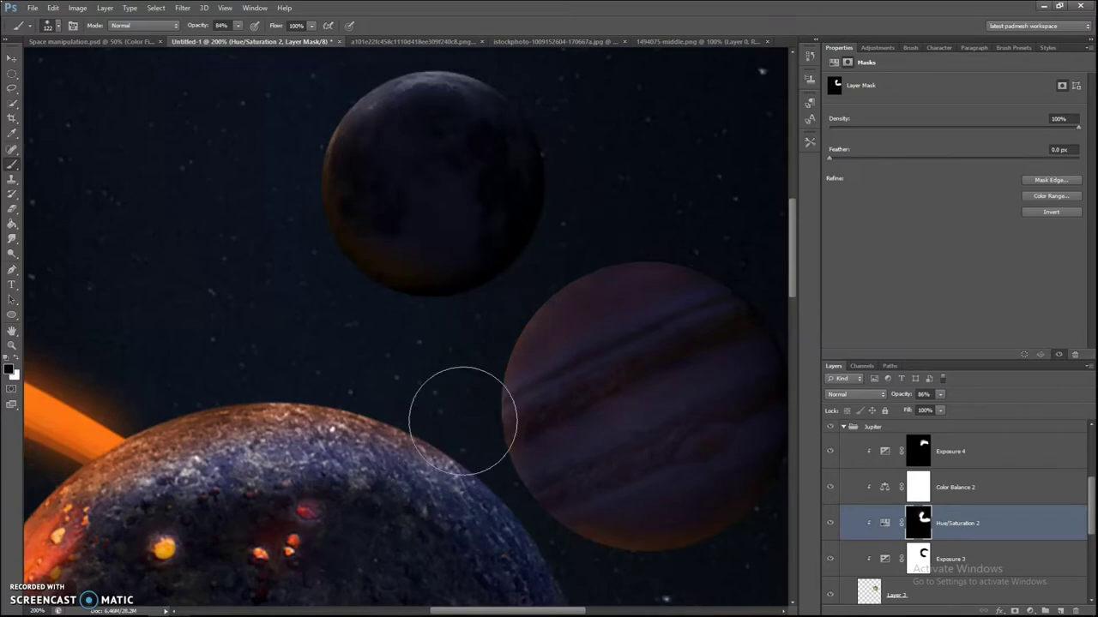
# Step: Zoom out to the whole poster, reselect Hue/Saturation 4 and set the brush to about 168 px
pyautogui.moveTo(439, 469); pyautogui.dragTo(332, 170)
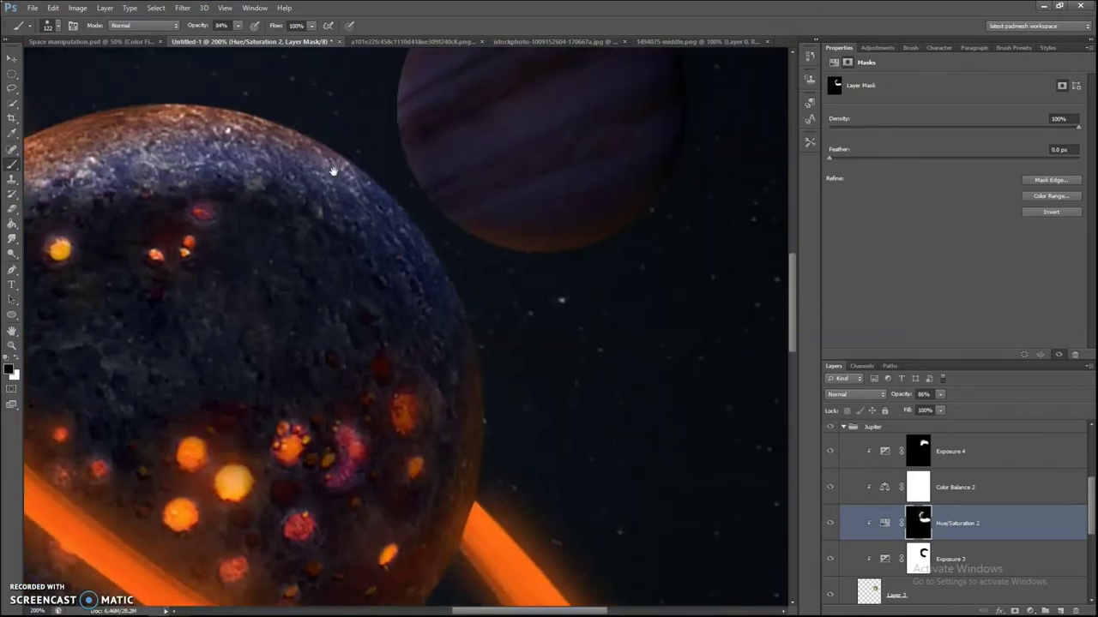
pyautogui.moveTo(436, 246); pyautogui.dragTo(417, 277)
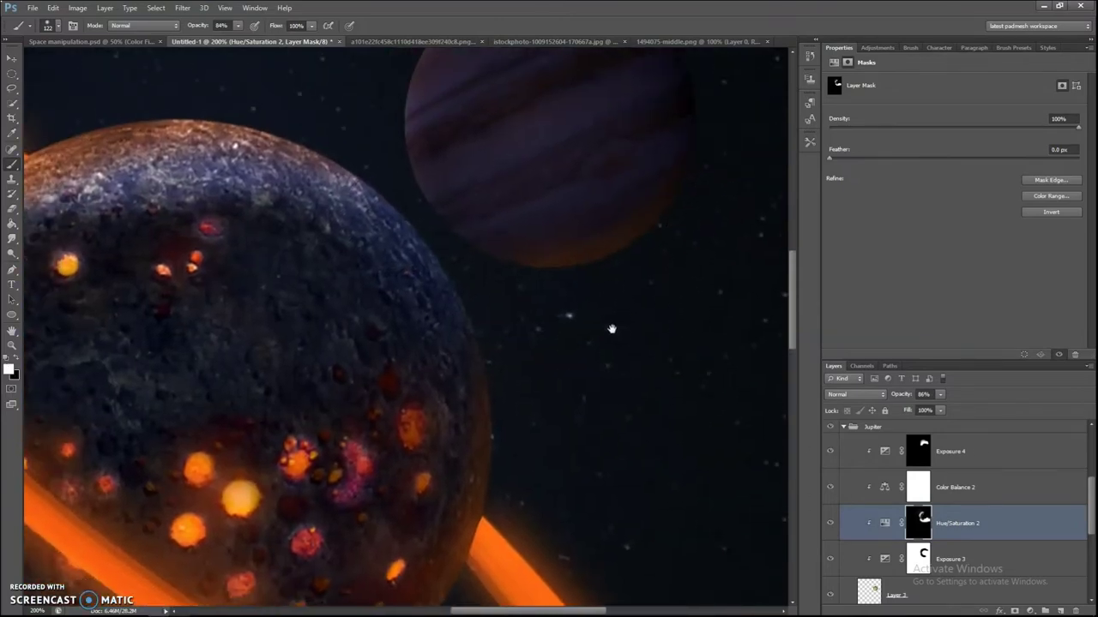
pyautogui.moveTo(653, 315); pyautogui.dragTo(619, 337)
pyautogui.moveTo(552, 372); pyautogui.dragTo(584, 367)
pyautogui.hotkey('ctrl', '-')
pyautogui.hotkey('ctrl', '-')
pyautogui.hotkey('ctrl', '-')
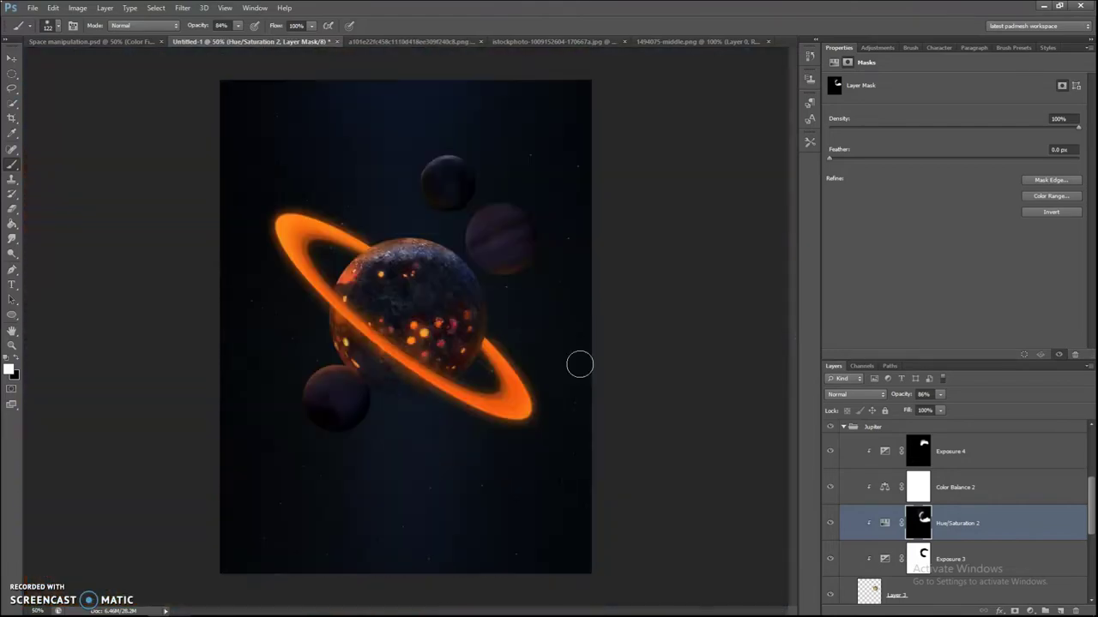
pyautogui.hotkey('alt', ']')
pyautogui.hotkey('alt', ']')
pyautogui.hotkey('alt', ']')
pyautogui.hotkey('alt', ']')
pyautogui.hotkey('alt', ']')
pyautogui.hotkey('alt', ']')
pyautogui.hotkey('alt', ']')
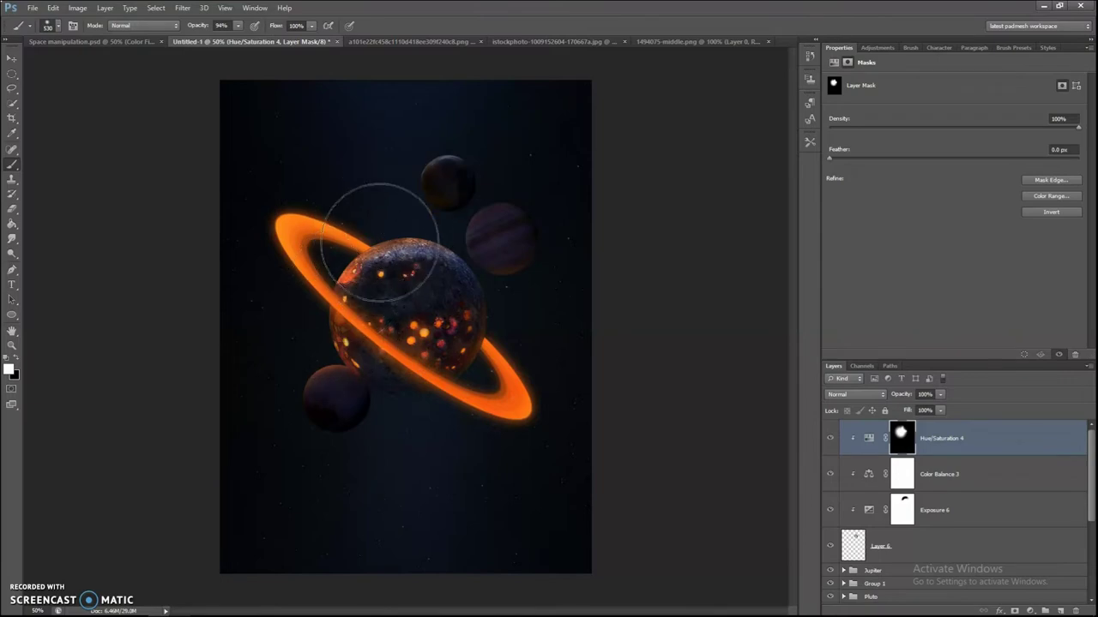
pyautogui.scroll(1, 360, 262)
pyautogui.scroll(1, 395, 283)
pyautogui.scroll(1, 428, 309)
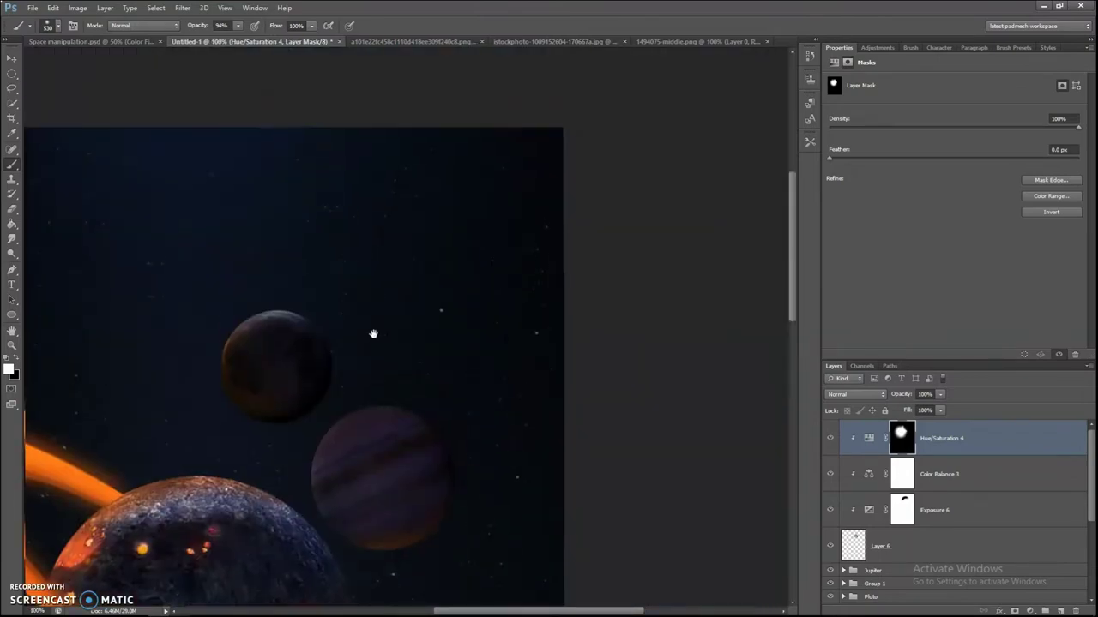
pyautogui.scroll(1, 464, 330)
pyautogui.moveTo(519, 392); pyautogui.dragTo(480, 392)
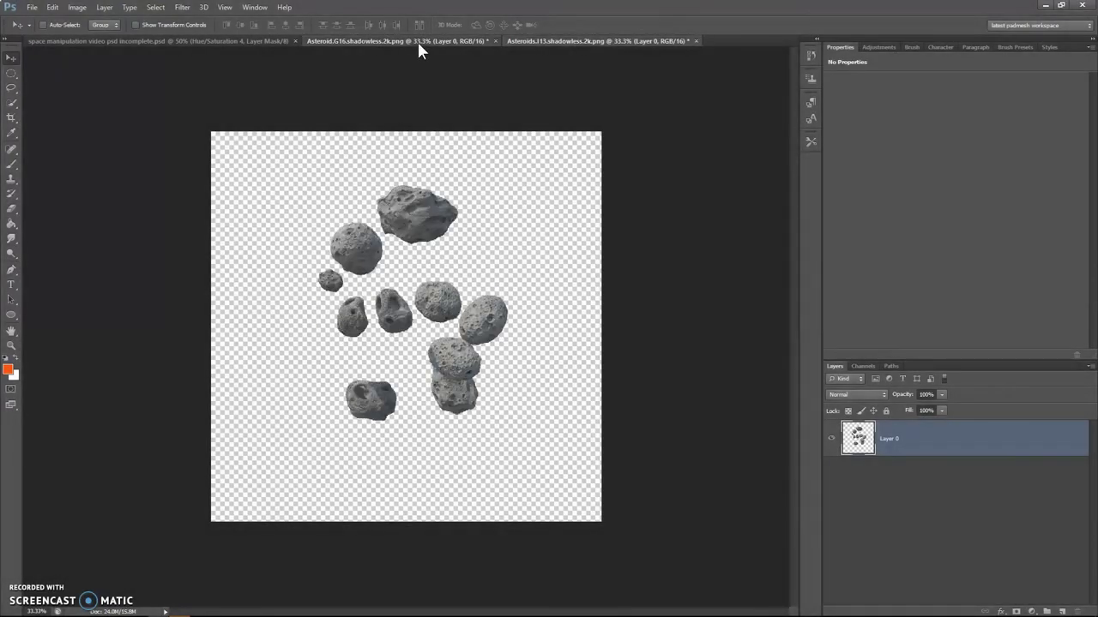
# Step: Bring the large asteroid onto the poster, scale it down and place it below the ring planet
pyautogui.moveTo(411, 288)
pyautogui.mouseDown()
pyautogui.moveTo(240, 167)
pyautogui.moveTo(427, 260)
pyautogui.mouseUp()
pyautogui.hotkey('ctrl', 't')
pyautogui.moveTo(563, 248); pyautogui.dragTo(527, 392)
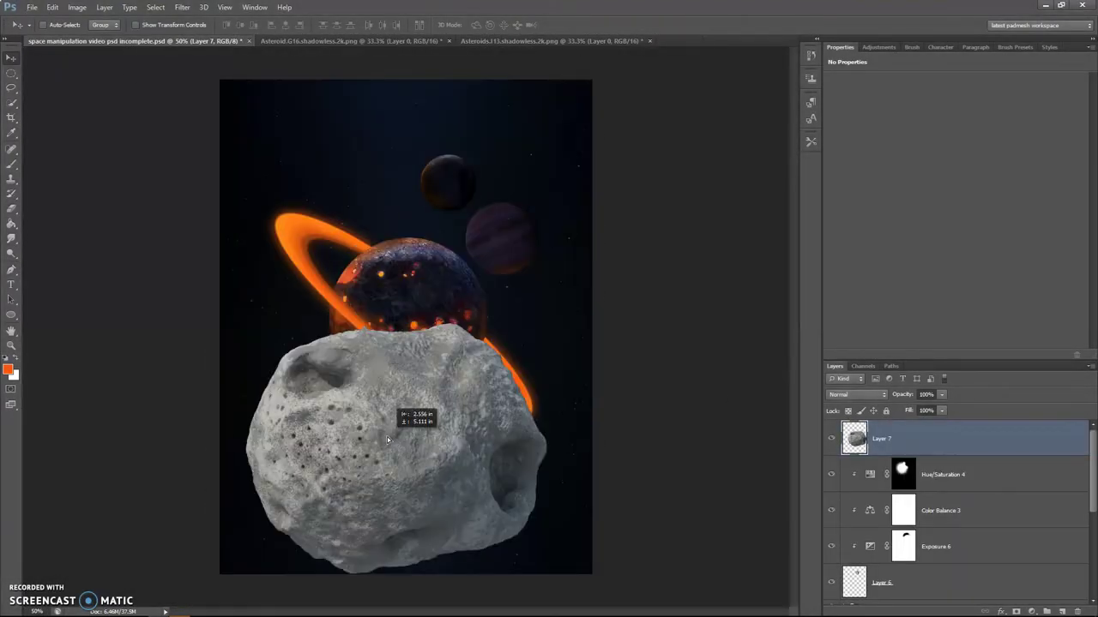
pyautogui.press('Return')
pyautogui.moveTo(421, 411); pyautogui.dragTo(397, 430)
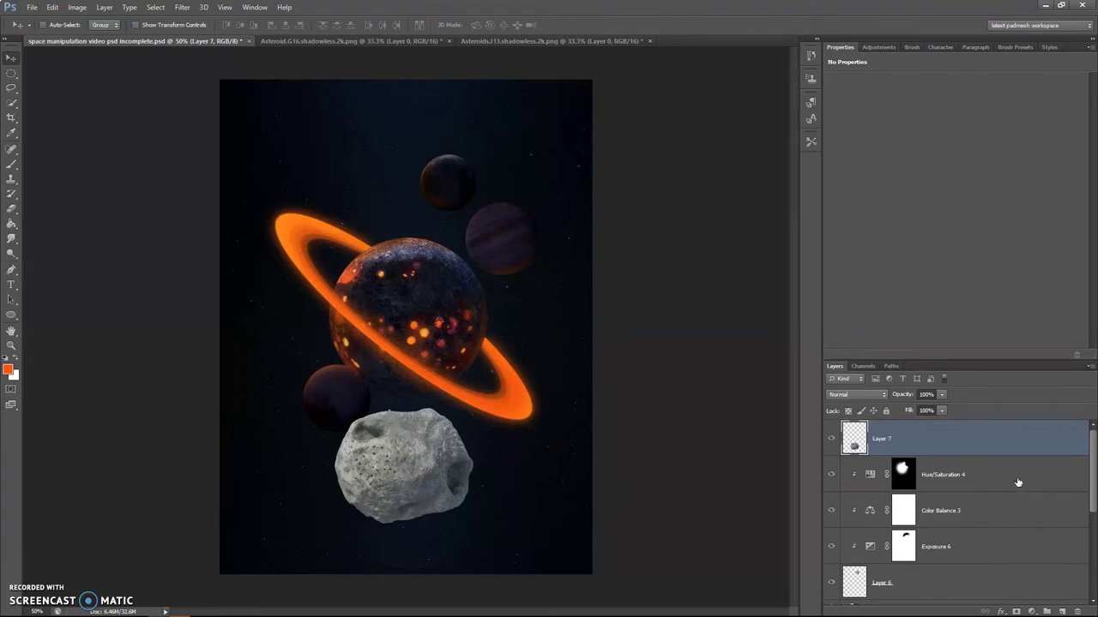
# Step: Restack Layer 7 and shrink the asteroid into the poster's top-right corner
pyautogui.moveTo(884, 438); pyautogui.dragTo(994, 557)
pyautogui.hotkey('ctrl', 't')
pyautogui.moveTo(468, 405)
pyautogui.mouseDown()
pyautogui.moveTo(458, 446)
pyautogui.moveTo(555, 110)
pyautogui.mouseUp()
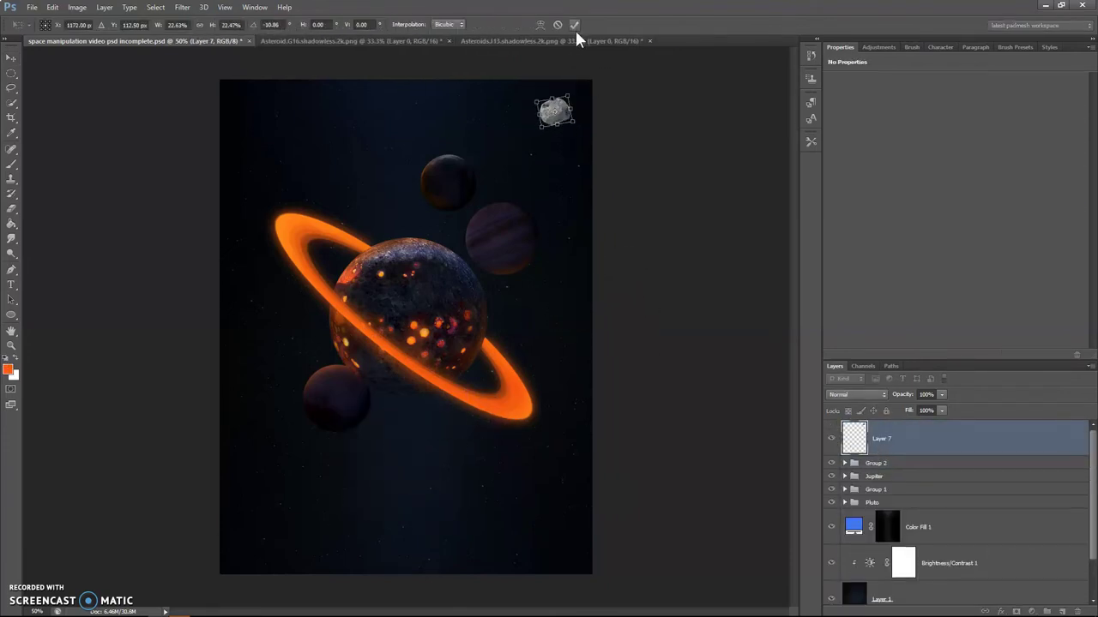
pyautogui.click(575, 24)
# Step: Place the asteroid cluster image on the poster, scaled down and moved toward the planet
pyautogui.click(515, 40)
pyautogui.moveTo(403, 326); pyautogui.dragTo(490, 314)
pyautogui.hotkey('ctrl', 't')
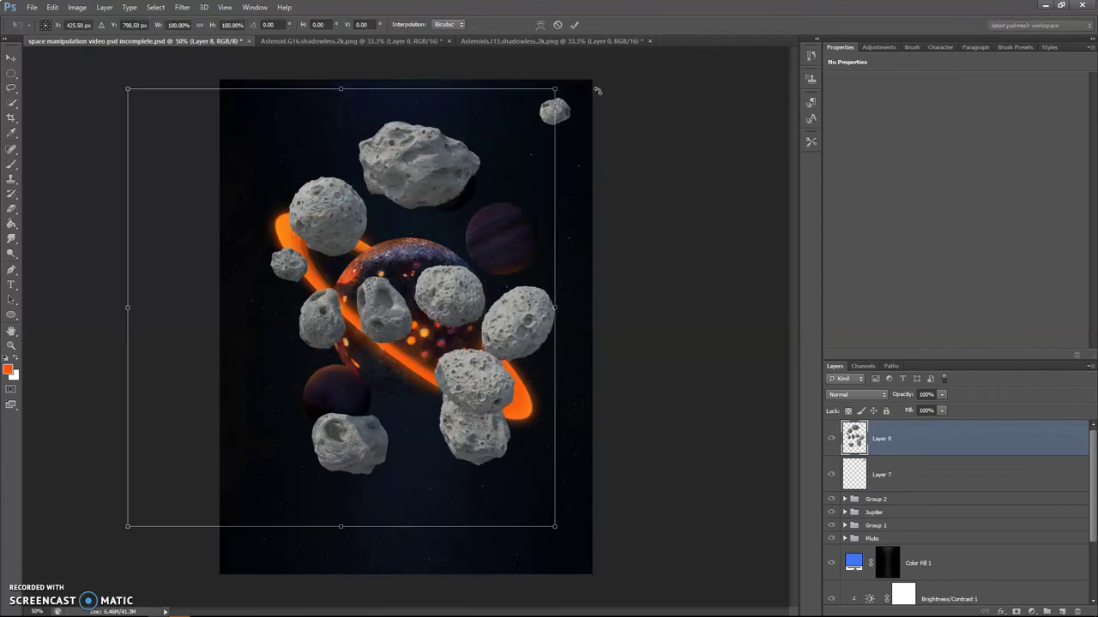
pyautogui.moveTo(598, 90); pyautogui.dragTo(437, 205)
pyautogui.moveTo(343, 309); pyautogui.dragTo(443, 263)
# Step: Flip the cluster horizontally, rotate it to about -24° and move it to the upper right
pyautogui.rightClick(477, 225)
pyautogui.click(488, 396)
pyautogui.rightClick(476, 271)
pyautogui.click(506, 426)
pyautogui.moveTo(562, 183)
pyautogui.mouseDown()
pyautogui.moveTo(642, 135)
pyautogui.moveTo(605, 168)
pyautogui.moveTo(605, 133)
pyautogui.mouseUp()
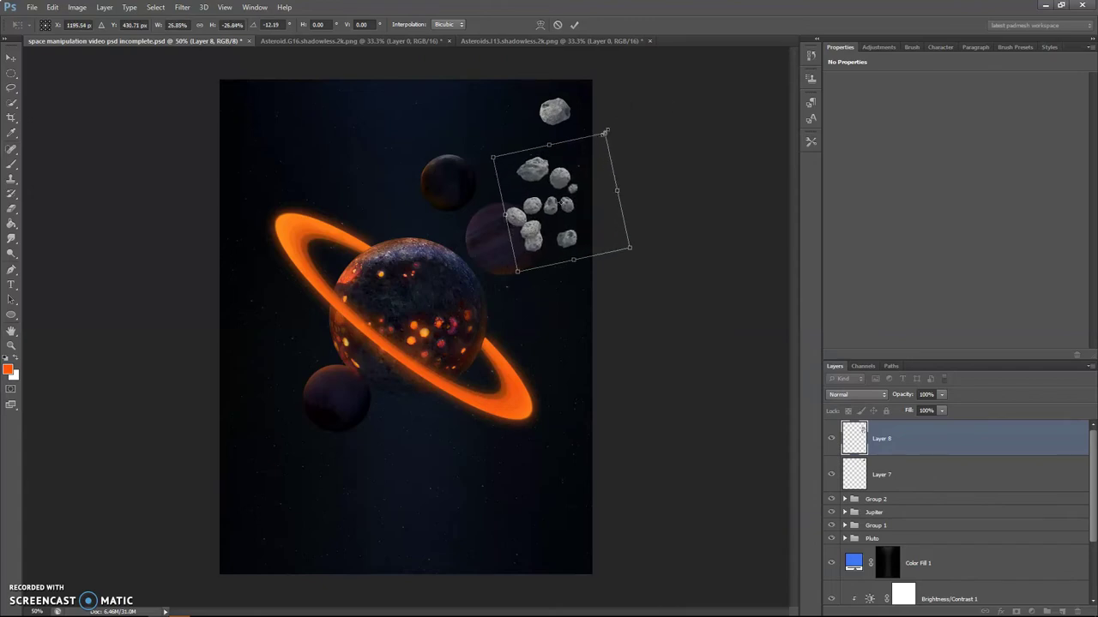
pyautogui.moveTo(604, 133); pyautogui.dragTo(633, 99)
pyautogui.moveTo(549, 182); pyautogui.dragTo(576, 168)
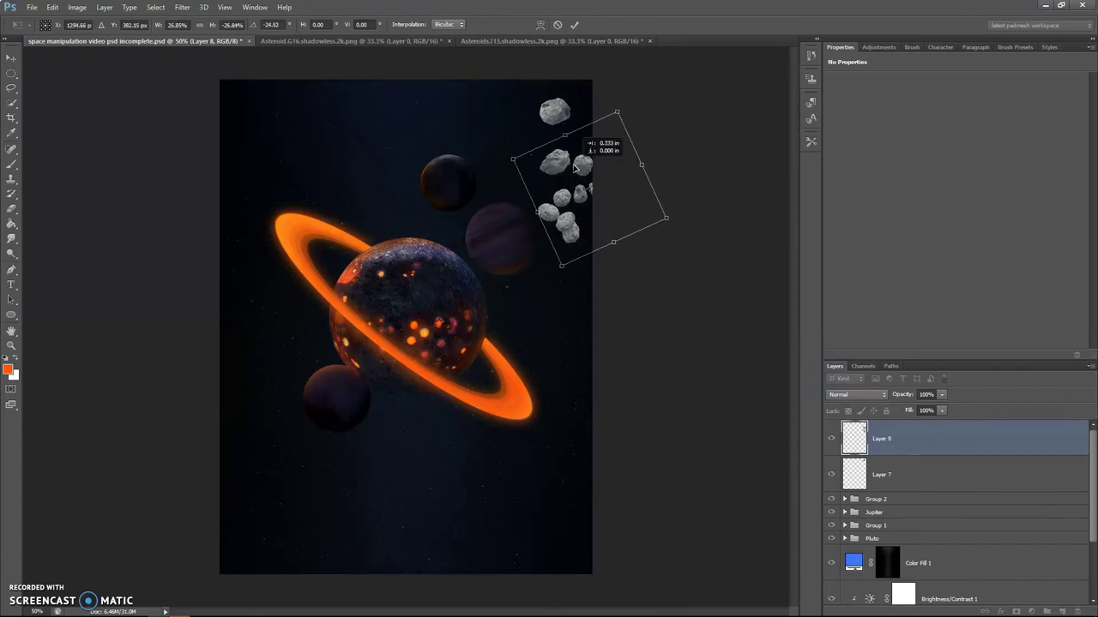
pyautogui.press('Return')
# Step: Quick-select and mask asteroids in the source image, then drag them into the poster, resized and tilted
pyautogui.hotkey('ctrl', '1')
pyautogui.press('e')
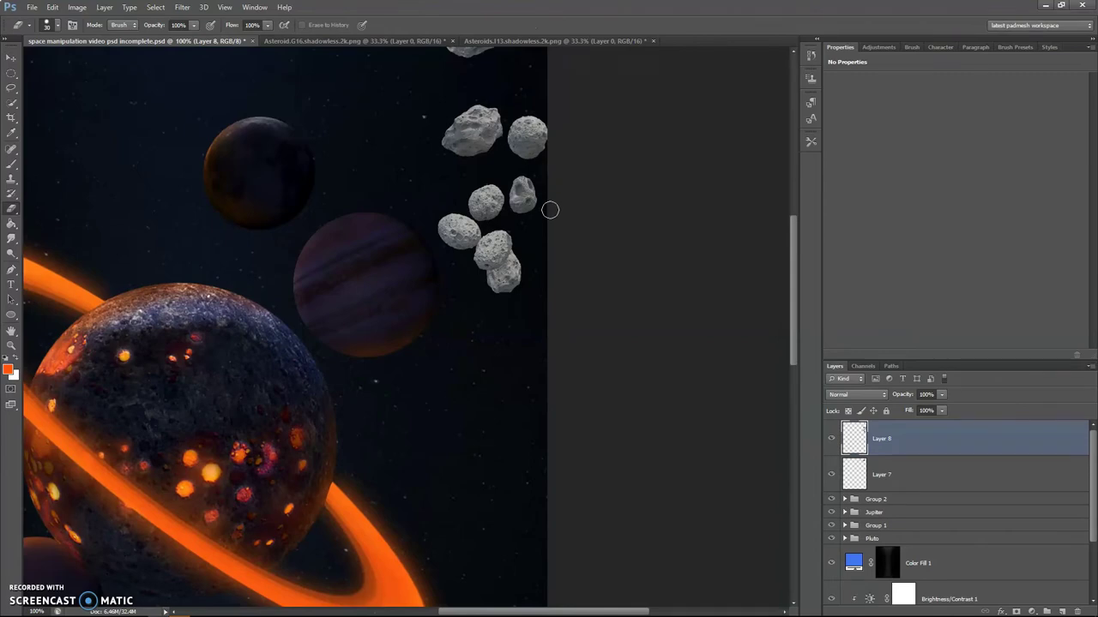
pyautogui.hotkey('ctrl', 'shift', 'Tab')
pyautogui.press('w')
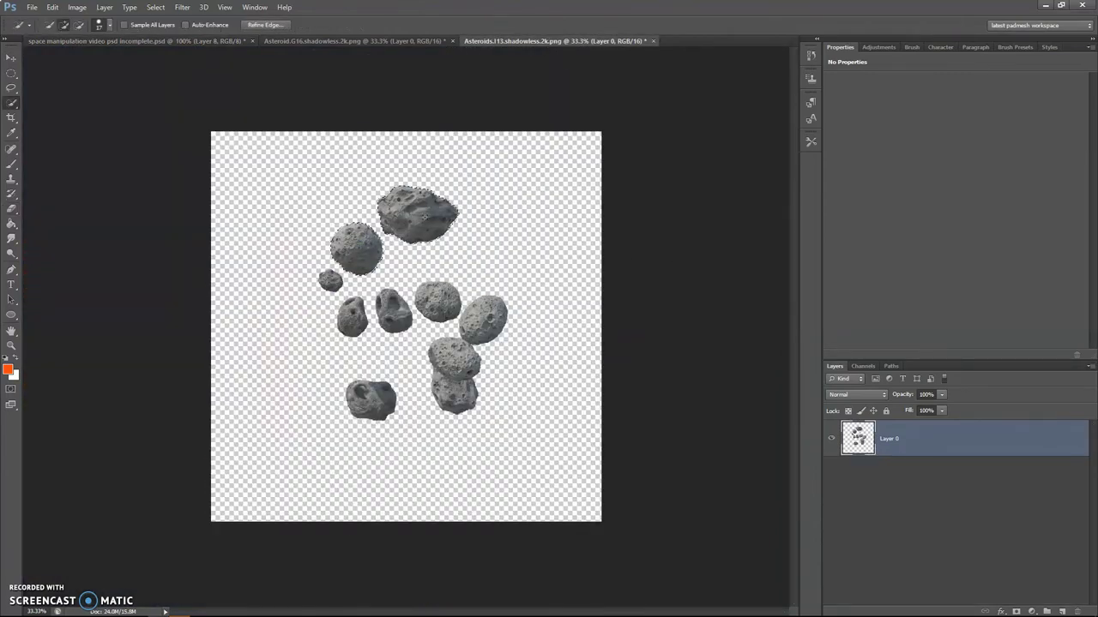
pyautogui.click(1014, 611)
pyautogui.moveTo(858, 438); pyautogui.dragTo(383, 237)
pyautogui.hotkey('ctrl', 't')
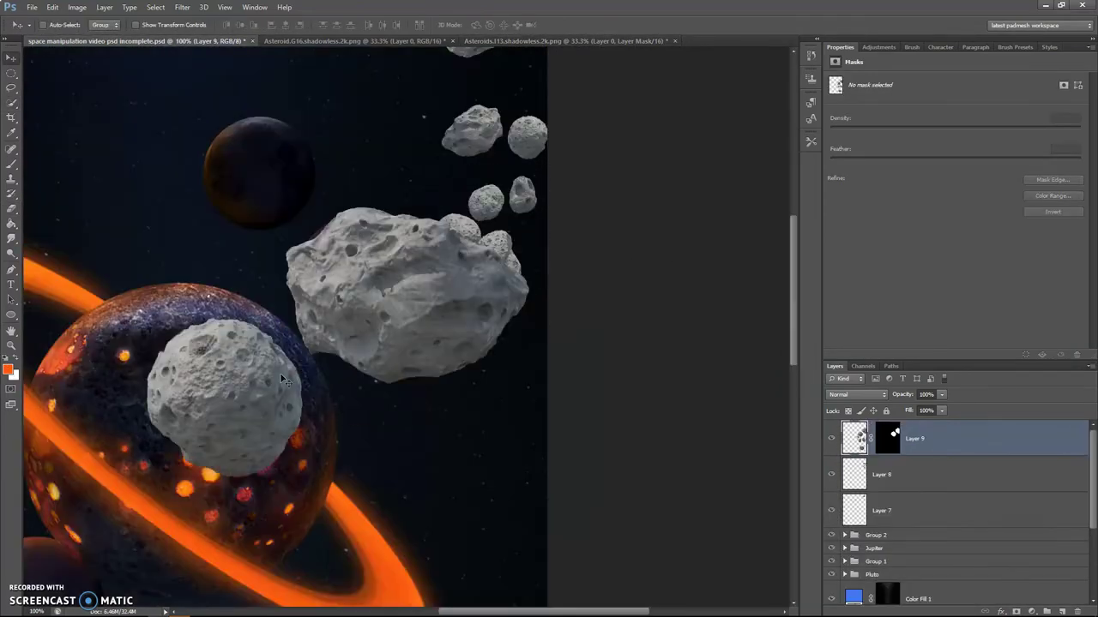
pyautogui.moveTo(660, 175)
pyautogui.mouseDown()
pyautogui.moveTo(592, 58)
pyautogui.moveTo(544, 81)
pyautogui.mouseUp()
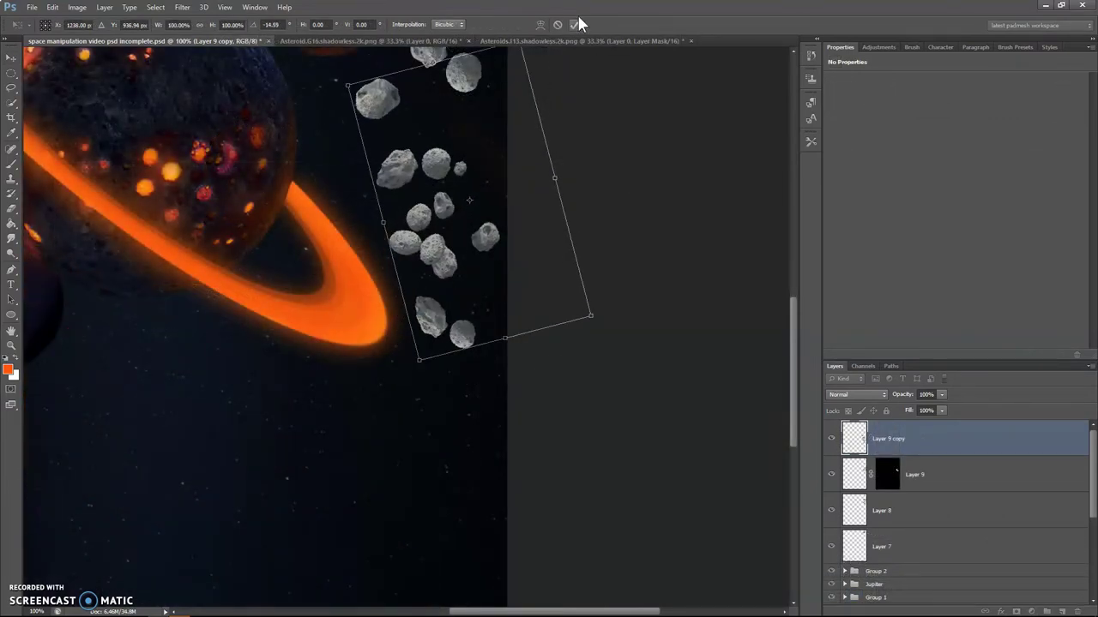
pyautogui.press('Return')
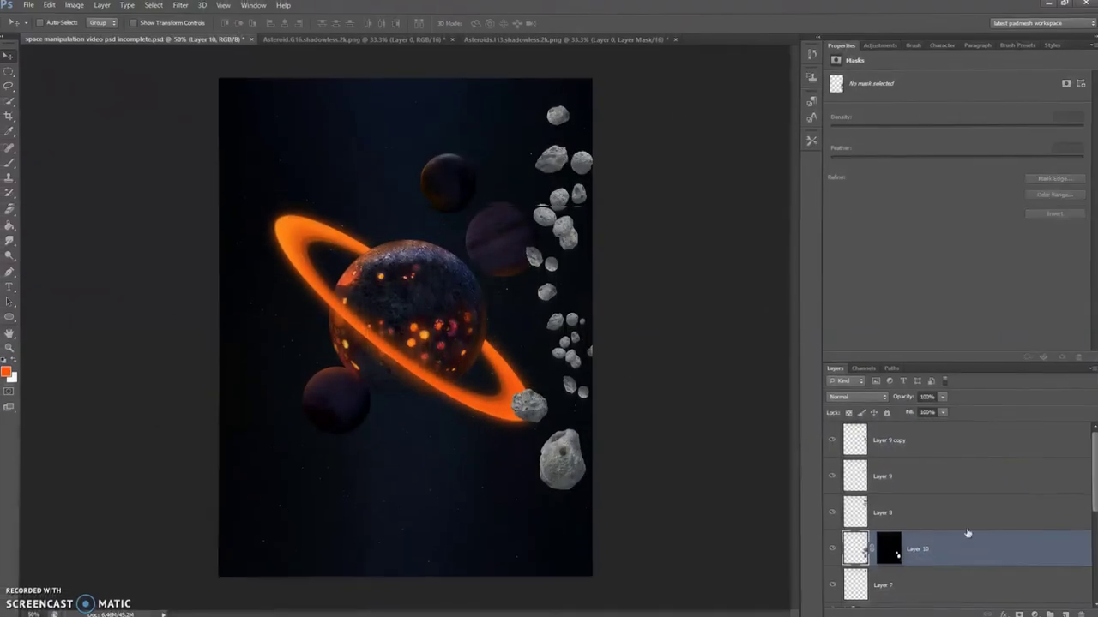
# Step: Convert the single asteroid to a smart object and shrink it
pyautogui.rightClick(917, 542)
pyautogui.click(951, 179)
pyautogui.hotkey('ctrl', 't')
pyautogui.moveTo(585, 404)
pyautogui.mouseDown()
pyautogui.moveTo(568, 404)
pyautogui.moveTo(581, 269)
pyautogui.moveTo(590, 289)
pyautogui.mouseUp()
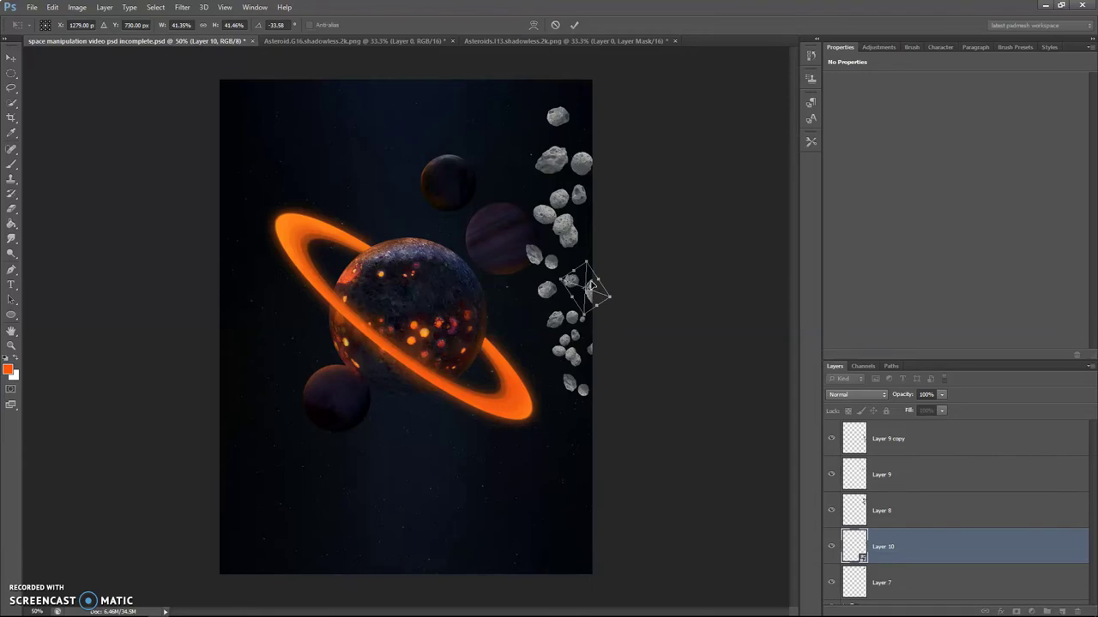
pyautogui.press('Return')
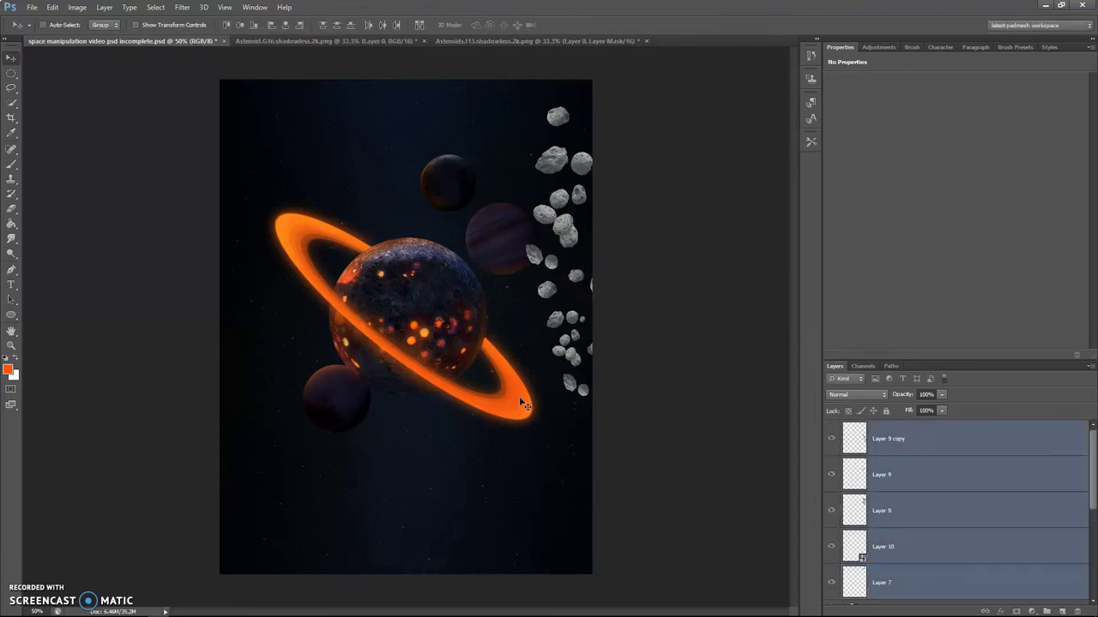
# Step: Convert the asteroid cluster layer to a smart object
pyautogui.click(885, 439)
pyautogui.rightClick(887, 439)
pyautogui.click(943, 78)
pyautogui.hotkey('ctrl', 't')
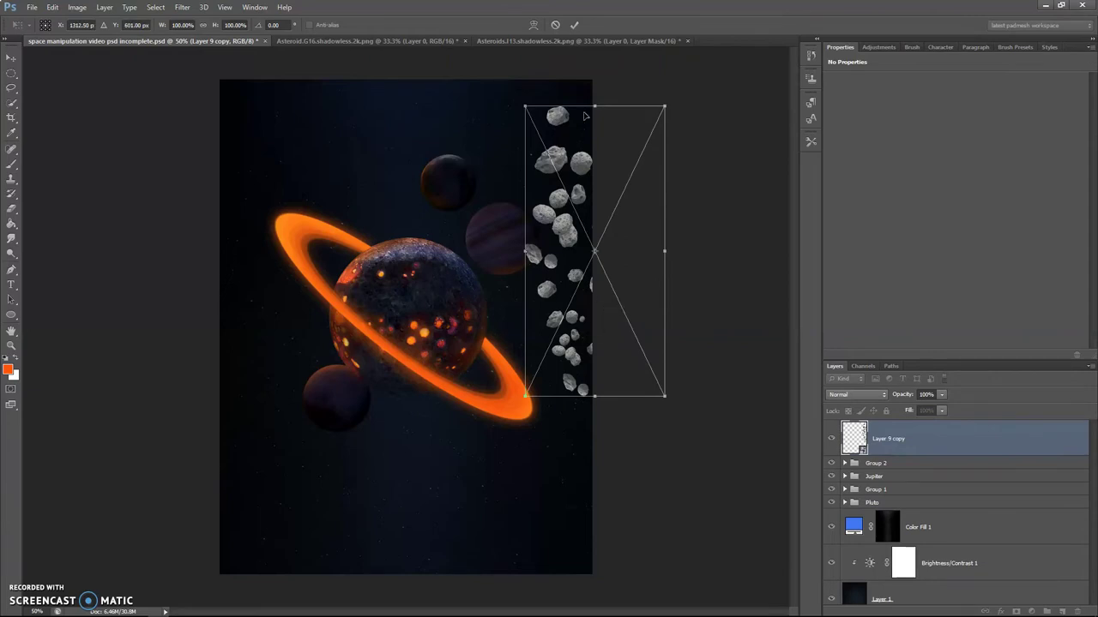
pyautogui.press('Return')
# Step: Duplicate the cluster and move the copy to the upper left, flipping and mirroring it
pyautogui.hotkey('ctrl', 'j')
pyautogui.hotkey('ctrl', 't')
pyautogui.moveTo(592, 248); pyautogui.dragTo(377, 283)
pyautogui.rightClick(377, 283)
pyautogui.click(429, 542)
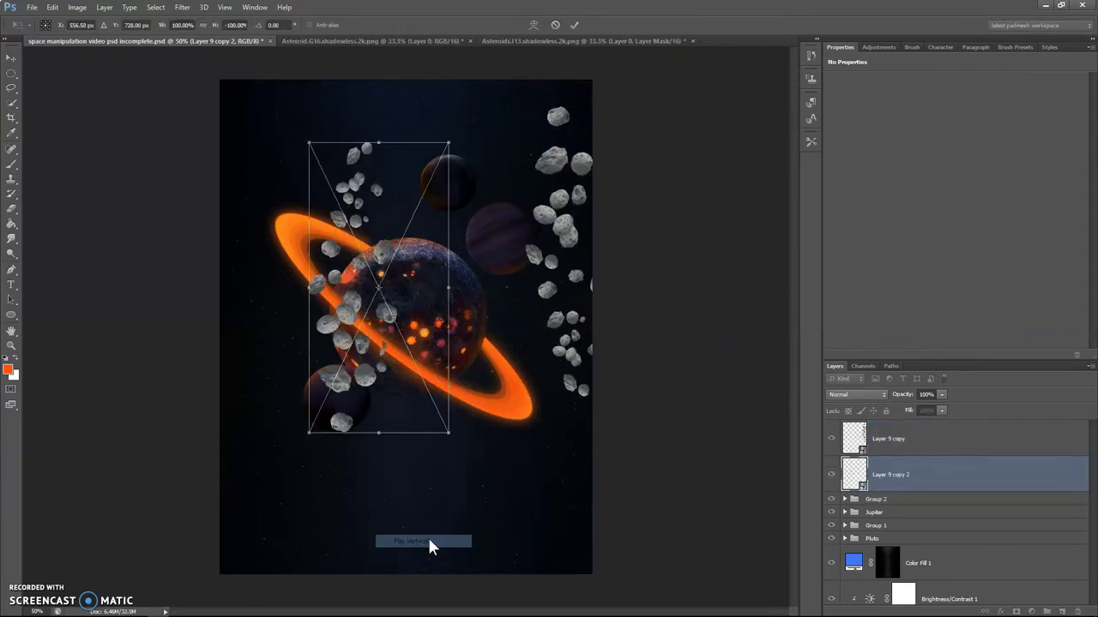
pyautogui.moveTo(401, 360); pyautogui.dragTo(301, 304)
pyautogui.rightClick(301, 301)
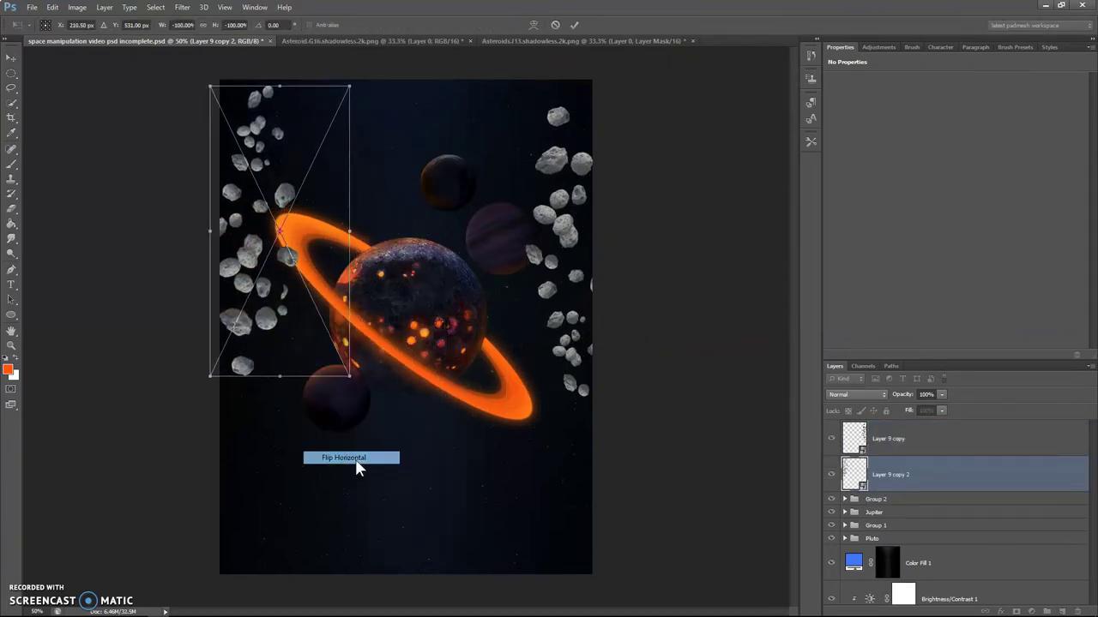
pyautogui.click(334, 459)
pyautogui.rightClick(301, 301)
pyautogui.click(343, 441)
# Step: Settle the copy's orientation, place it at the left edge and scale it to about 82%
pyautogui.rightClick(360, 275)
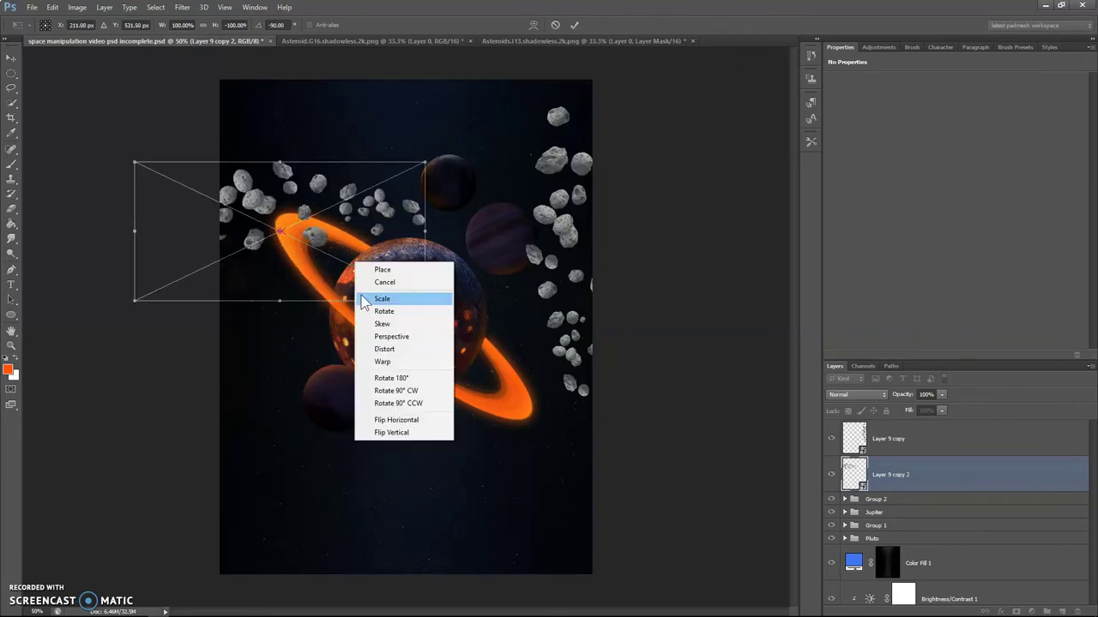
pyautogui.click(401, 402)
pyautogui.rightClick(321, 295)
pyautogui.click(360, 417)
pyautogui.rightClick(346, 275)
pyautogui.click(386, 411)
pyautogui.rightClick(314, 274)
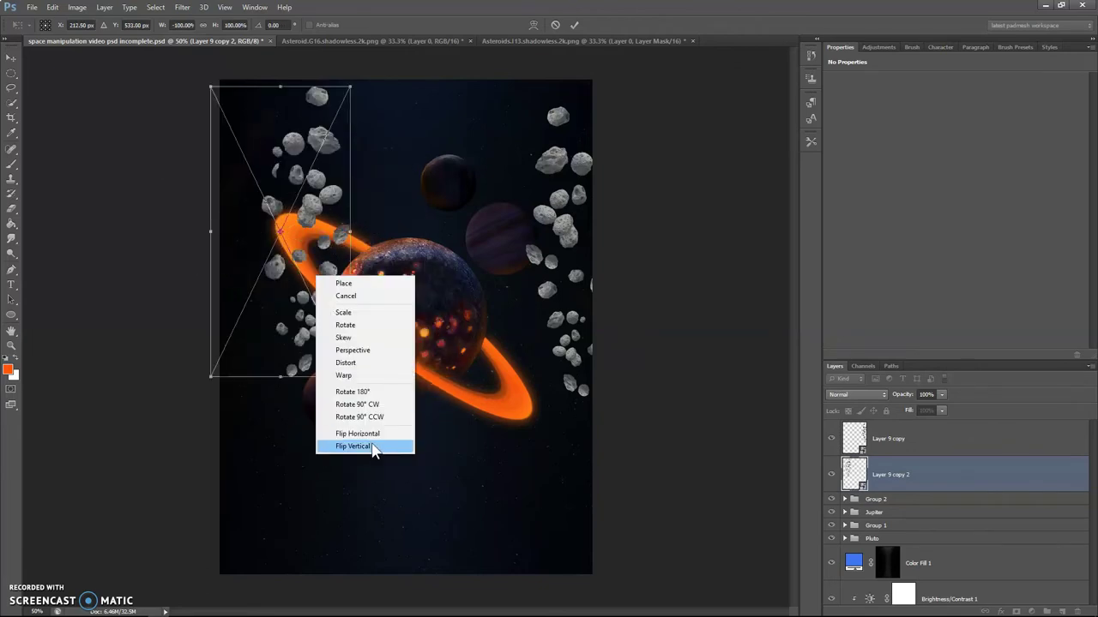
pyautogui.click(375, 451)
pyautogui.moveTo(309, 271); pyautogui.dragTo(266, 274)
pyautogui.moveTo(303, 91)
pyautogui.mouseDown()
pyautogui.moveTo(294, 78)
pyautogui.moveTo(286, 127)
pyautogui.mouseUp()
pyautogui.click(574, 25)
# Step: Erase left asteroids overlapping the glowing ring, then nudge and slightly enlarge the left cluster
pyautogui.press('e')
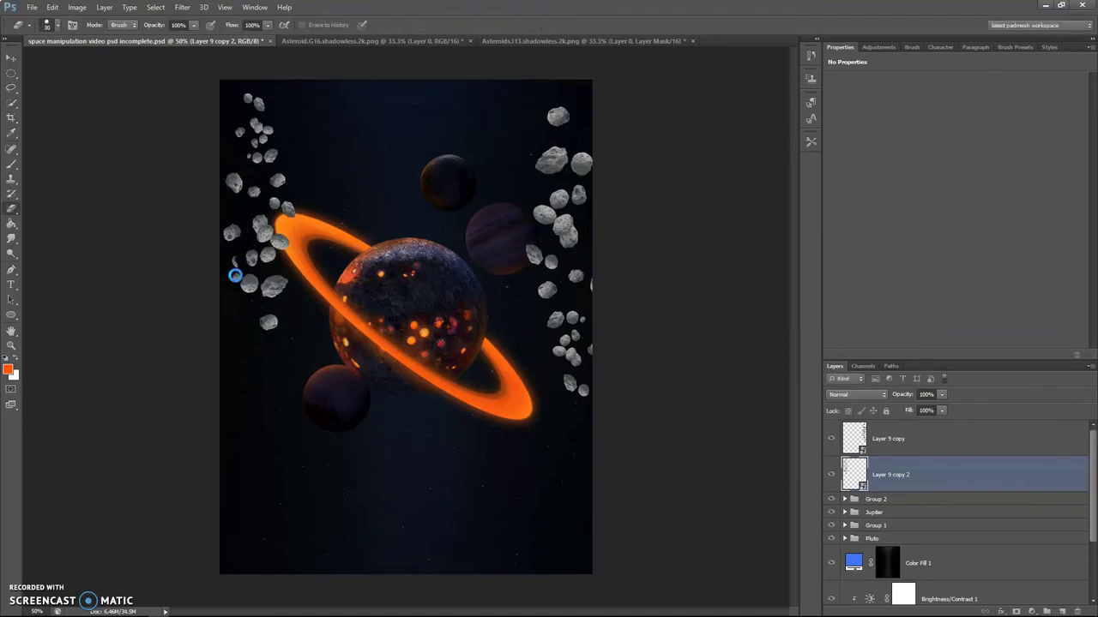
pyautogui.moveTo(285, 328); pyautogui.dragTo(281, 305)
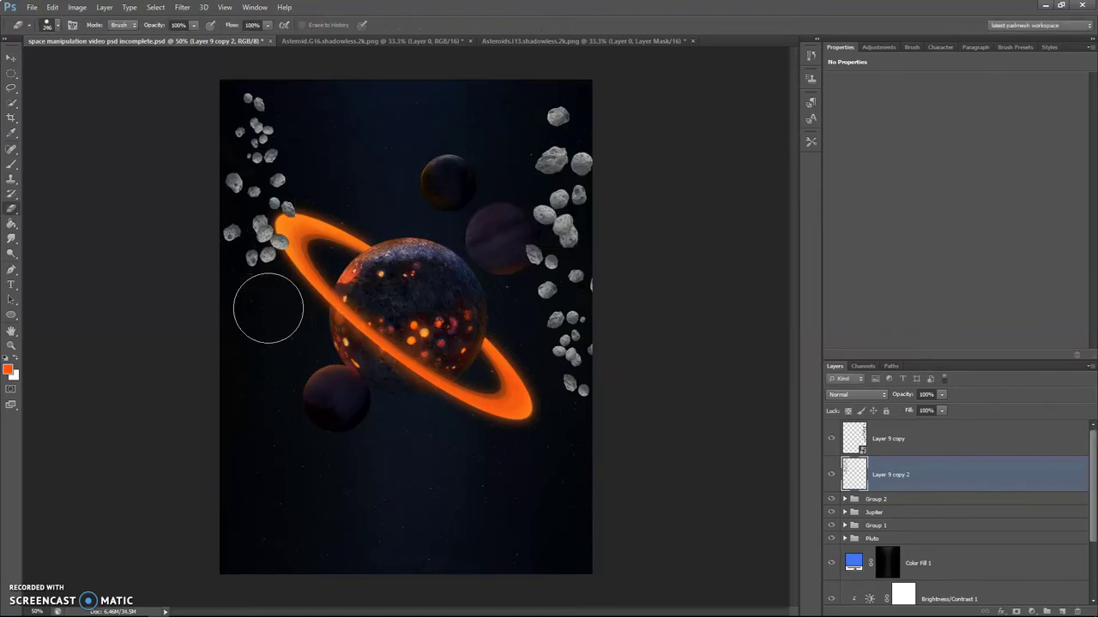
pyautogui.press('v')
pyautogui.moveTo(274, 231); pyautogui.dragTo(268, 233)
pyautogui.hotkey('ctrl', 't')
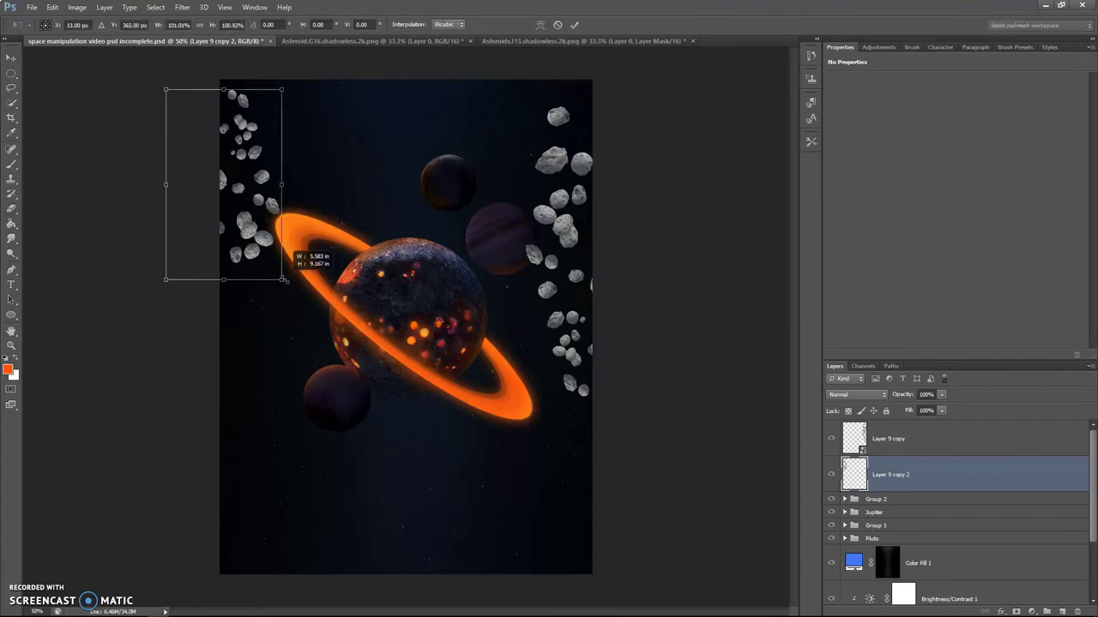
pyautogui.moveTo(282, 275); pyautogui.dragTo(288, 289)
pyautogui.click(575, 25)
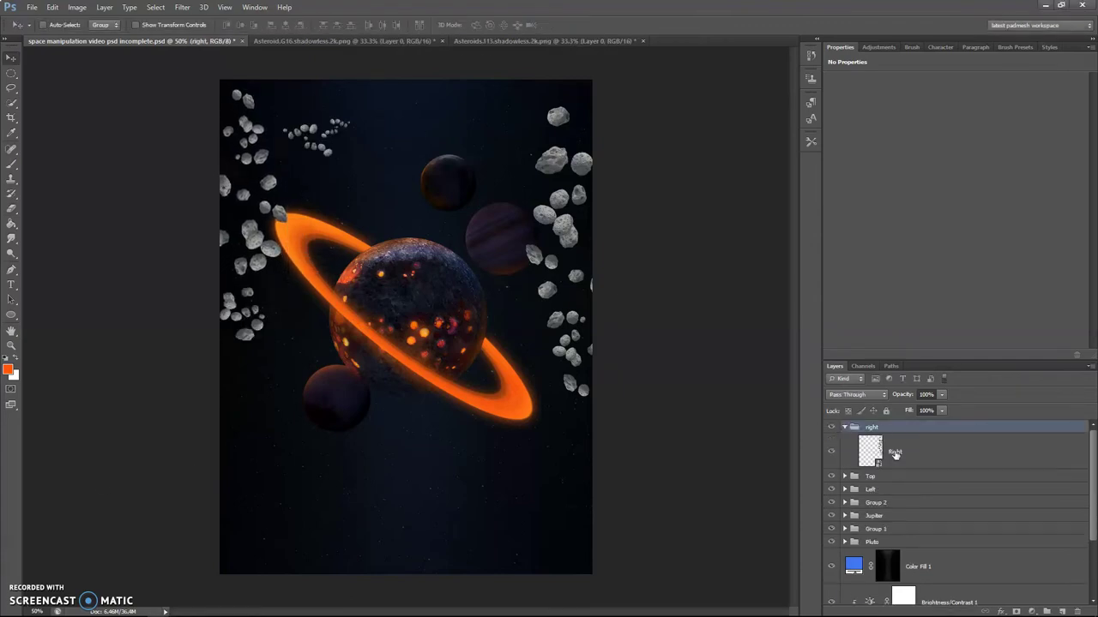
# Step: Clip an Exposure adjustment of -5.30 to the right asteroid group
pyautogui.click(1031, 612)
pyautogui.click(1017, 443)
pyautogui.moveTo(956, 112); pyautogui.dragTo(873, 111)
pyautogui.click(1009, 354)
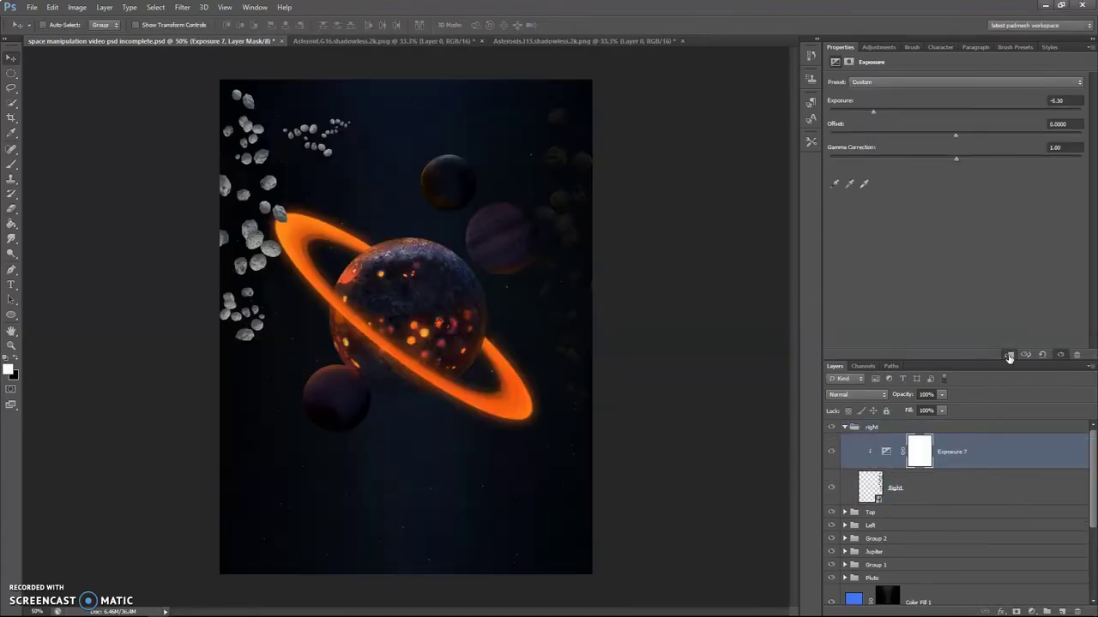
# Step: Clip a Color Balance adjustment to the right asteroids with midtones Blue +30 and Cyan -8
pyautogui.click(1029, 607)
pyautogui.click(1033, 483)
pyautogui.moveTo(936, 148); pyautogui.dragTo(974, 147)
pyautogui.click(1009, 355)
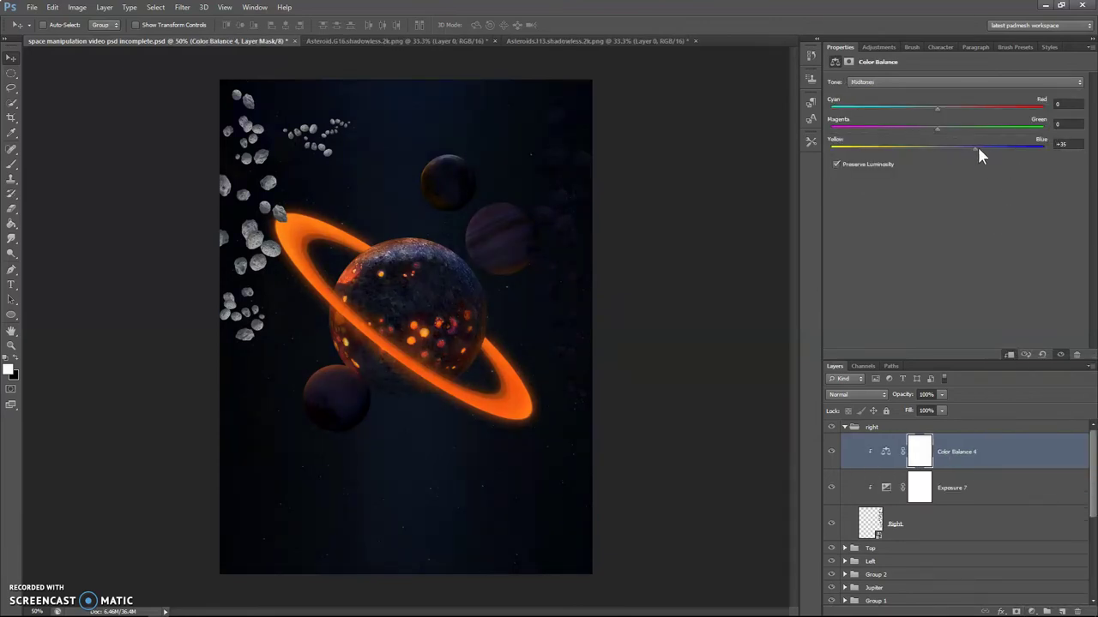
pyautogui.moveTo(973, 148); pyautogui.dragTo(969, 147)
pyautogui.moveTo(916, 108); pyautogui.dragTo(931, 109)
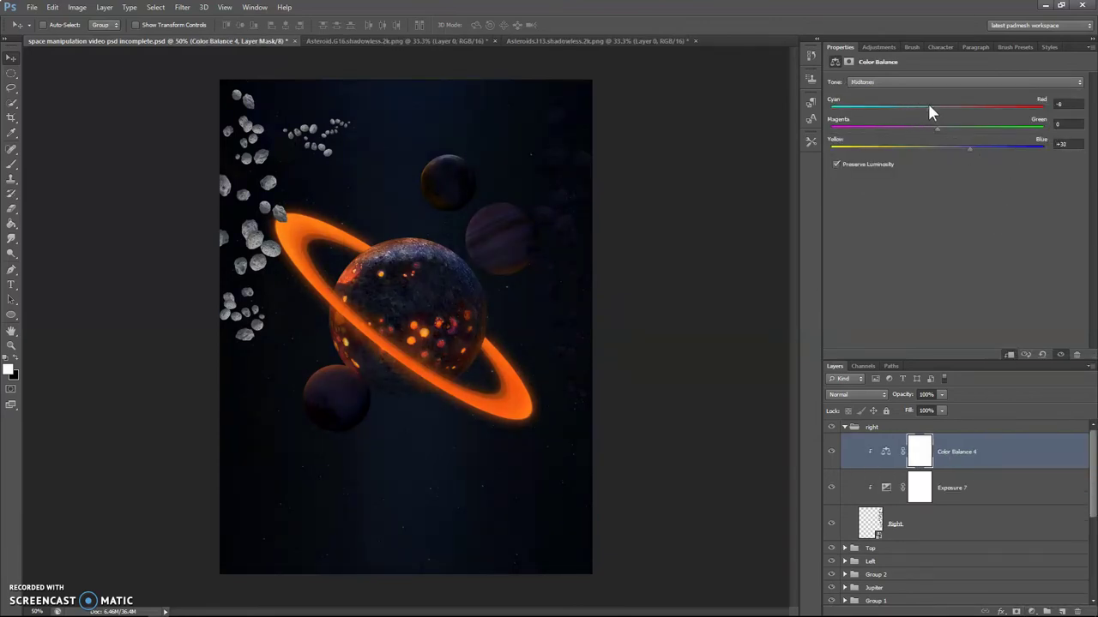
# Step: Copy both adjustments into the Top group and clip them to the top asteroids
pyautogui.keyDown('shift'); pyautogui.click(978, 482); pyautogui.keyUp('shift')
pyautogui.scroll(-1, 982, 476)
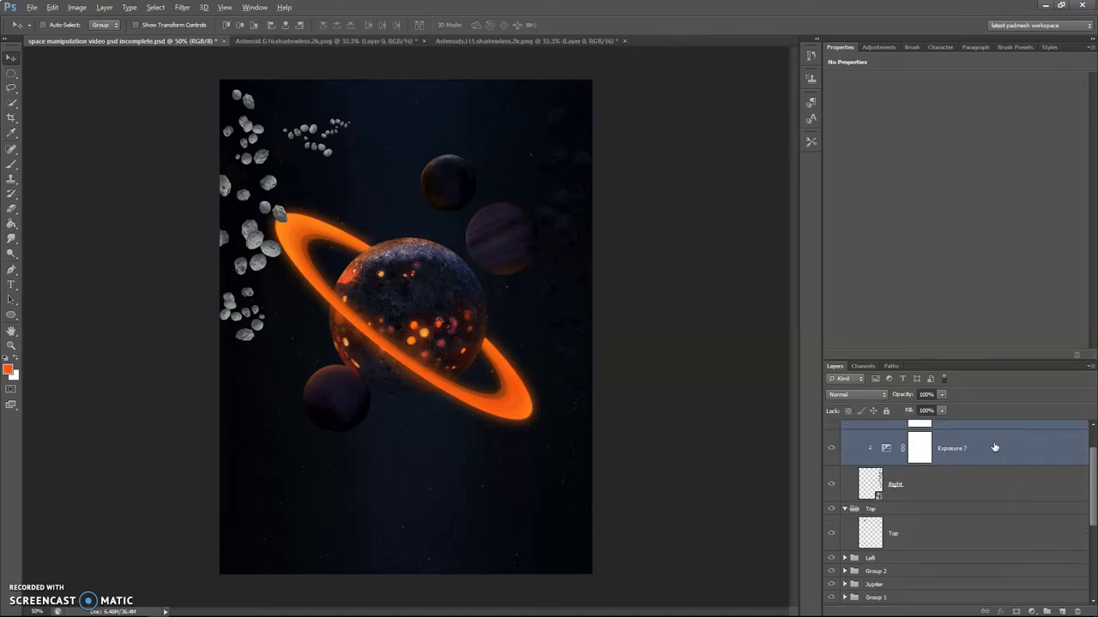
pyautogui.moveTo(992, 450); pyautogui.dragTo(990, 509)
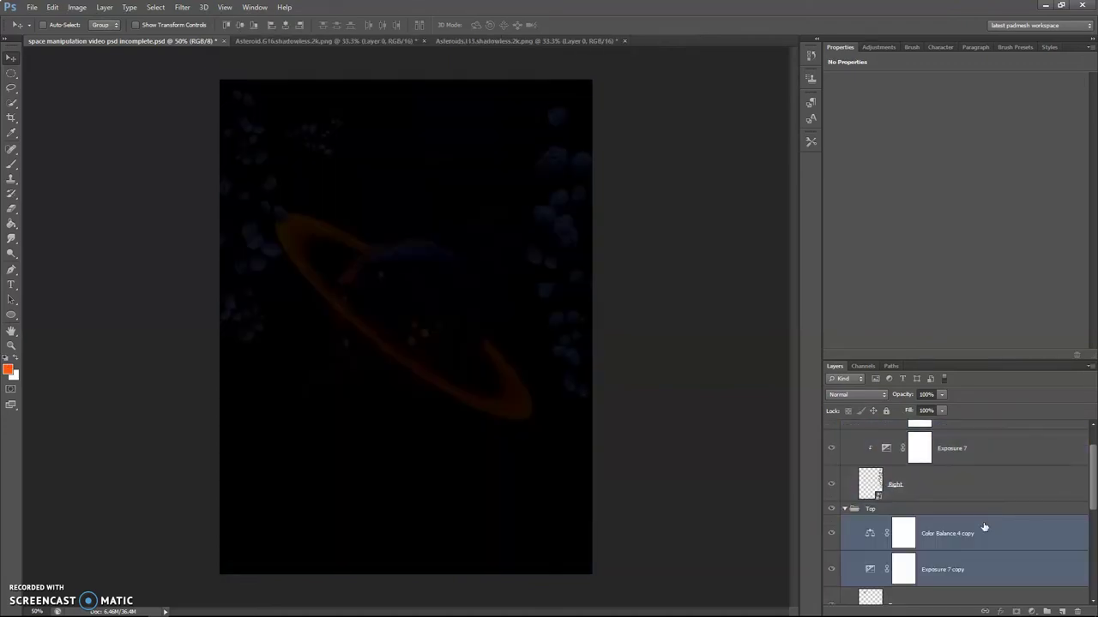
pyautogui.click(935, 557)
pyautogui.click(1010, 355)
pyautogui.click(956, 532)
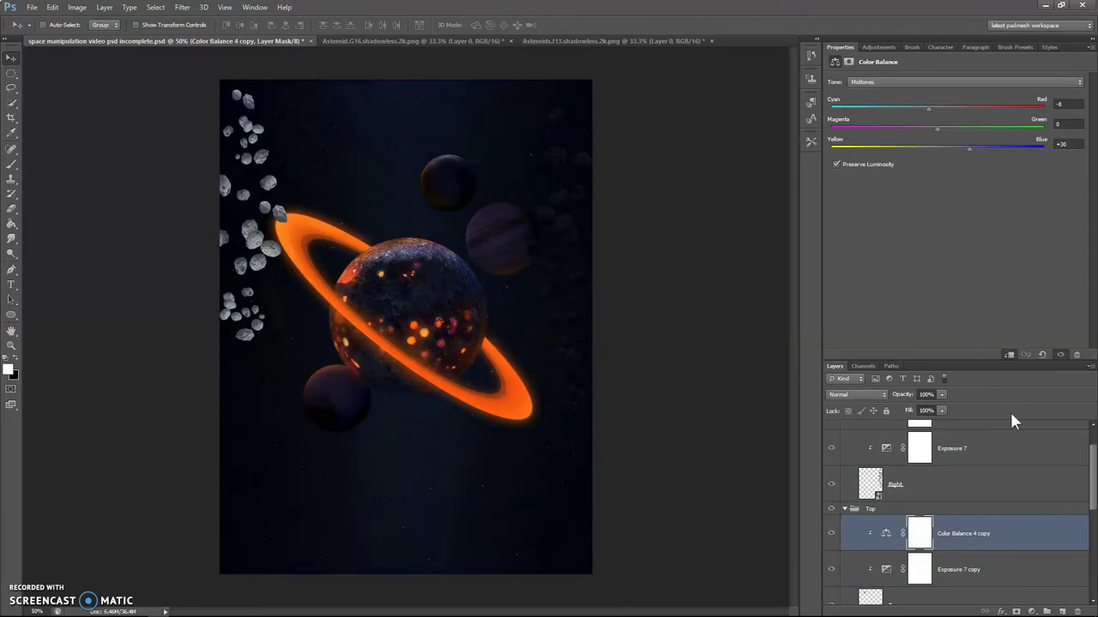
# Step: Copy both adjustments into the Left group and clip them to the left asteroids
pyautogui.scroll(-1, 1031, 453)
pyautogui.click(886, 530)
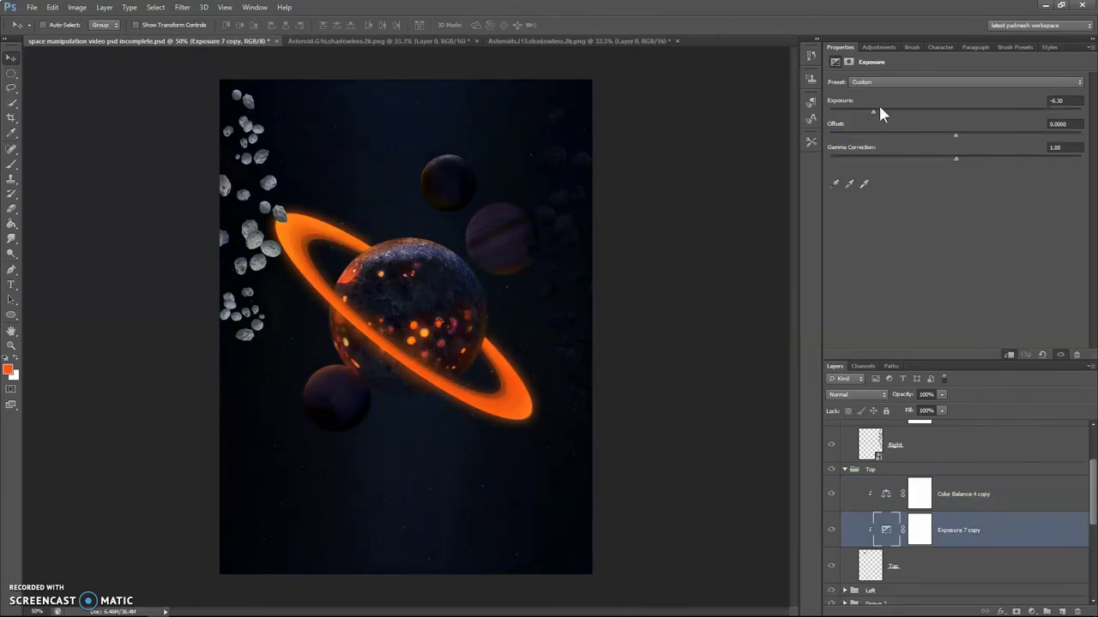
pyautogui.scroll(-1, 891, 522)
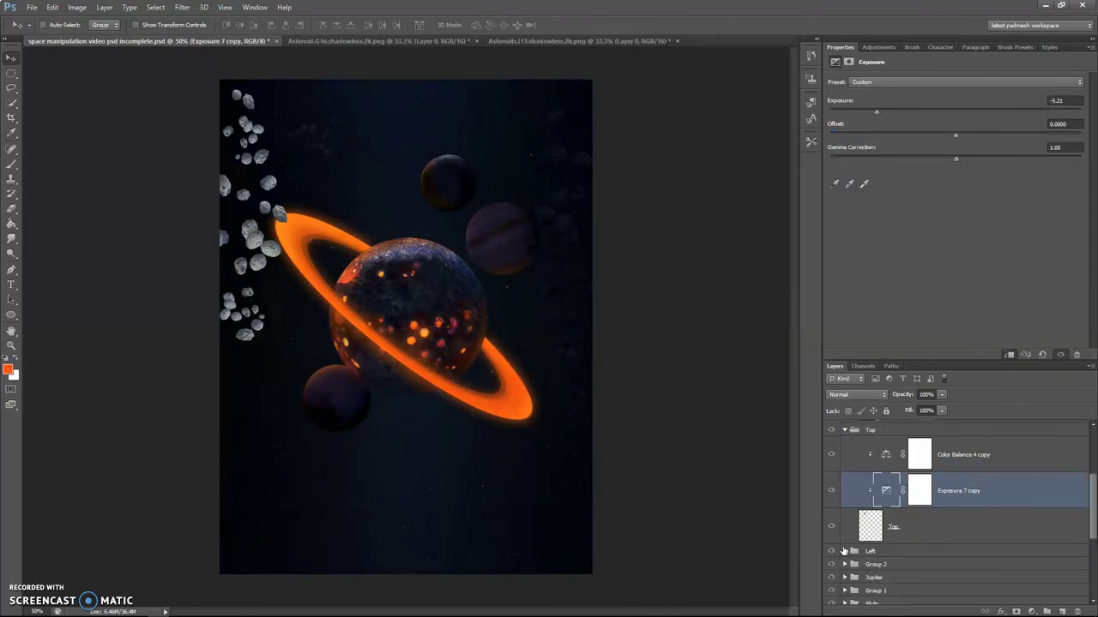
pyautogui.keyDown('shift'); pyautogui.click(992, 459); pyautogui.keyUp('shift')
pyautogui.moveTo(989, 472); pyautogui.dragTo(988, 542)
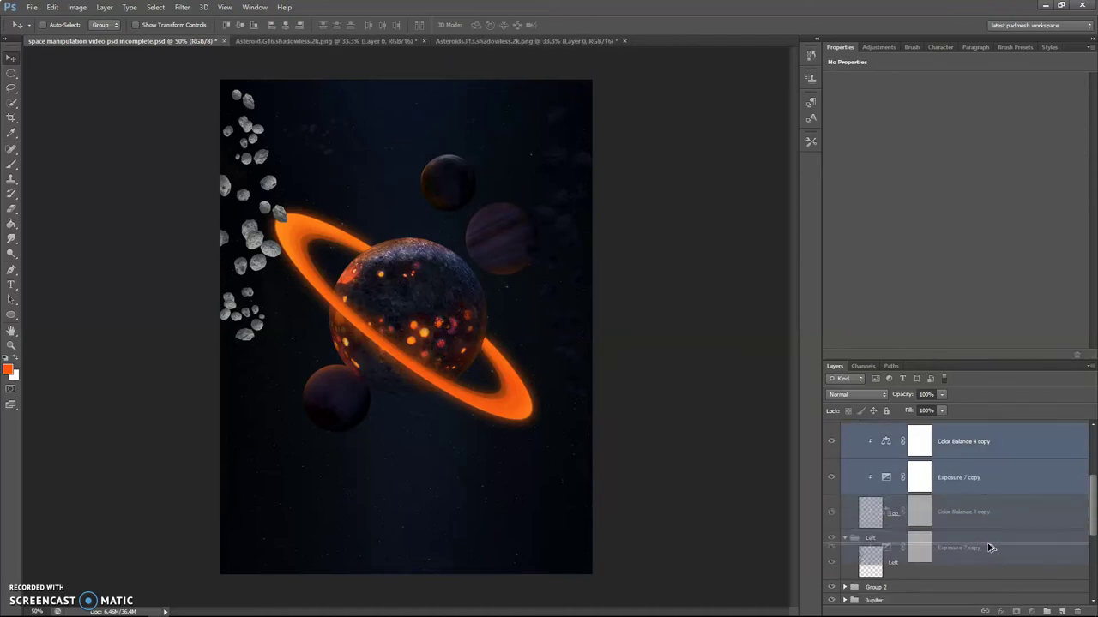
pyautogui.scroll(-1, 988, 526)
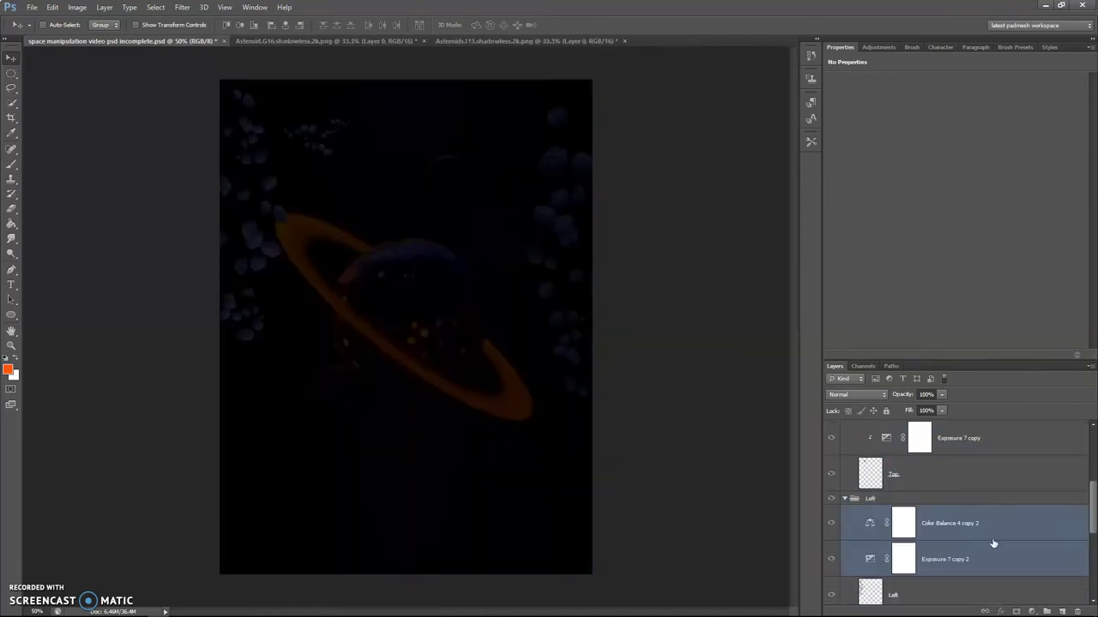
pyautogui.click(991, 532)
pyautogui.hotkey('alt', '[')
pyautogui.hotkey('ctrl', 'alt', 'g')
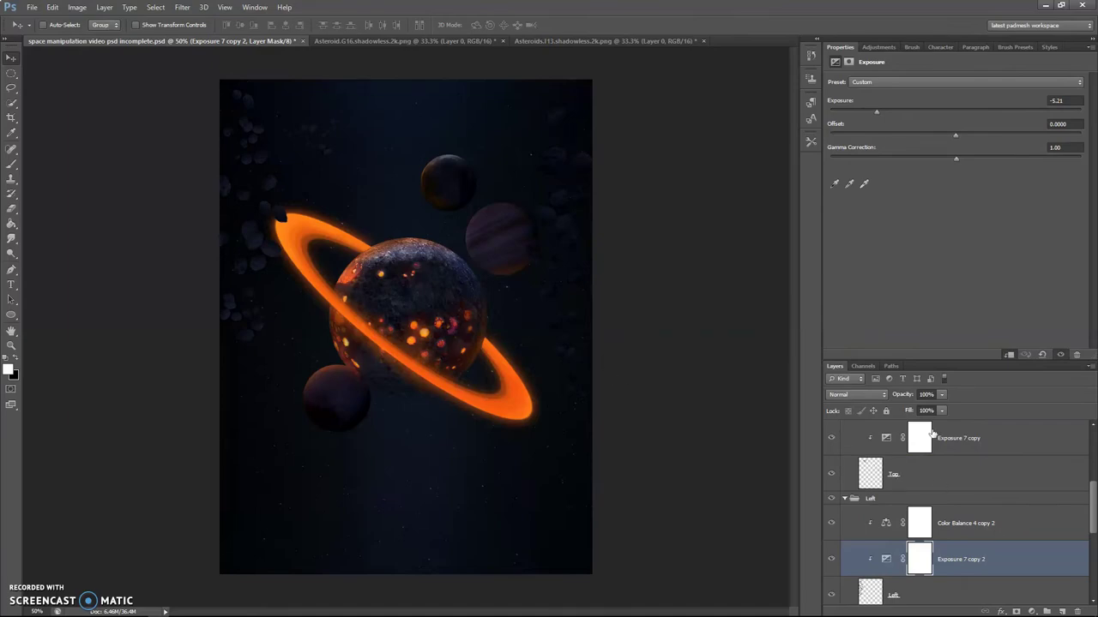
pyautogui.scroll(5, 960, 515)
pyautogui.click(919, 487)
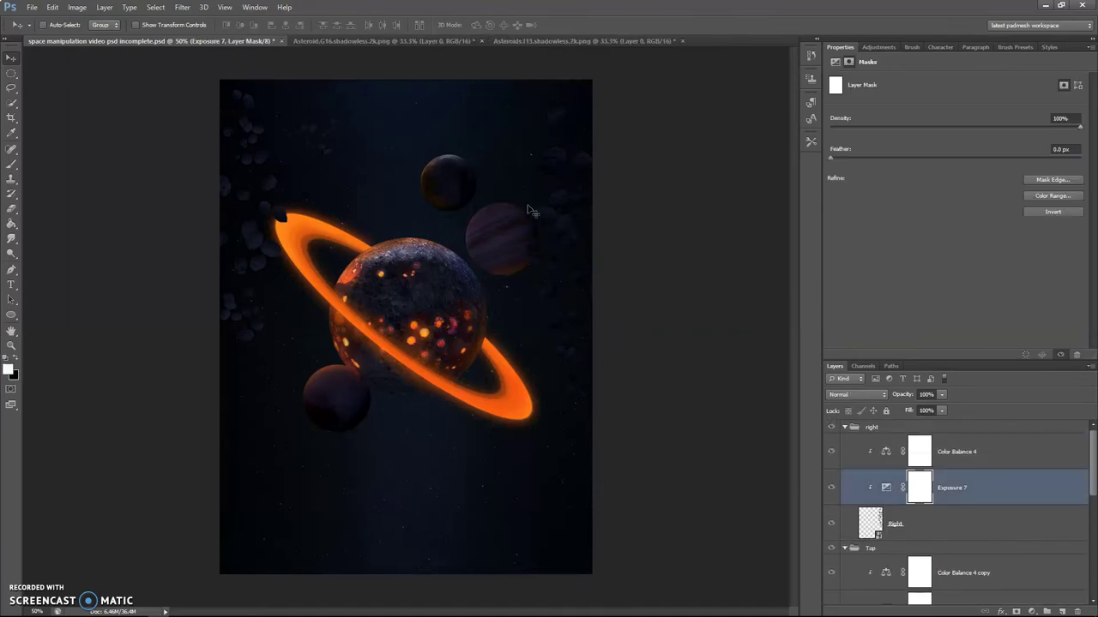
# Step: Pick a smaller brush and duplicate the right asteroids' Exposure 7 adjustment
pyautogui.hotkey('ctrl', '+')
pyautogui.hotkey('ctrl', '+')
pyautogui.hotkey('ctrl', '+')
pyautogui.scroll(5, 522, 203)
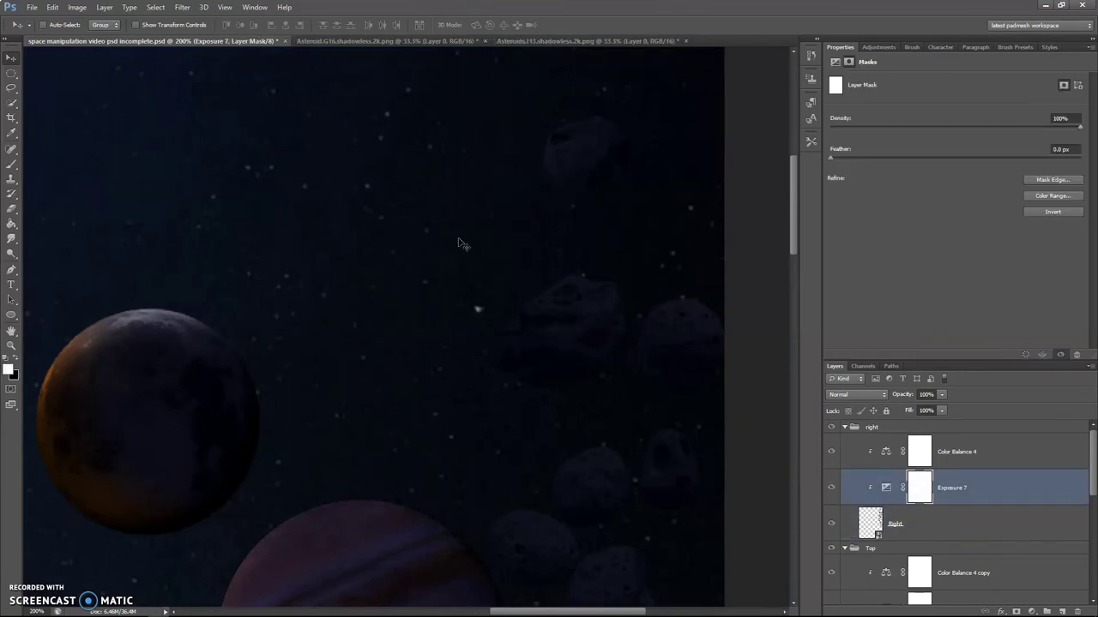
pyautogui.press('b')
pyautogui.press('[')
pyautogui.press('[')
pyautogui.press('[')
pyautogui.scroll(-2, 375, 326)
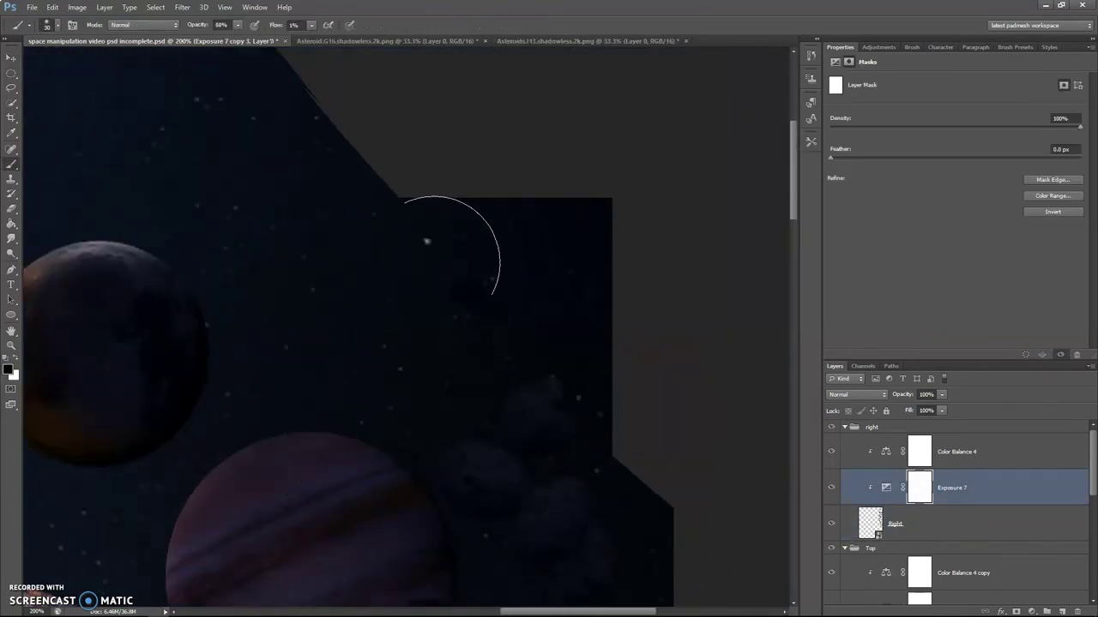
pyautogui.hotkey('ctrl', 'j')
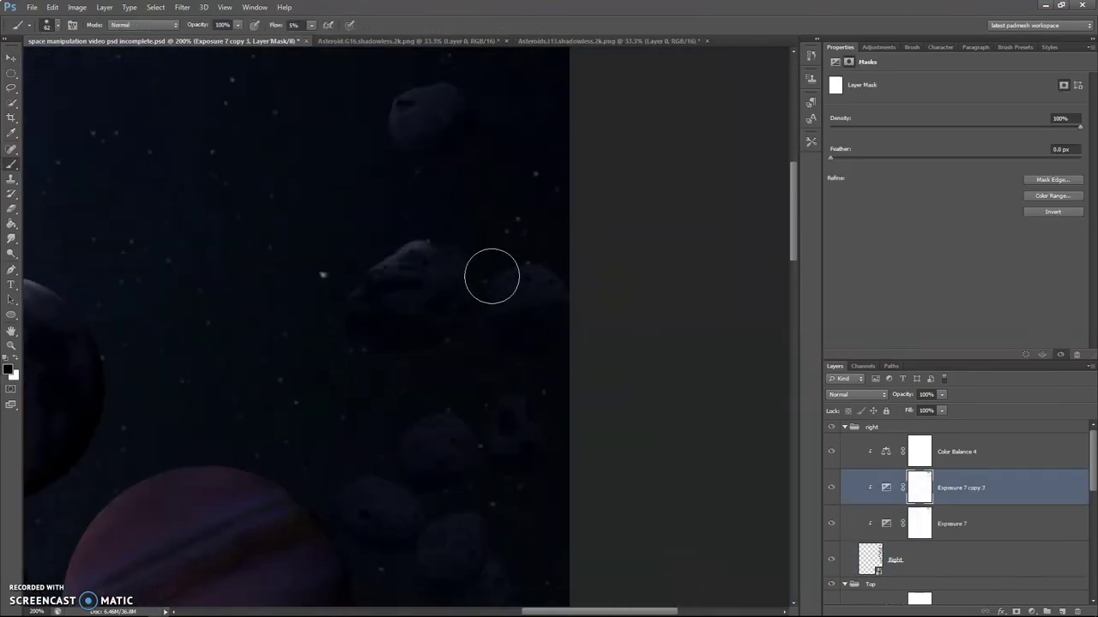
pyautogui.moveTo(559, 456); pyautogui.dragTo(610, 340)
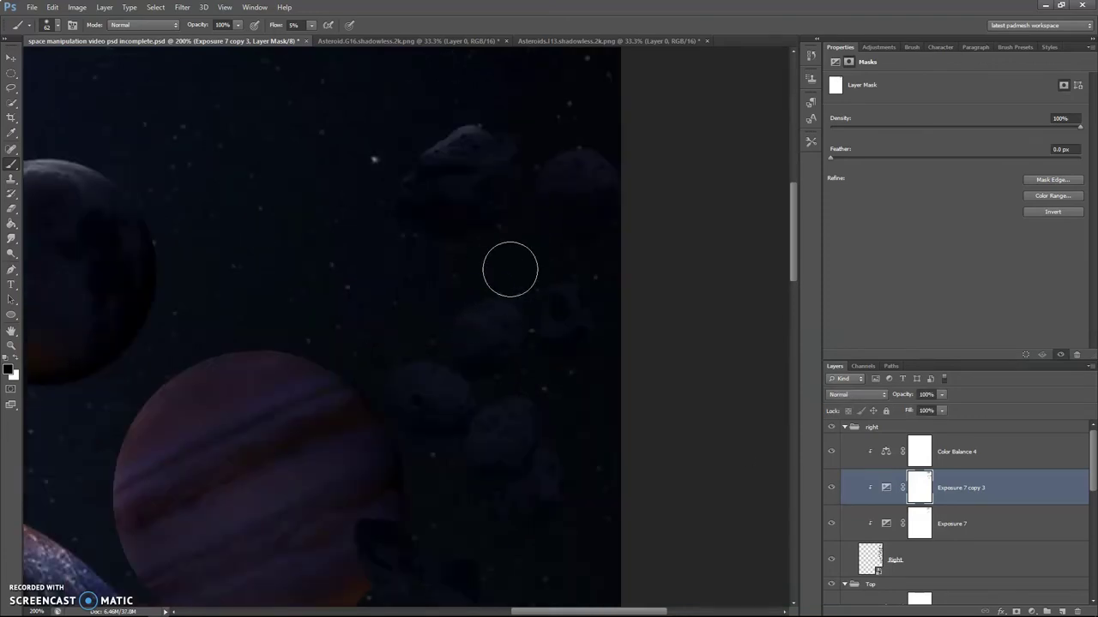
pyautogui.moveTo(489, 275); pyautogui.dragTo(551, 215)
pyautogui.click(282, 25)
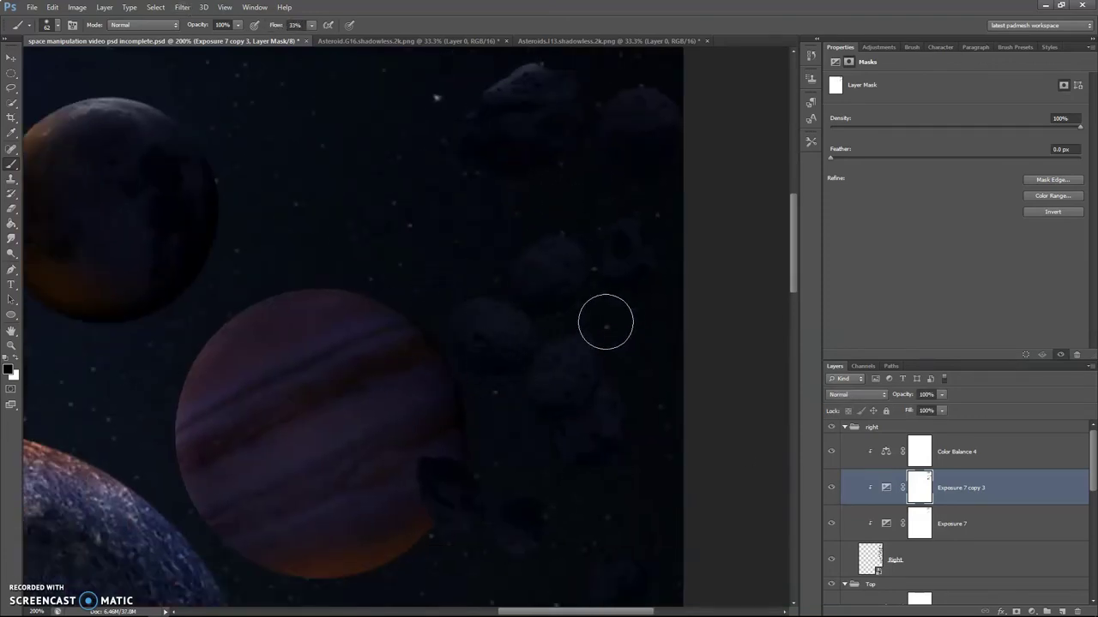
pyautogui.moveTo(612, 323); pyautogui.dragTo(625, 117)
pyautogui.moveTo(538, 406); pyautogui.dragTo(546, 287)
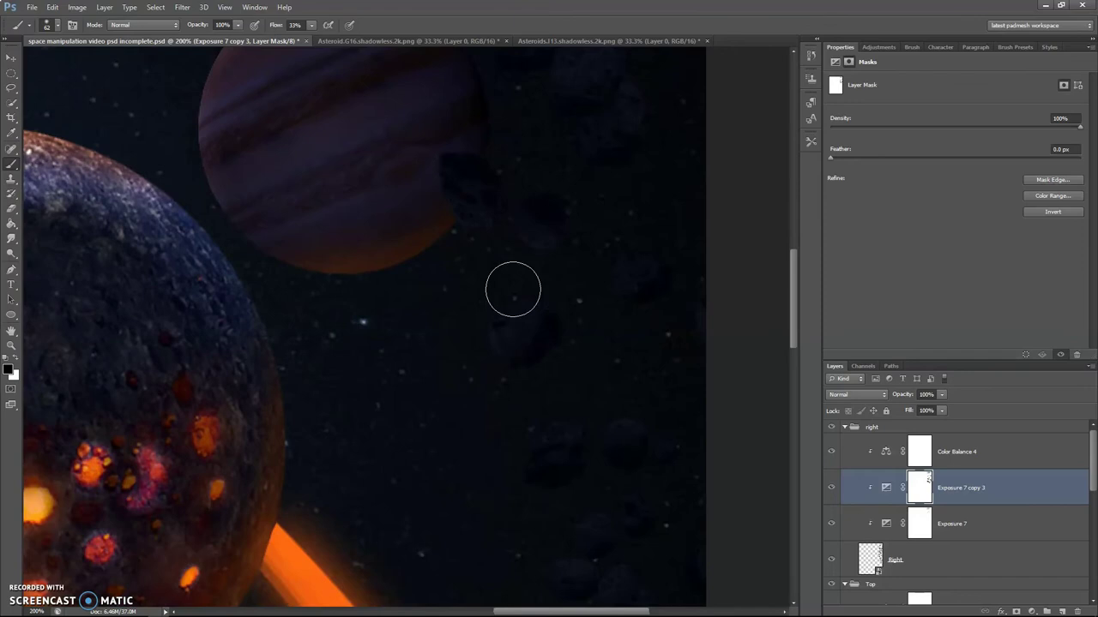
pyautogui.hotkey('ctrl', '-')
pyautogui.hotkey('ctrl', '-')
pyautogui.hotkey('ctrl', '-')
# Step: Delete the duplicate Exposure 7 copy 3 adjustment from the right group
pyautogui.click(886, 488)
pyautogui.press('Delete')
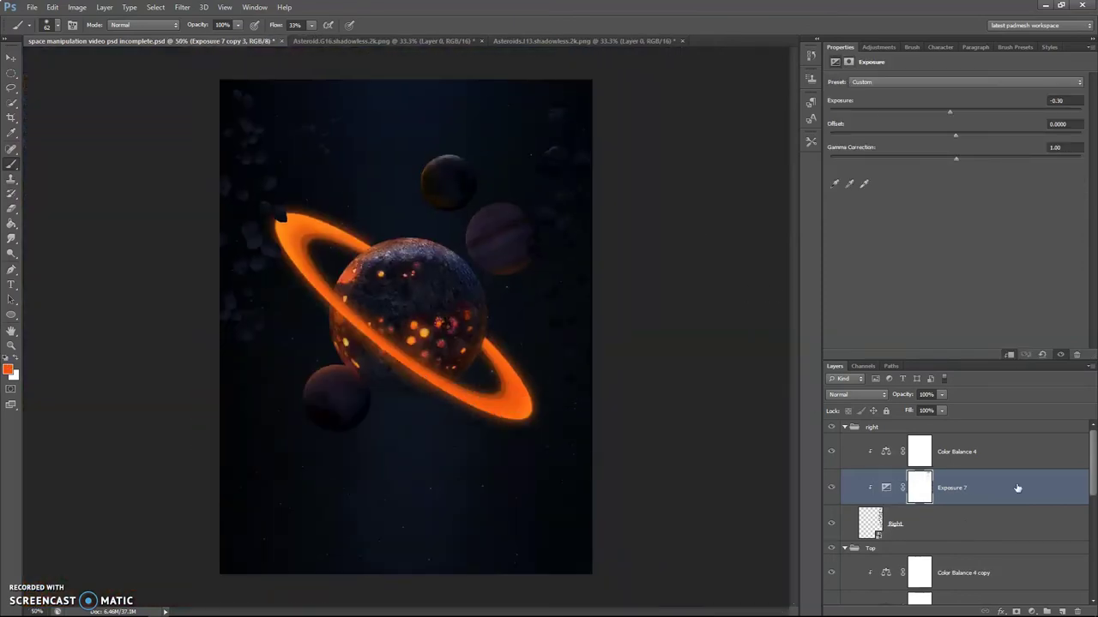
pyautogui.hotkey('ctrl', '+')
pyautogui.hotkey('ctrl', '+')
# Step: Softly paint the Exposure 7 mask over the right asteroids, then collapse the right group
pyautogui.click(919, 487)
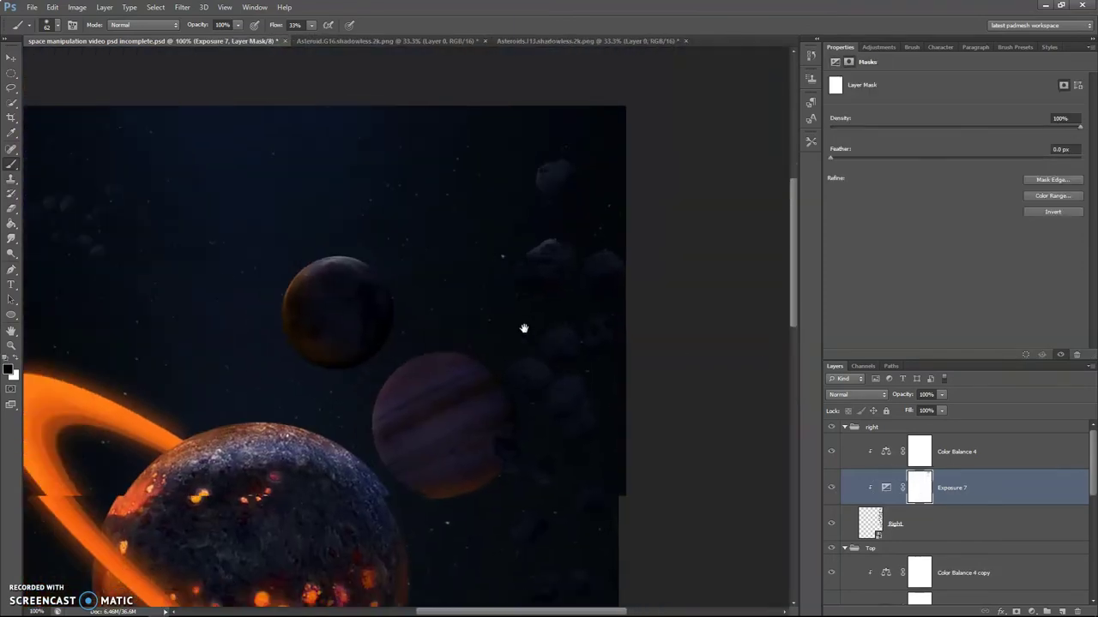
pyautogui.moveTo(407, 370); pyautogui.dragTo(473, 345)
pyautogui.hscroll(1, 515, 291)
pyautogui.scroll(2, 515, 257)
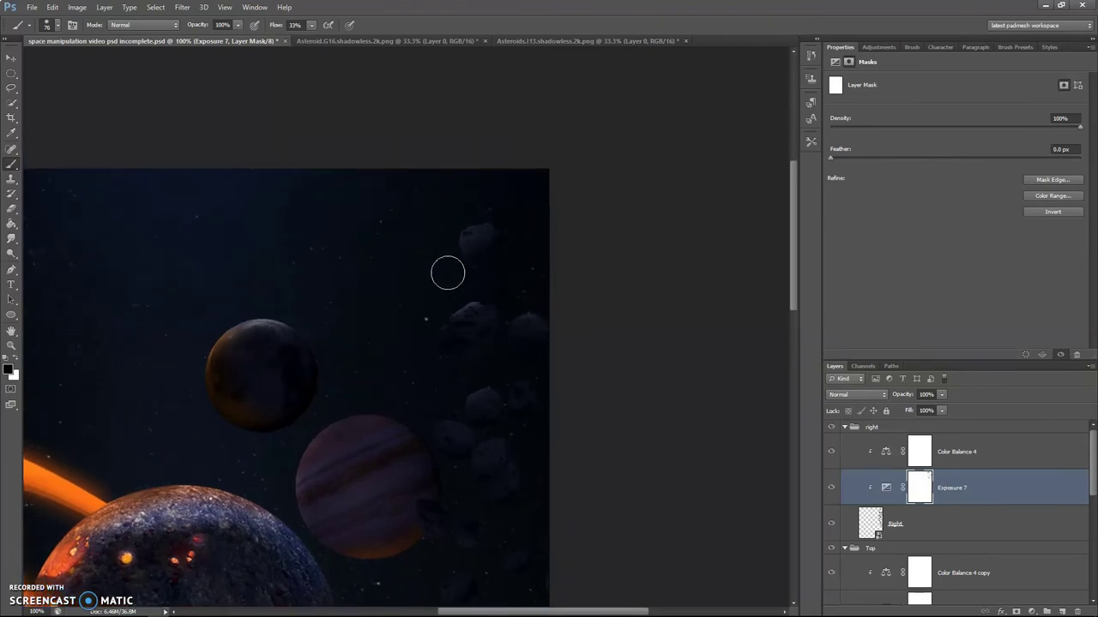
pyautogui.moveTo(454, 262); pyautogui.dragTo(457, 99)
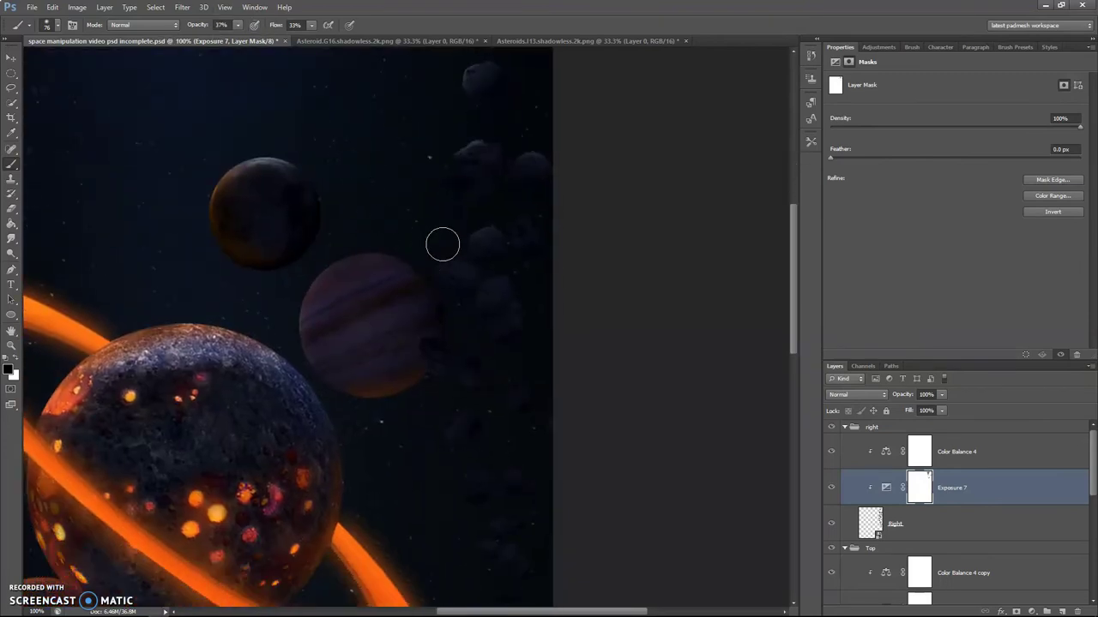
pyautogui.scroll(-2, 443, 244)
pyautogui.scroll(-2, 400, 267)
pyautogui.scroll(-2, 412, 248)
pyautogui.hscroll(1, 429, 228)
pyautogui.scroll(-5, 403, 245)
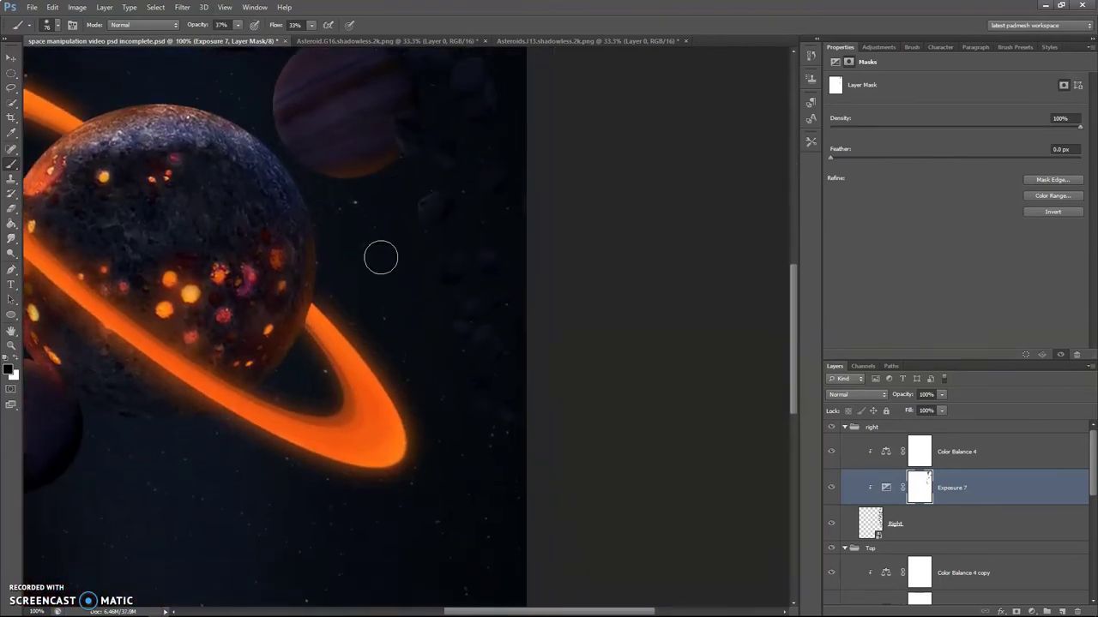
pyautogui.scroll(5, 381, 258)
pyautogui.hscroll(1, 455, 282)
pyautogui.scroll(-1, 406, 282)
pyautogui.scroll(3, 407, 283)
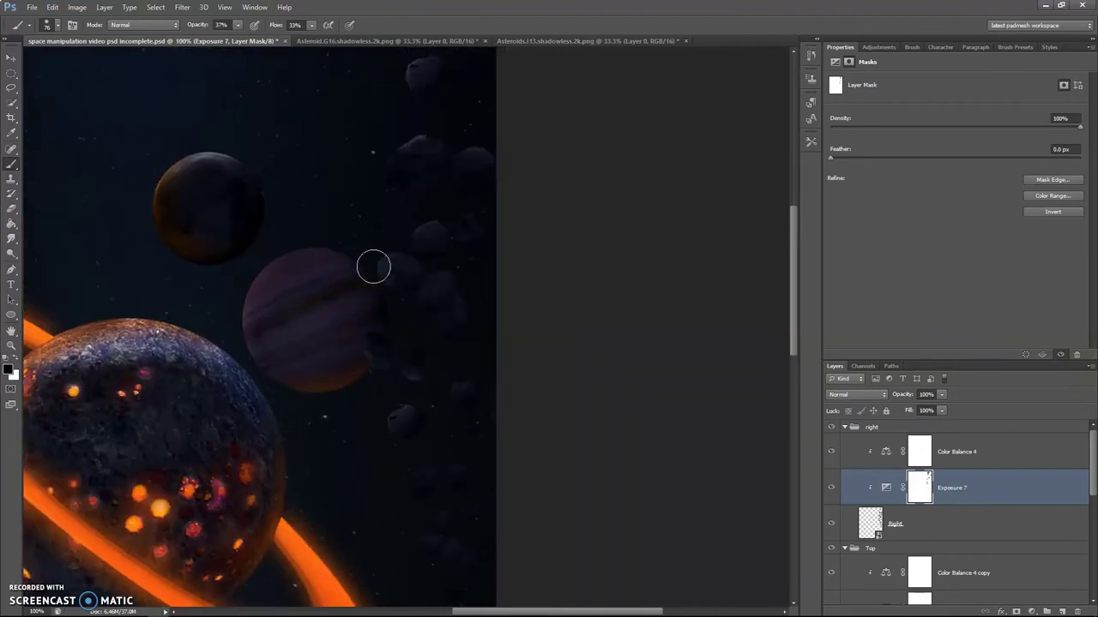
pyautogui.hotkey('ctrl', '-')
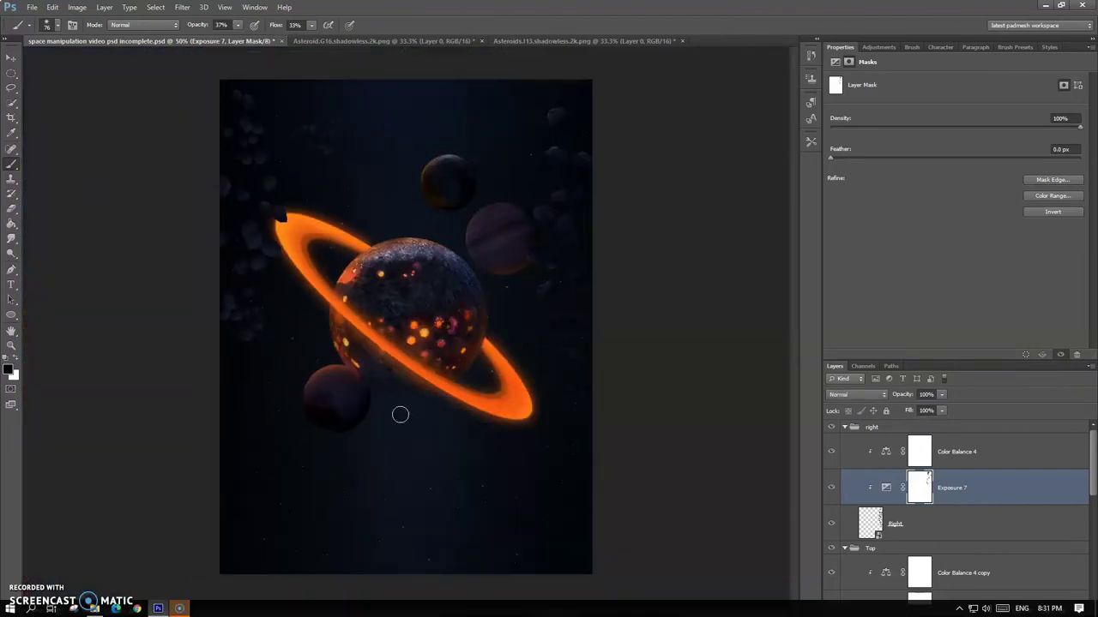
pyautogui.click(846, 427)
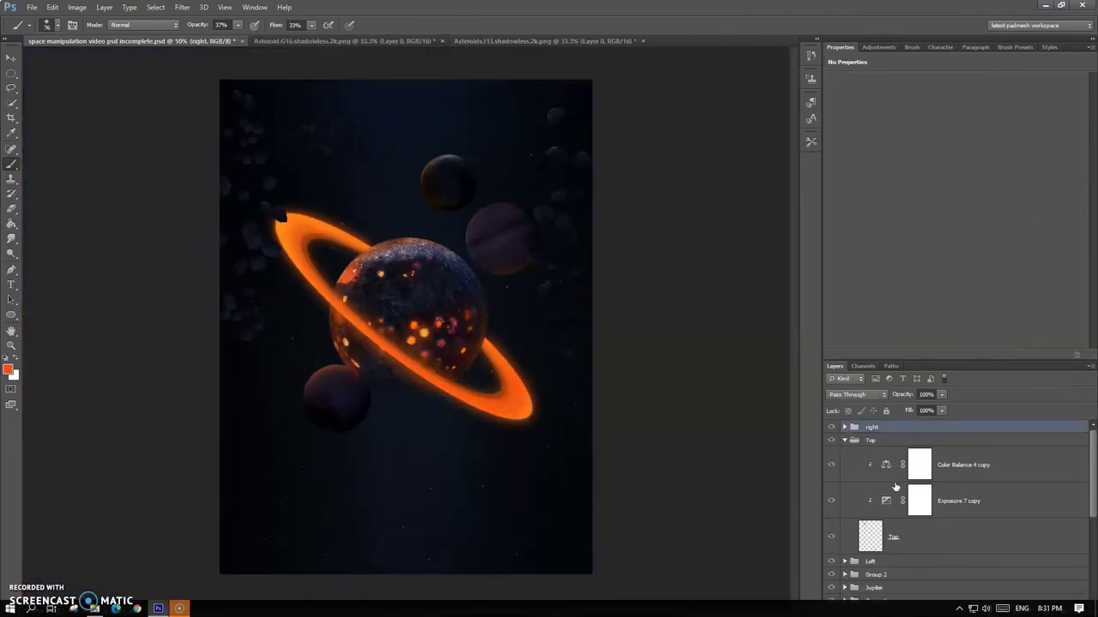
# Step: Expand the Left group and set Exposure 7 copy 2 to -6.12
pyautogui.scroll(-3, 922, 514)
pyautogui.click(845, 483)
pyautogui.click(918, 543)
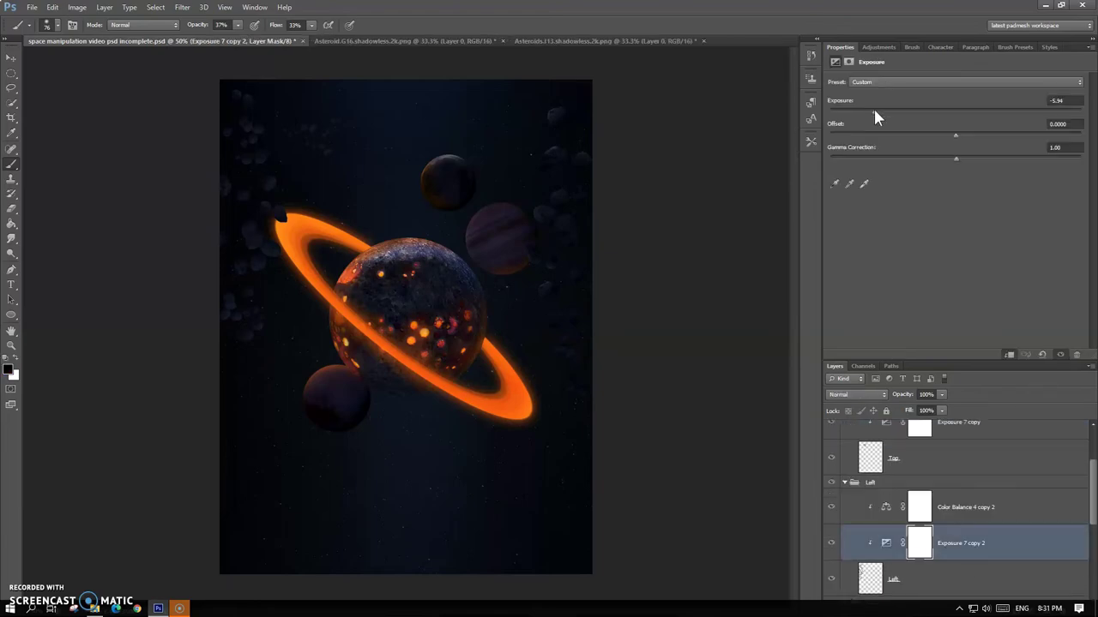
pyautogui.scroll(3, 265, 152)
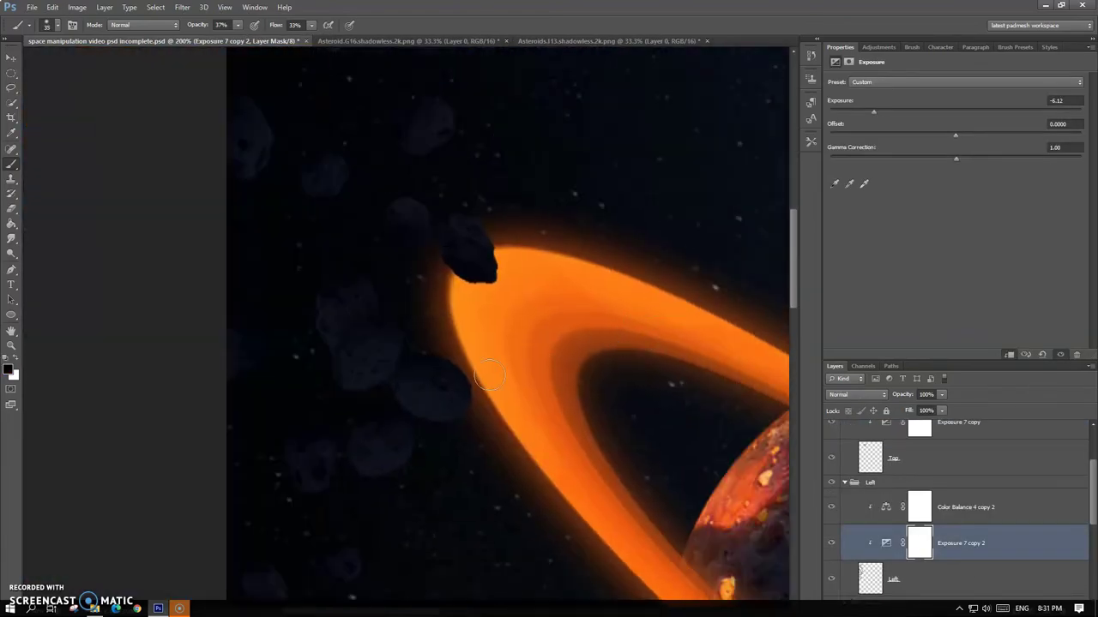
pyautogui.scroll(1, 490, 403)
pyautogui.scroll(2, 485, 304)
pyautogui.scroll(2, 489, 343)
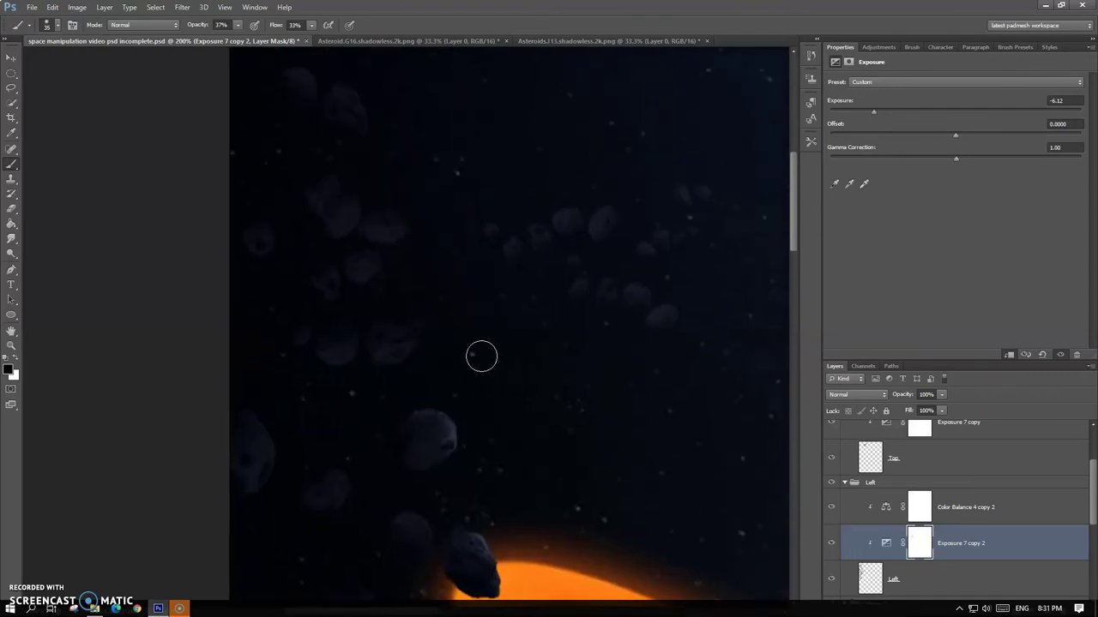
pyautogui.scroll(2, 443, 304)
# Step: Pan around the left asteroid cluster to inspect the stronger darkening
pyautogui.moveTo(412, 321); pyautogui.dragTo(435, 407)
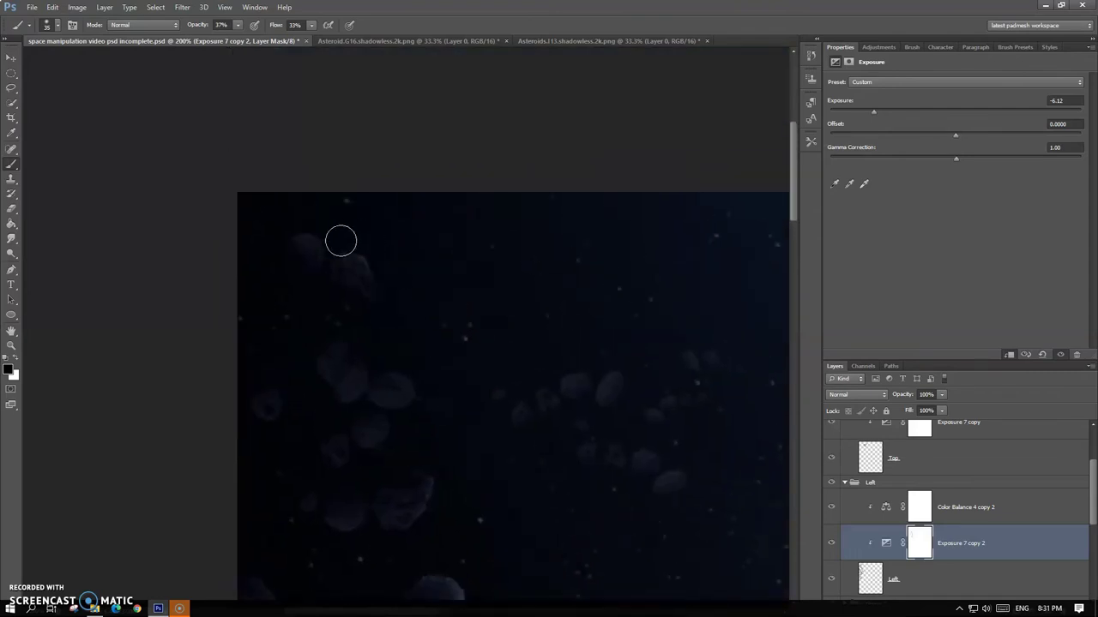
pyautogui.moveTo(351, 237); pyautogui.dragTo(398, 292)
pyautogui.scroll(-3, 311, 273)
pyautogui.scroll(-1, 318, 291)
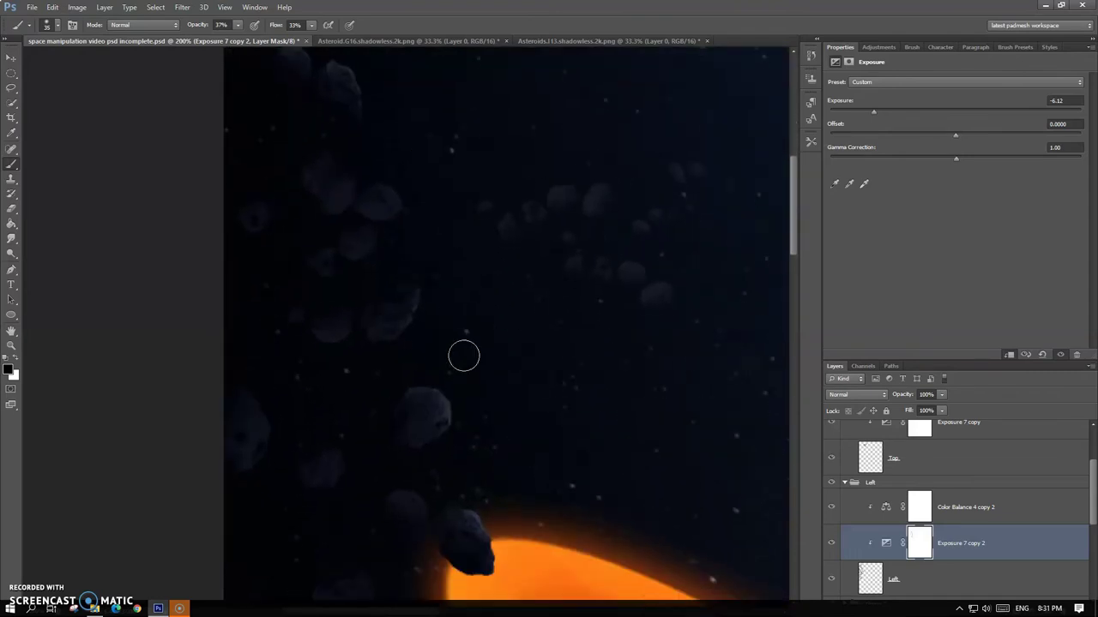
pyautogui.scroll(-1, 322, 308)
pyautogui.scroll(-1, 326, 338)
pyautogui.scroll(-2, 297, 306)
pyautogui.hscroll(1, 333, 287)
pyautogui.scroll(-1, 333, 286)
pyautogui.scroll(-2, 343, 360)
pyautogui.scroll(-1, 354, 433)
pyautogui.scroll(-1, 343, 420)
pyautogui.hscroll(1, 414, 420)
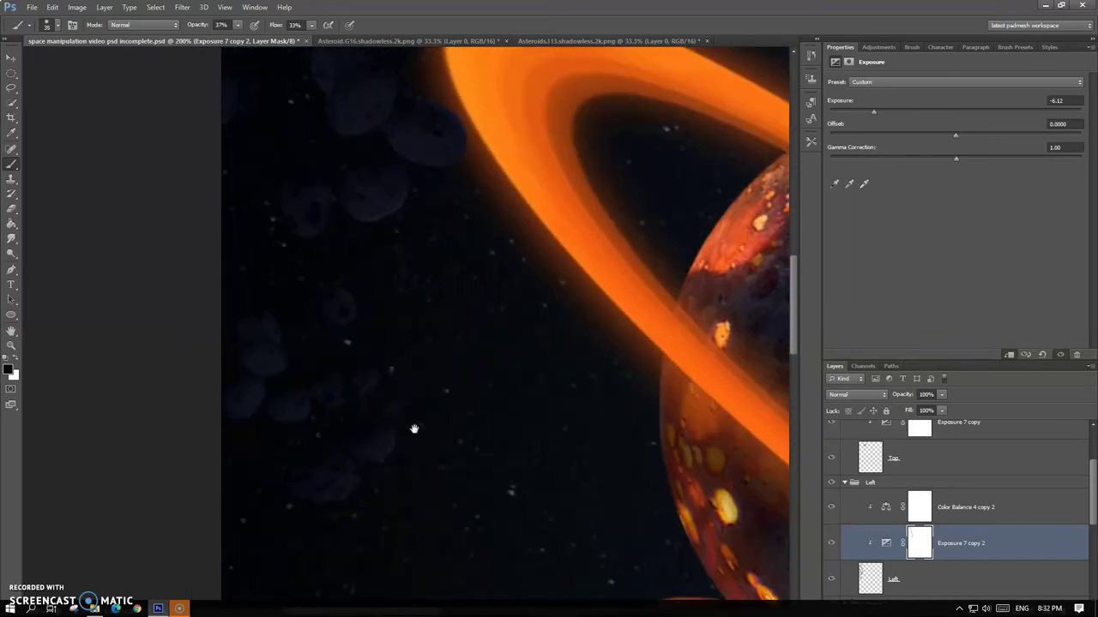
pyautogui.scroll(-1, 409, 426)
pyautogui.scroll(1, 387, 463)
pyautogui.scroll(3, 386, 463)
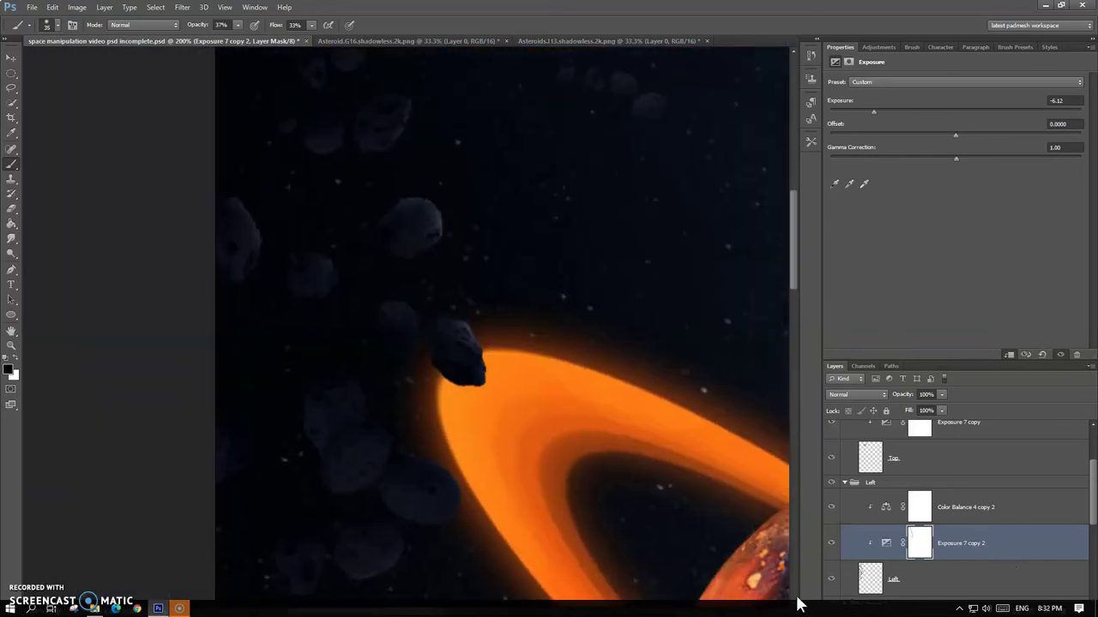
pyautogui.click(1032, 611)
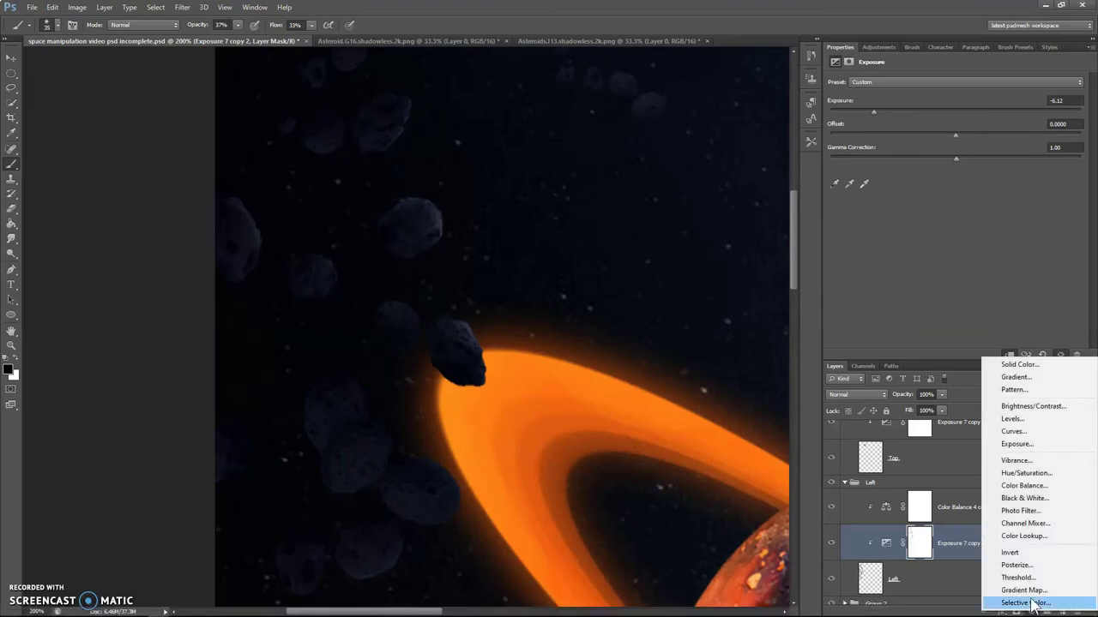
# Step: Add a colorized Hue/Saturation (Hue 25, Saturation 77, Lightness 15) with an inverted mask
pyautogui.click(1016, 478)
pyautogui.click(883, 186)
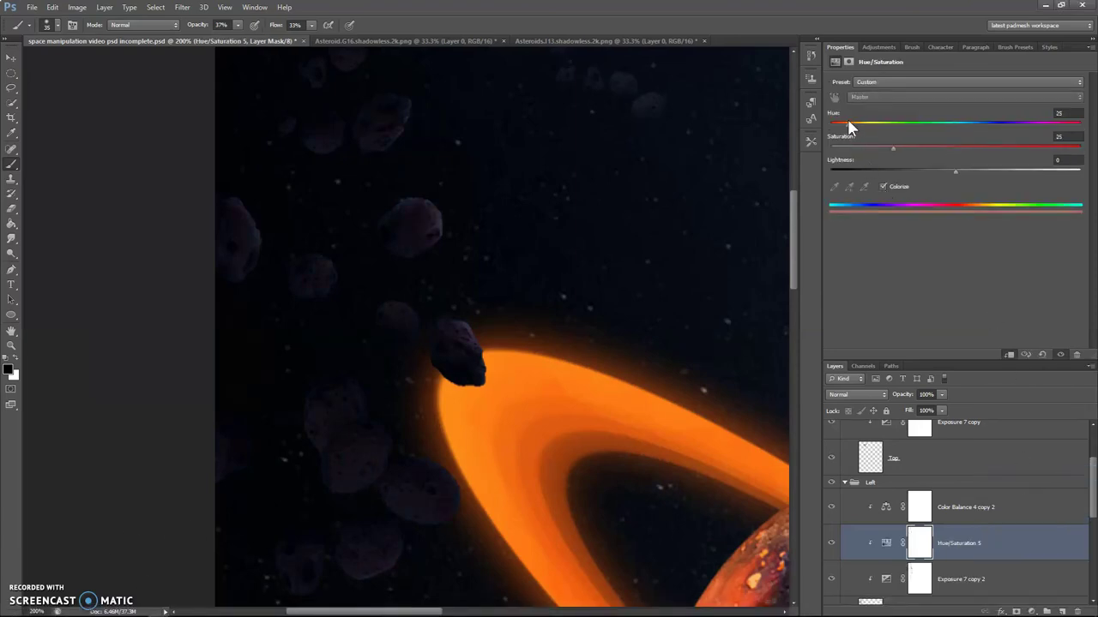
pyautogui.moveTo(847, 137); pyautogui.dragTo(862, 137)
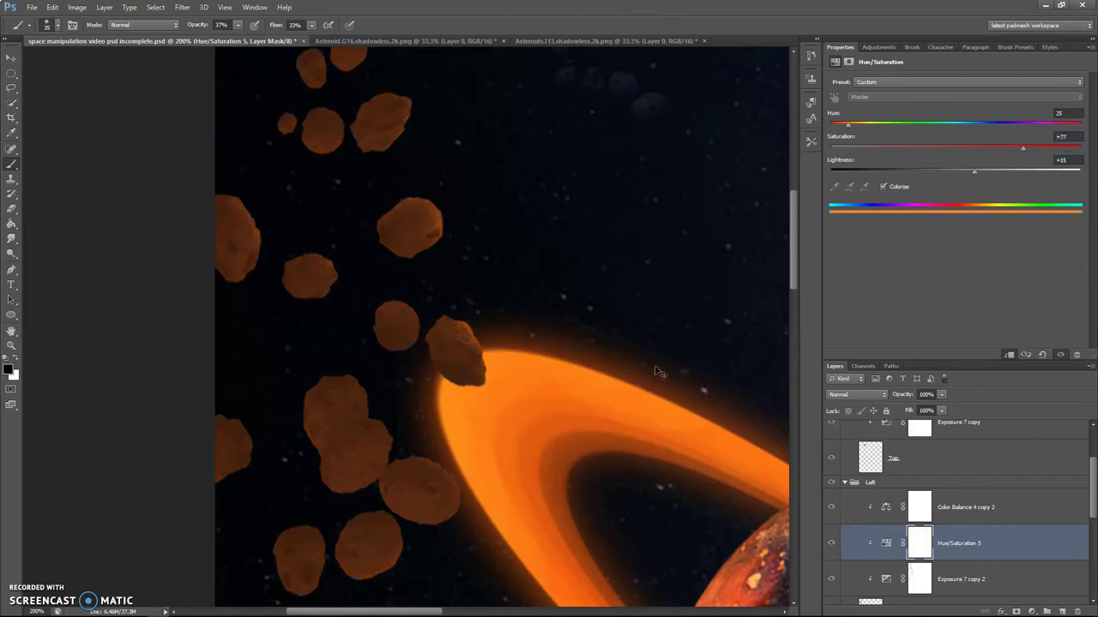
pyautogui.hotkey('ctrl', 'i')
# Step: Paint the tint back in on the left asteroids near the ring's tip
pyautogui.moveTo(474, 375); pyautogui.dragTo(474, 358)
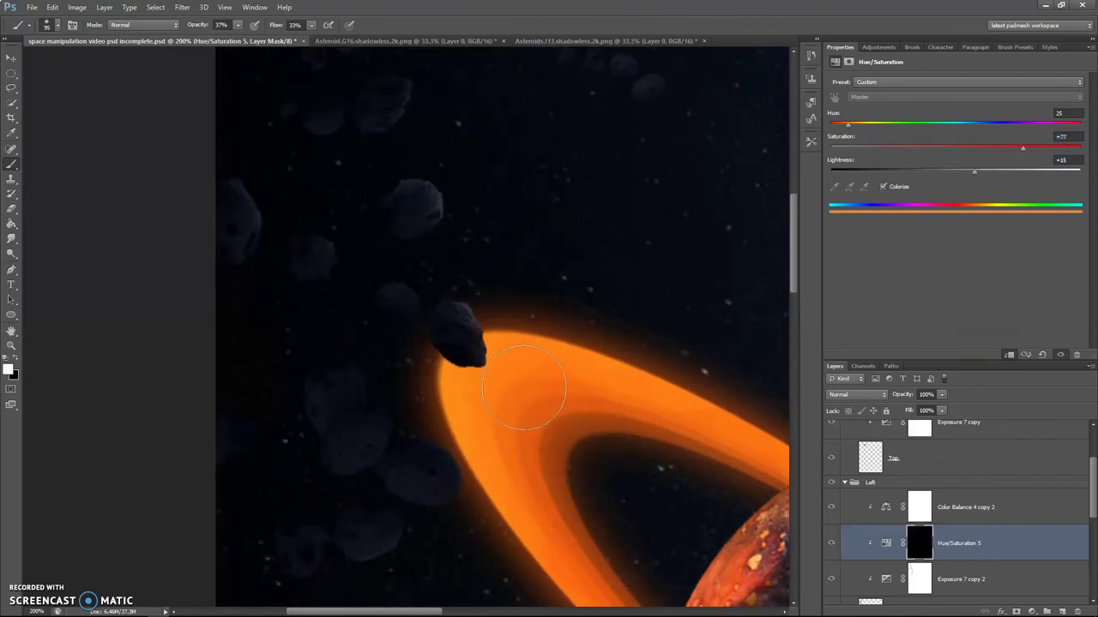
pyautogui.moveTo(525, 286); pyautogui.dragTo(549, 397)
pyautogui.click(221, 26)
pyautogui.moveTo(511, 326); pyautogui.dragTo(521, 246)
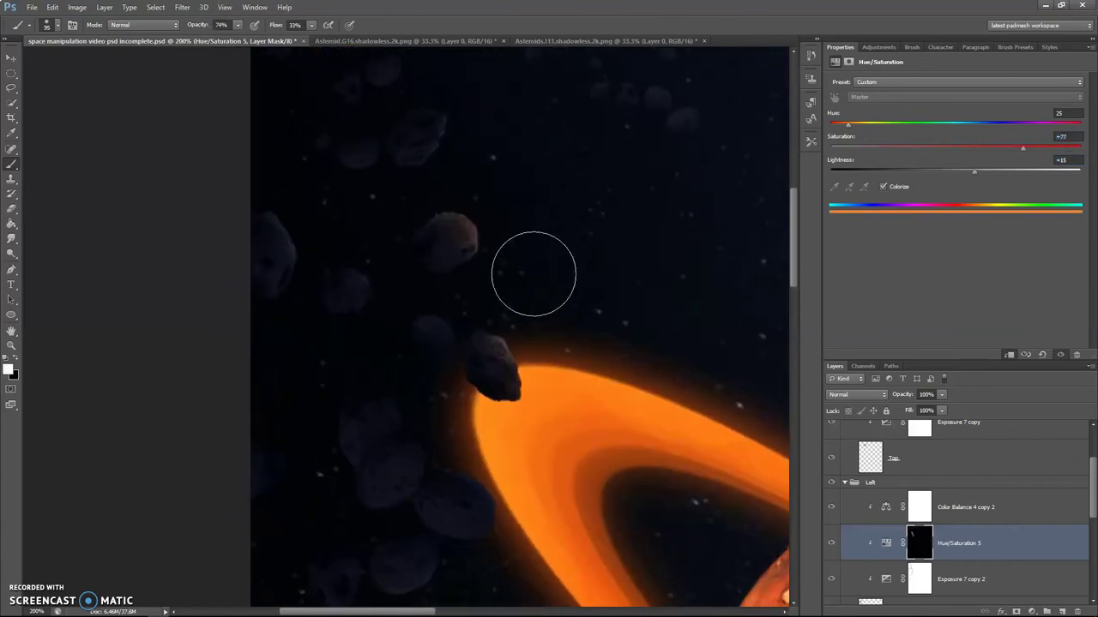
pyautogui.scroll(-3, 478, 354)
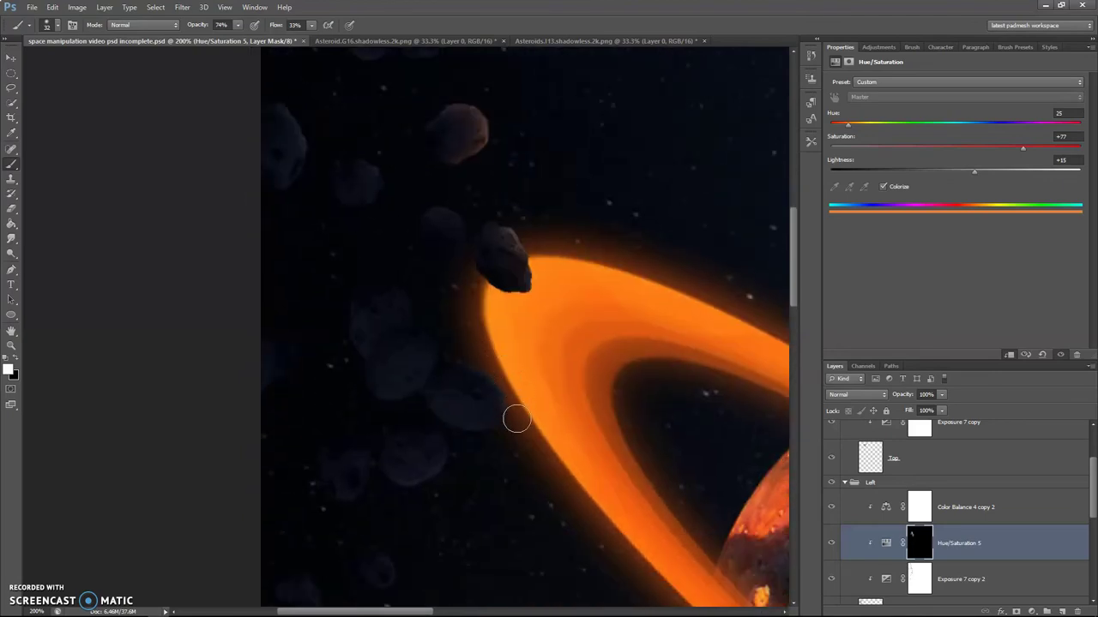
pyautogui.scroll(-3, 549, 429)
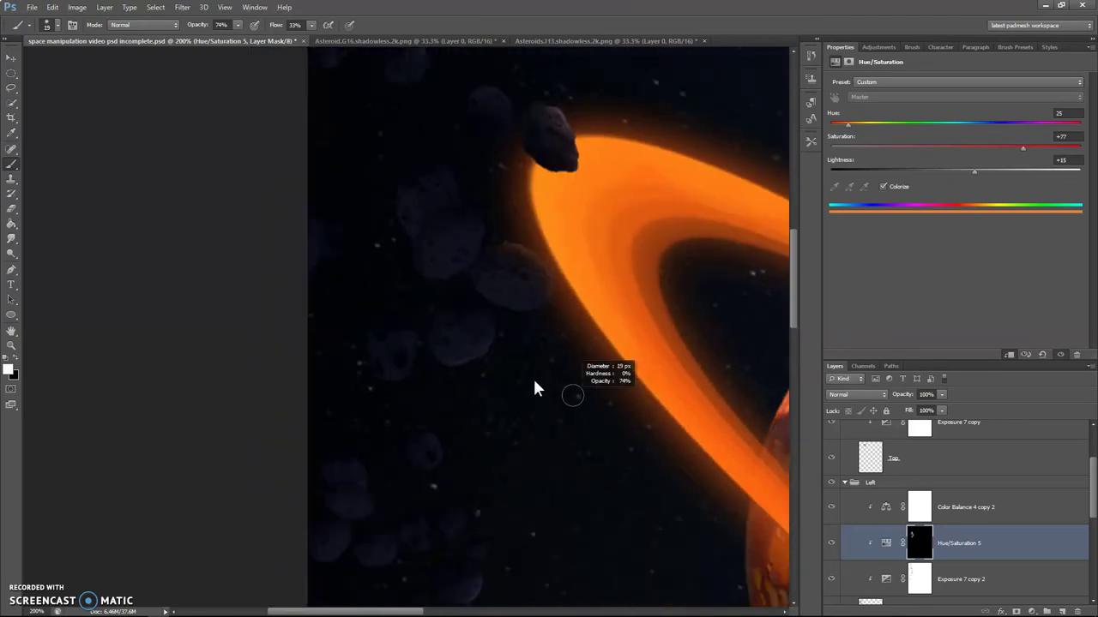
pyautogui.scroll(3, 500, 333)
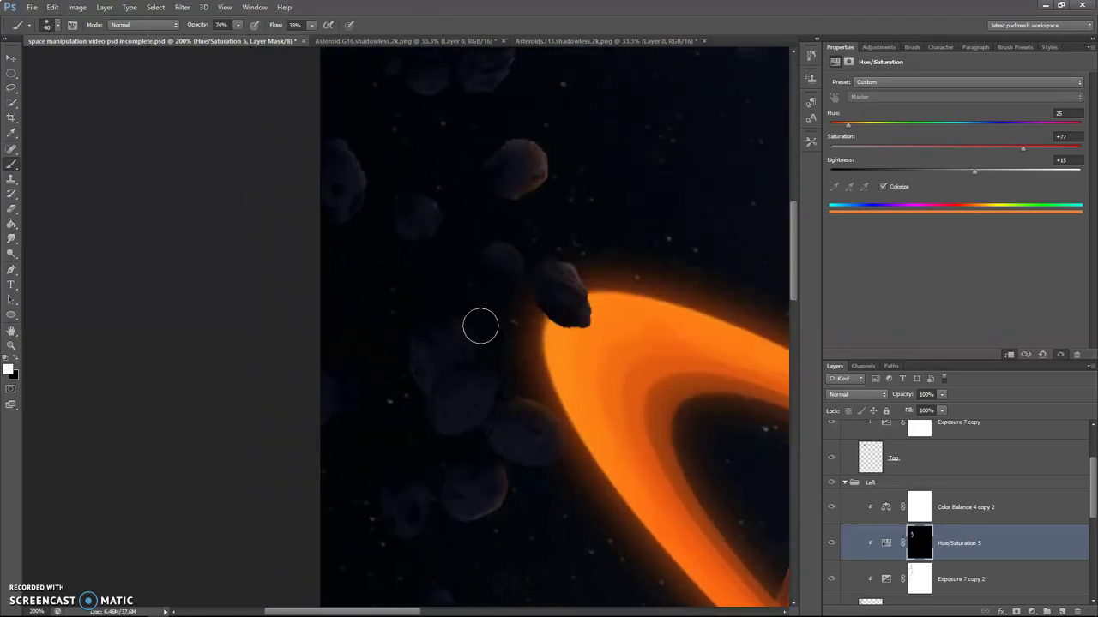
pyautogui.scroll(-1, 477, 292)
pyautogui.scroll(-2, 476, 296)
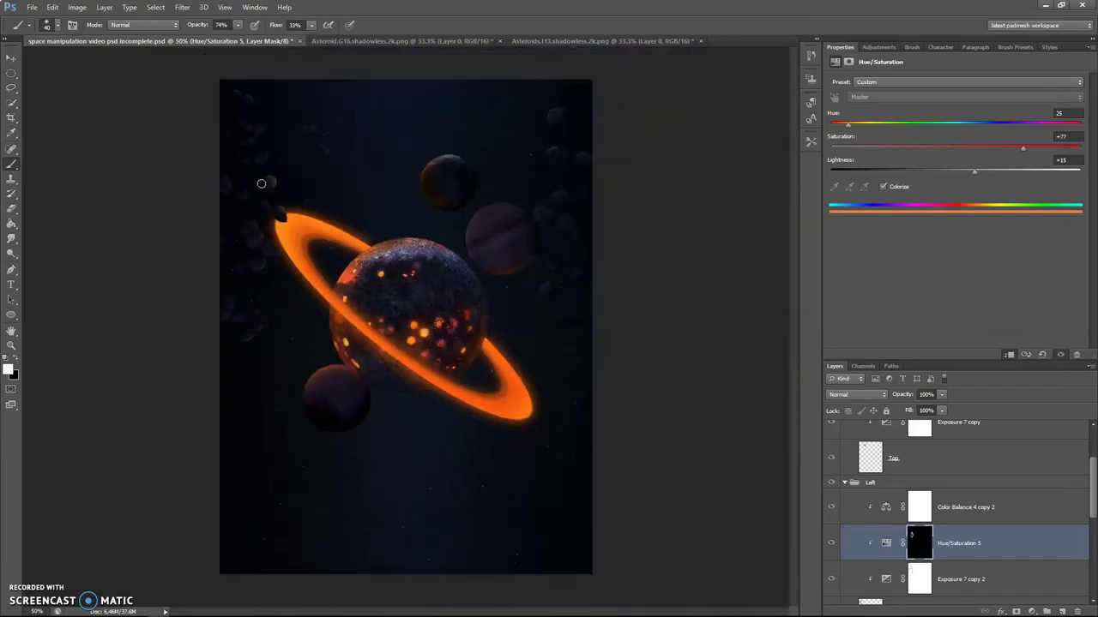
# Step: Set the Hue/Saturation 5 layer opacity to 82% and check the area around the ring
pyautogui.click(885, 543)
pyautogui.click(894, 396)
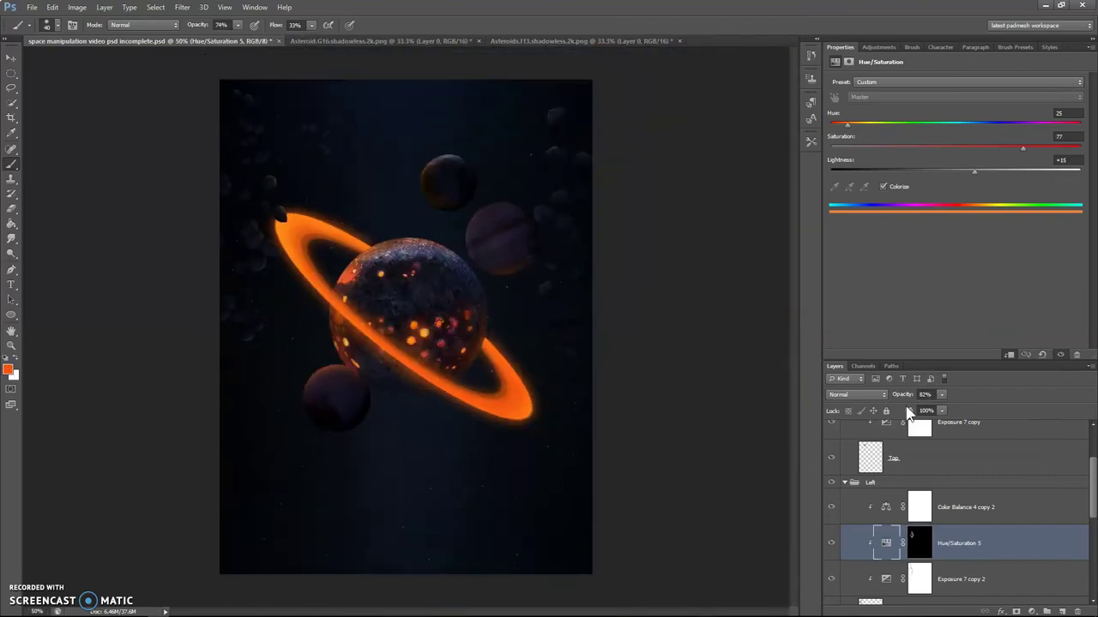
pyautogui.scroll(5, 363, 246)
pyautogui.hotkey('ctrl', '\\')
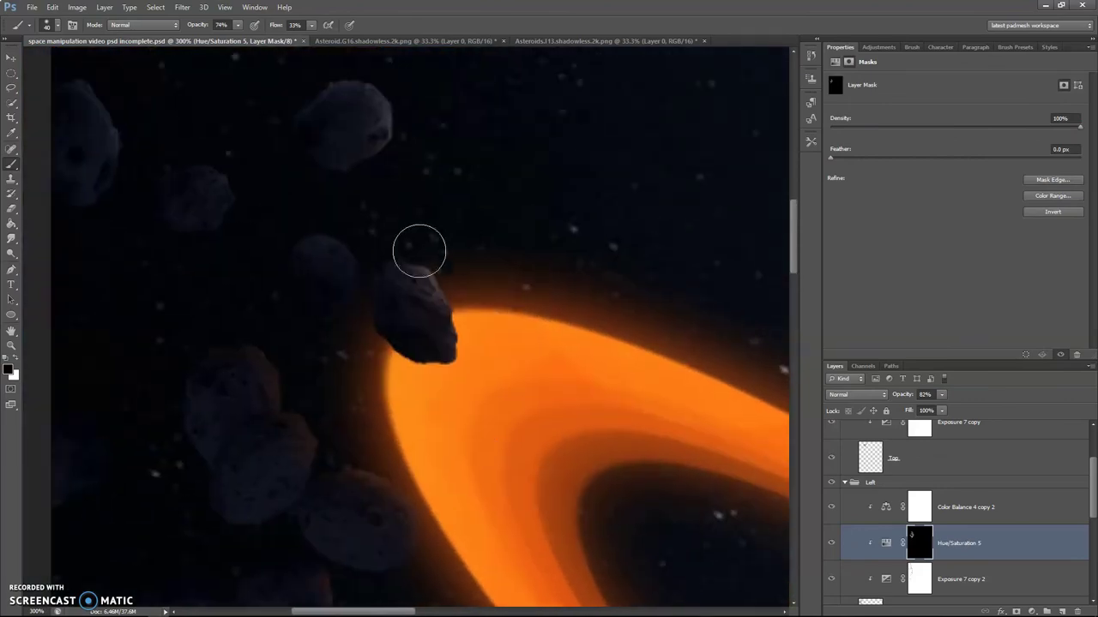
pyautogui.moveTo(446, 401); pyautogui.dragTo(481, 215)
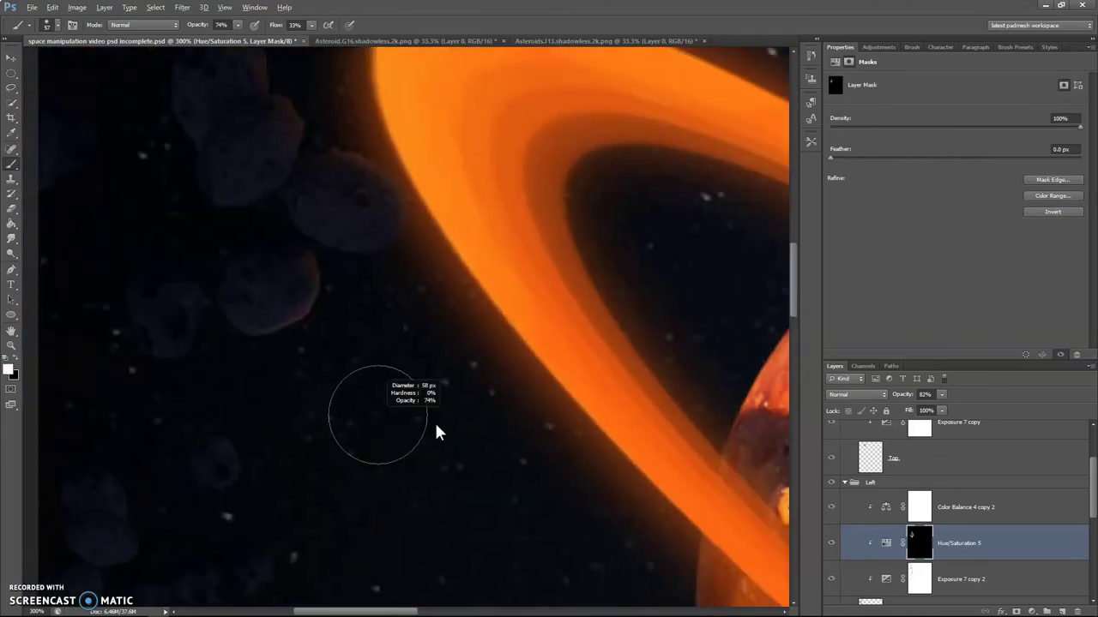
pyautogui.moveTo(372, 409); pyautogui.dragTo(403, 283)
pyautogui.moveTo(519, 548); pyautogui.dragTo(507, 463)
pyautogui.click(886, 543)
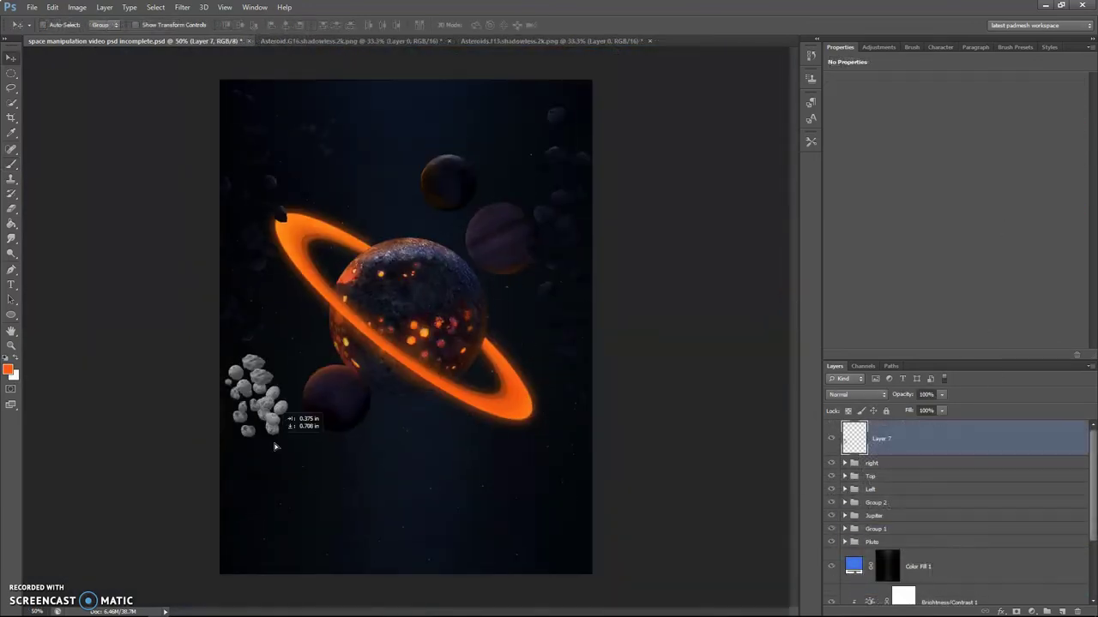
# Step: Duplicate the asteroid cluster downward, rotate it about 20°, and group both as 'Left bottom'
pyautogui.moveTo(251, 390); pyautogui.dragTo(261, 468)
pyautogui.hotkey('ctrl', 't')
pyautogui.moveTo(296, 514); pyautogui.dragTo(279, 524)
pyautogui.moveTo(273, 459); pyautogui.dragTo(268, 445)
pyautogui.click(573, 24)
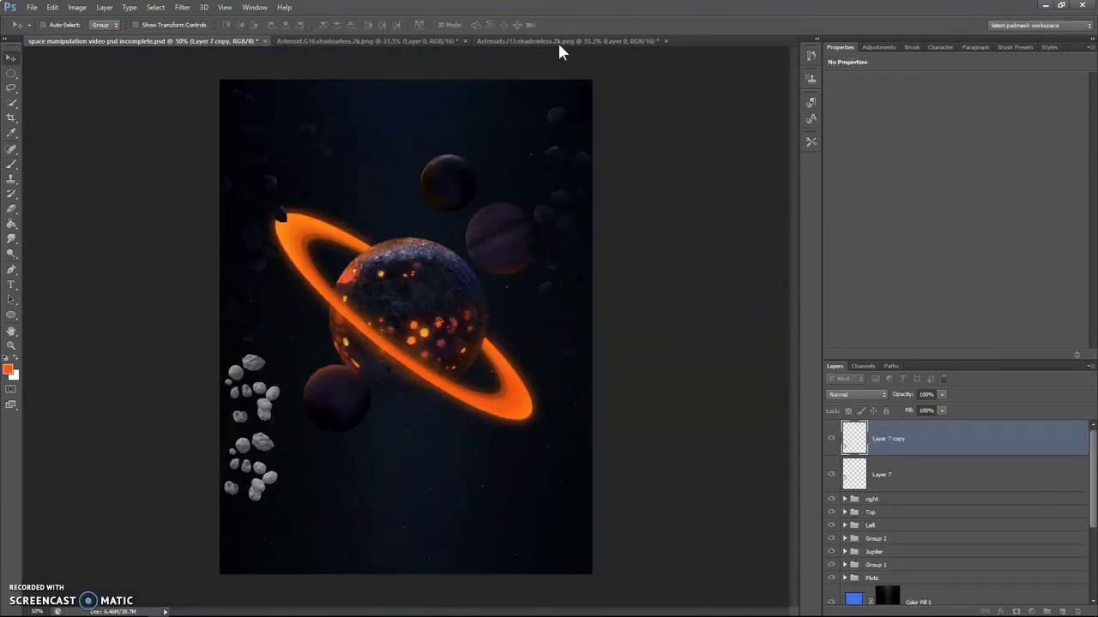
pyautogui.keyDown('shift'); pyautogui.click(883, 475); pyautogui.keyUp('shift')
pyautogui.hotkey('ctrl', 'g')
pyautogui.write('Left botto')
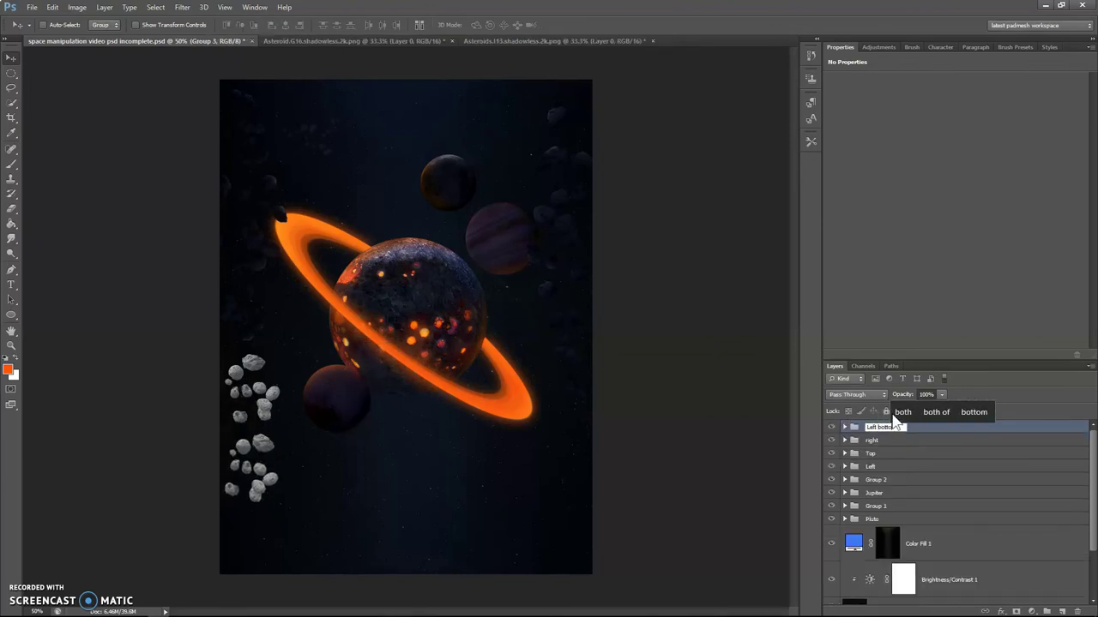
pyautogui.press('Return')
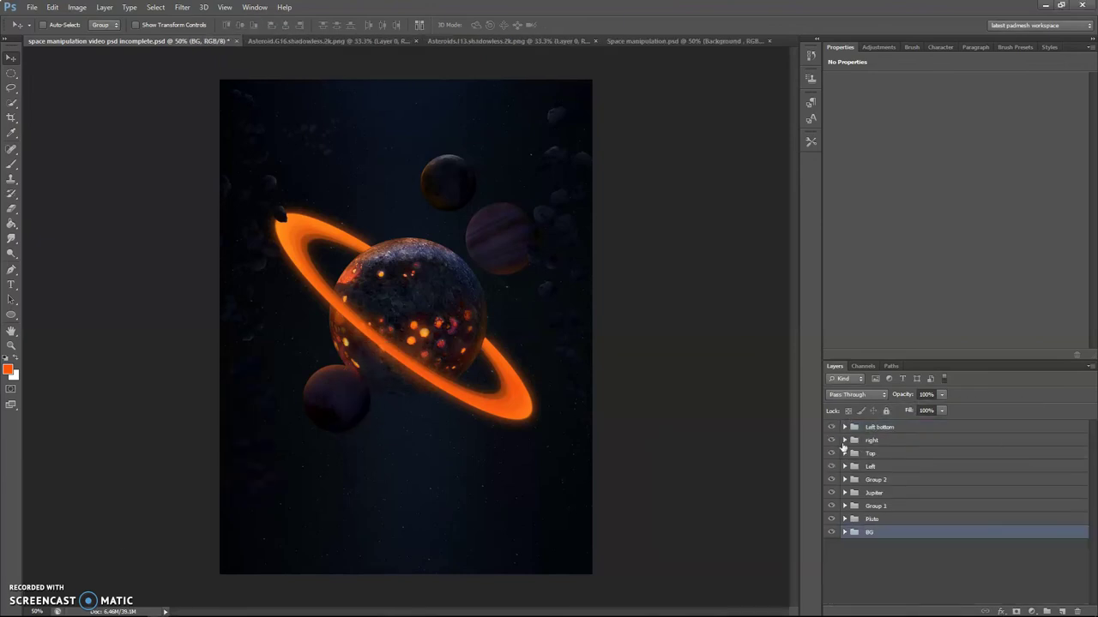
# Step: Target the Exposure 8 mask in Group 3 with a soft brush for touch-ups
pyautogui.click(844, 427)
pyautogui.click(994, 489)
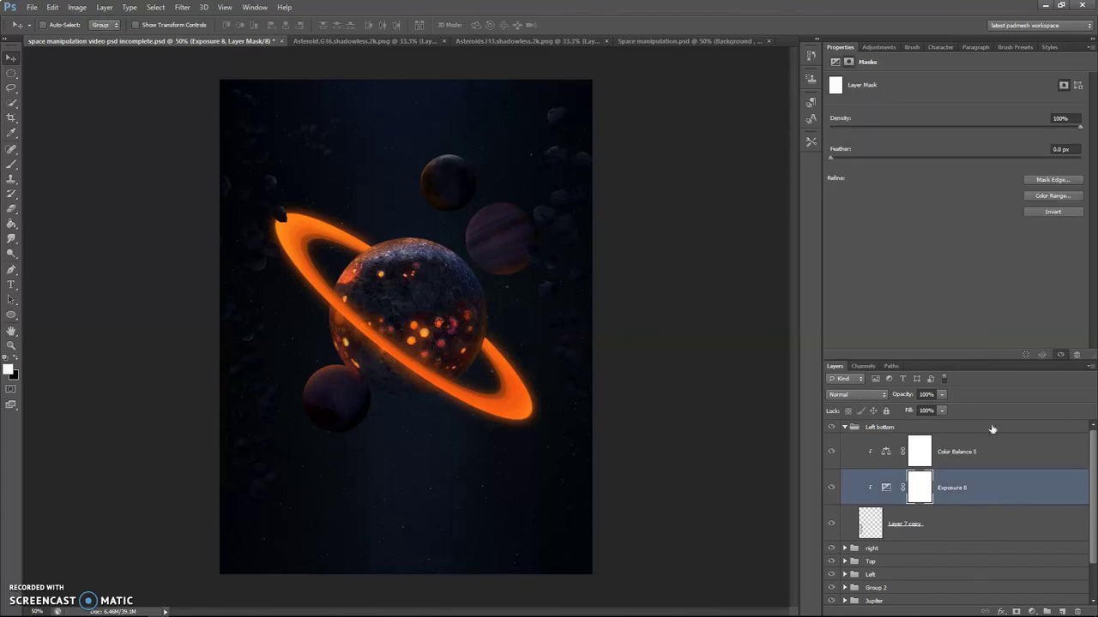
pyautogui.scroll(-3, 943, 514)
pyautogui.scroll(3, 988, 543)
pyautogui.click(963, 489)
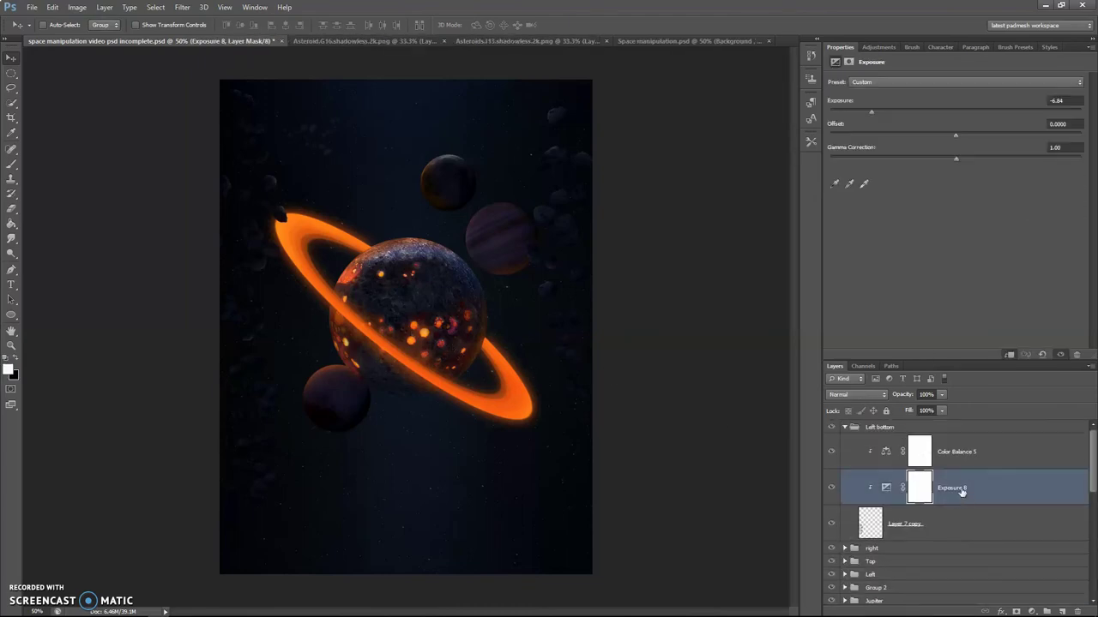
pyautogui.press('b')
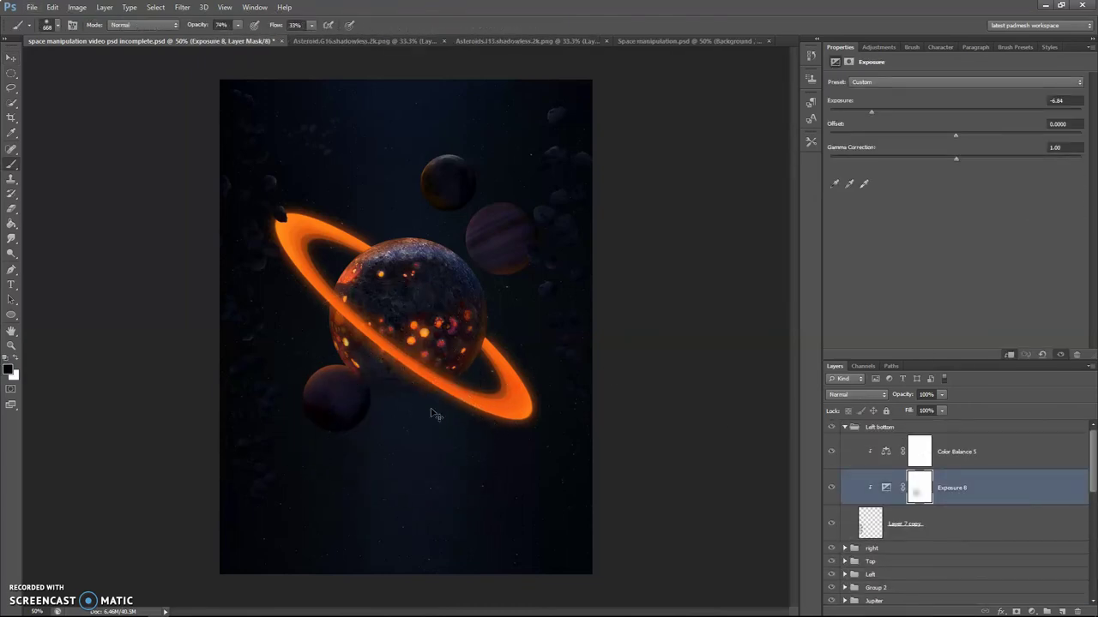
pyautogui.rightClick(390, 389)
pyautogui.press('Return')
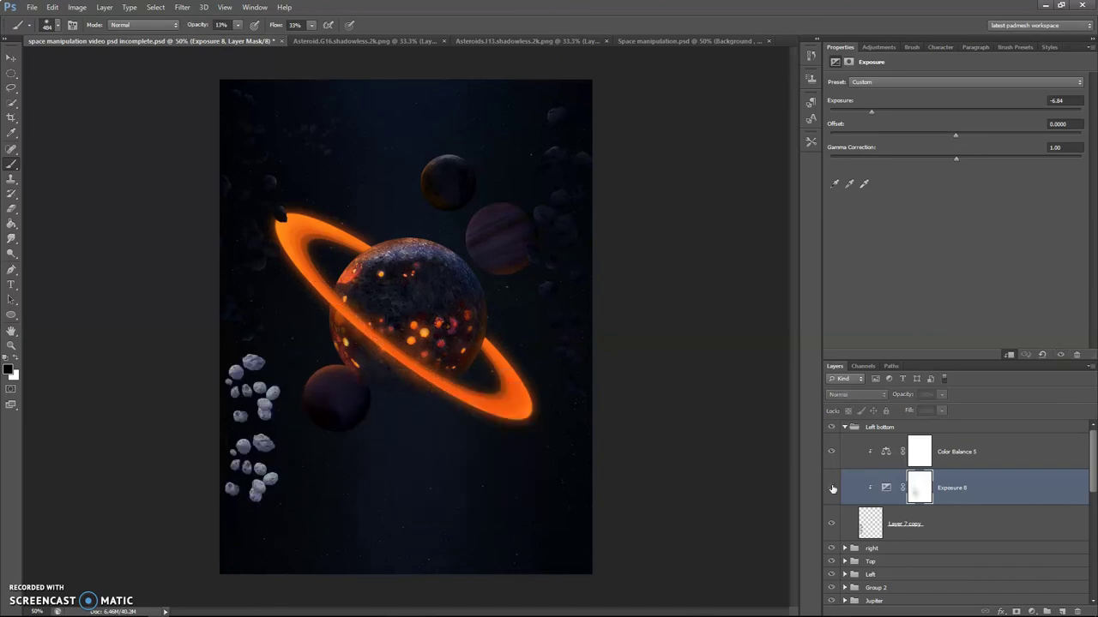
# Step: Select the Hue/Saturation 5 mask and zoom to the asteroids left of the planet
pyautogui.keyDown('ctrl'); pyautogui.click(331, 403); pyautogui.keyUp('ctrl')
pyautogui.hotkey('ctrl', '+')
pyautogui.hotkey('ctrl', '+')
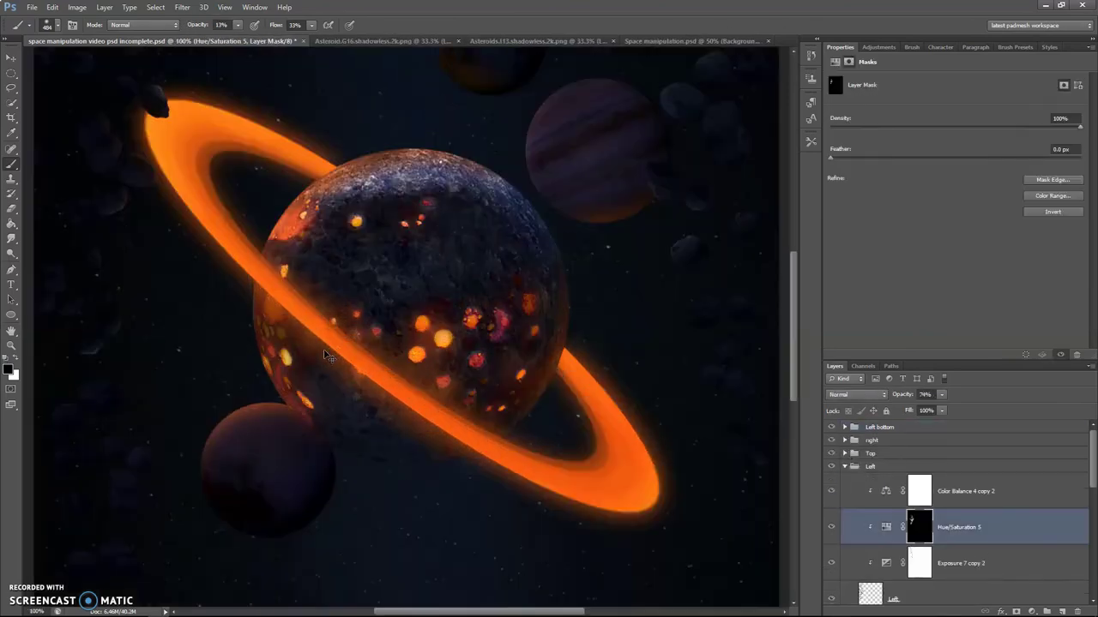
pyautogui.moveTo(242, 414); pyautogui.dragTo(460, 492)
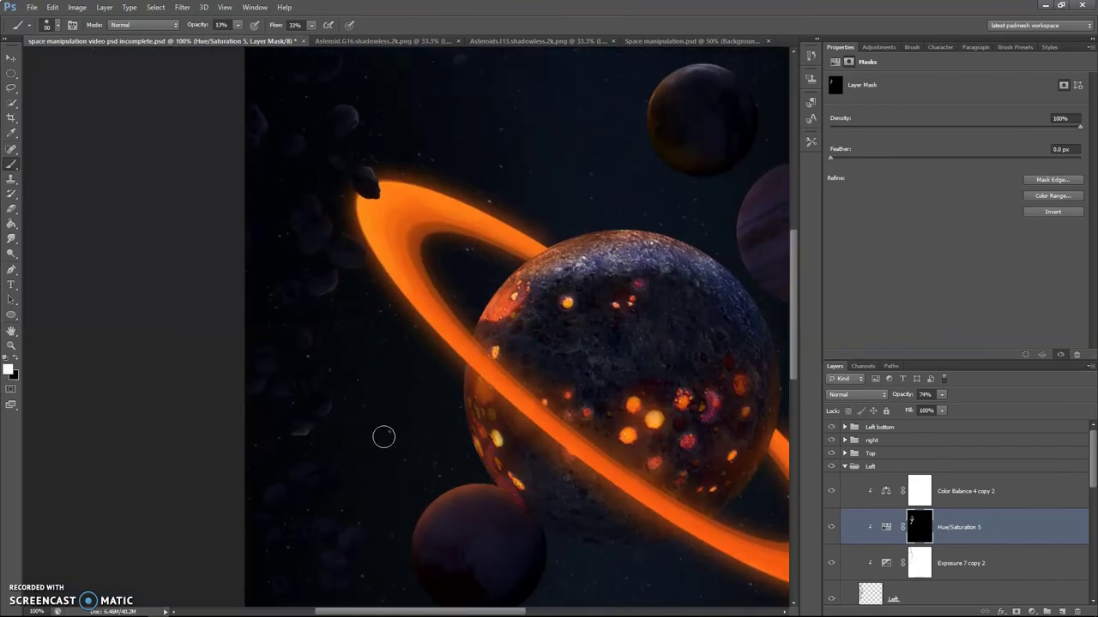
pyautogui.moveTo(333, 371); pyautogui.dragTo(351, 423)
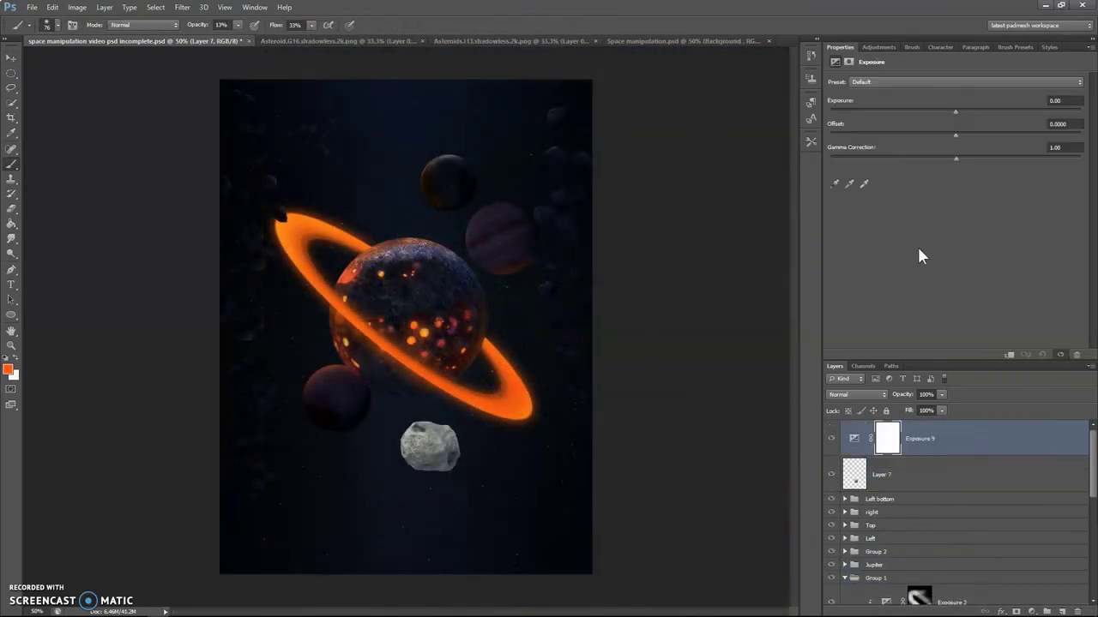
# Step: Darken the new asteroid with Exposure 9 and add Color Balance with Blue +31
pyautogui.click(869, 107)
pyautogui.click(1031, 612)
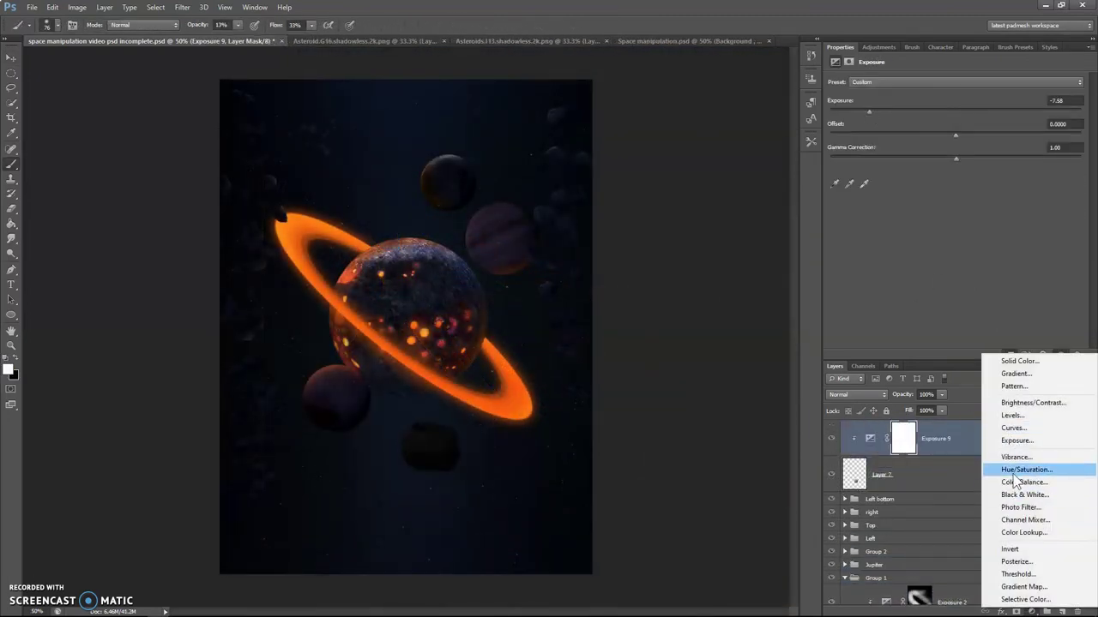
pyautogui.click(1016, 417)
pyautogui.press('Delete')
pyautogui.click(1031, 611)
pyautogui.click(1016, 414)
pyautogui.moveTo(937, 146); pyautogui.dragTo(960, 148)
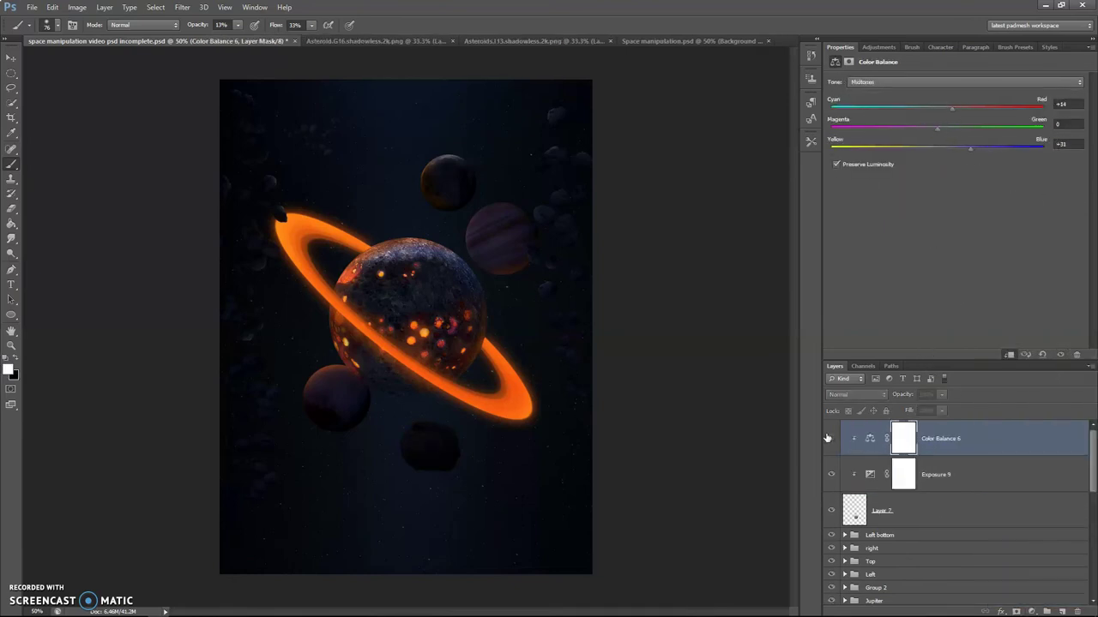
# Step: Group the asteroid into Group 4 and add a colorized Hue/Saturation at Hue 25
pyautogui.keyDown('shift'); pyautogui.click(948, 507); pyautogui.keyUp('shift')
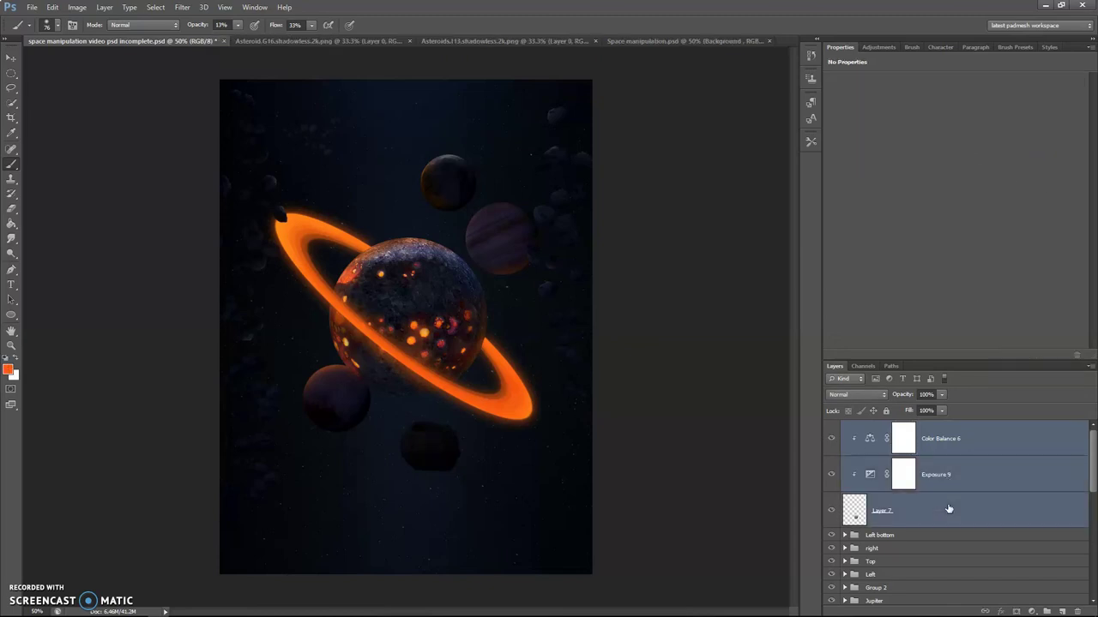
pyautogui.hotkey('ctrl', 'g')
pyautogui.click(1031, 612)
pyautogui.click(1041, 470)
pyautogui.moveTo(955, 125); pyautogui.dragTo(851, 127)
pyautogui.click(883, 186)
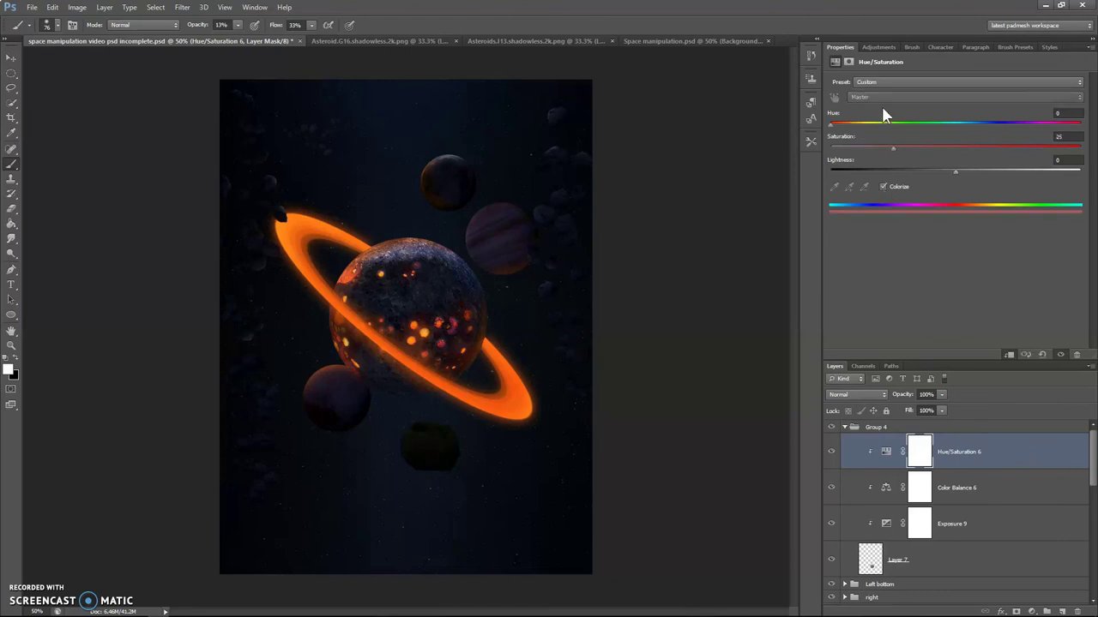
pyautogui.moveTo(841, 162); pyautogui.dragTo(848, 159)
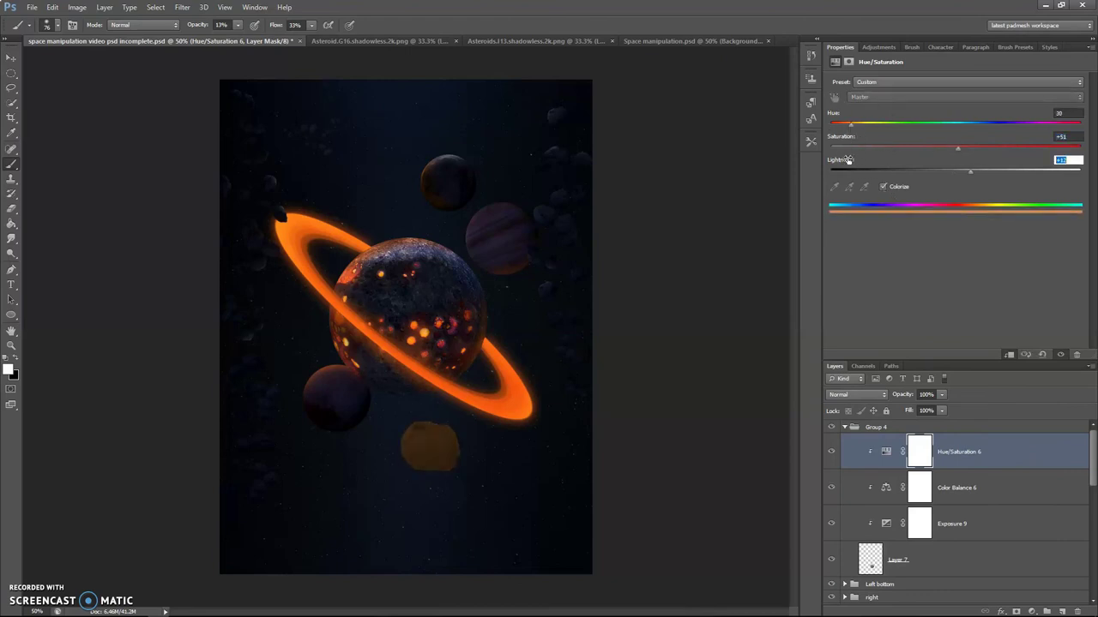
pyautogui.moveTo(970, 171); pyautogui.dragTo(967, 171)
pyautogui.moveTo(851, 125); pyautogui.dragTo(847, 125)
# Step: Invert the Hue/Saturation 6 mask and prepare a 60% opacity brush near the asteroid
pyautogui.hotkey('ctrl', 'i')
pyautogui.hotkey('ctrl', '+')
pyautogui.hotkey('ctrl', '+')
pyautogui.hotkey('ctrl', '+')
pyautogui.moveTo(441, 386); pyautogui.dragTo(402, 252)
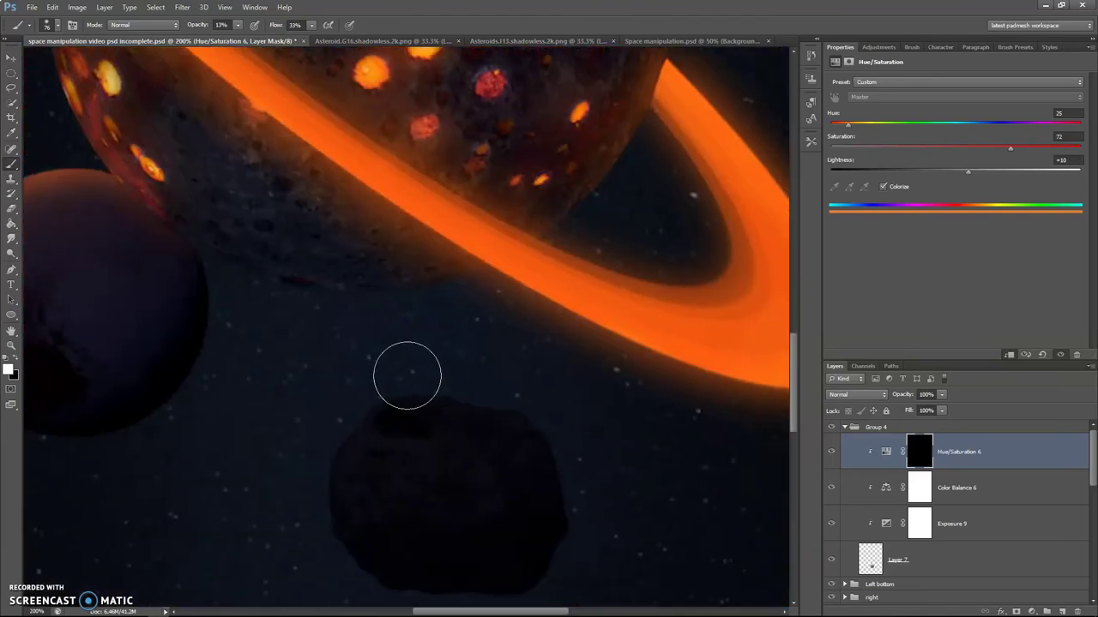
pyautogui.moveTo(429, 362); pyautogui.dragTo(392, 407)
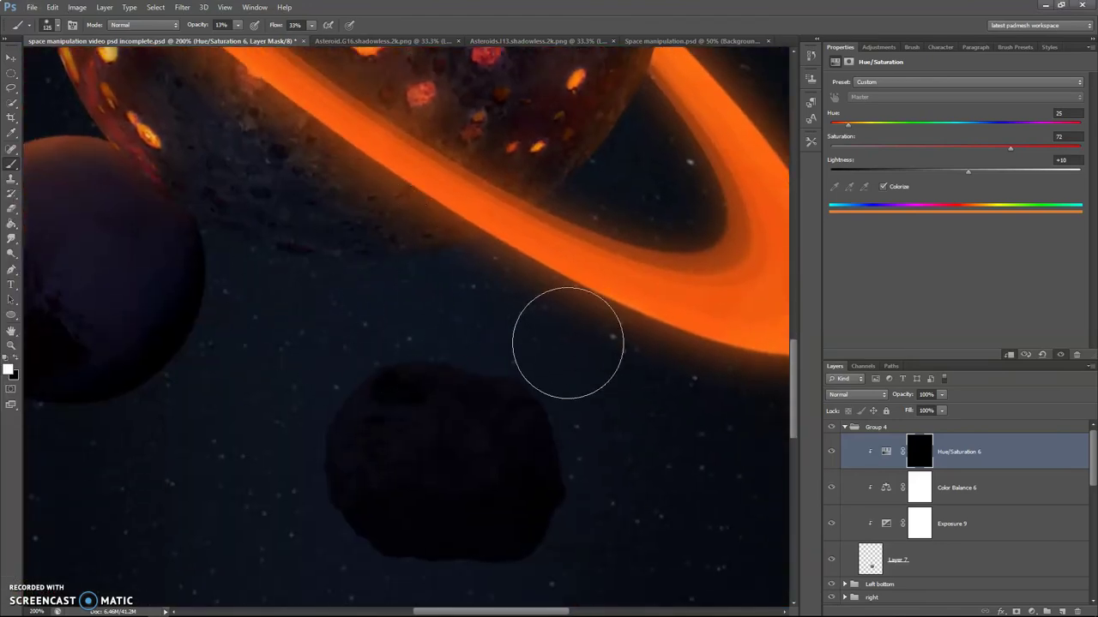
pyautogui.moveTo(196, 25); pyautogui.dragTo(236, 26)
pyautogui.moveTo(558, 336); pyautogui.dragTo(546, 299)
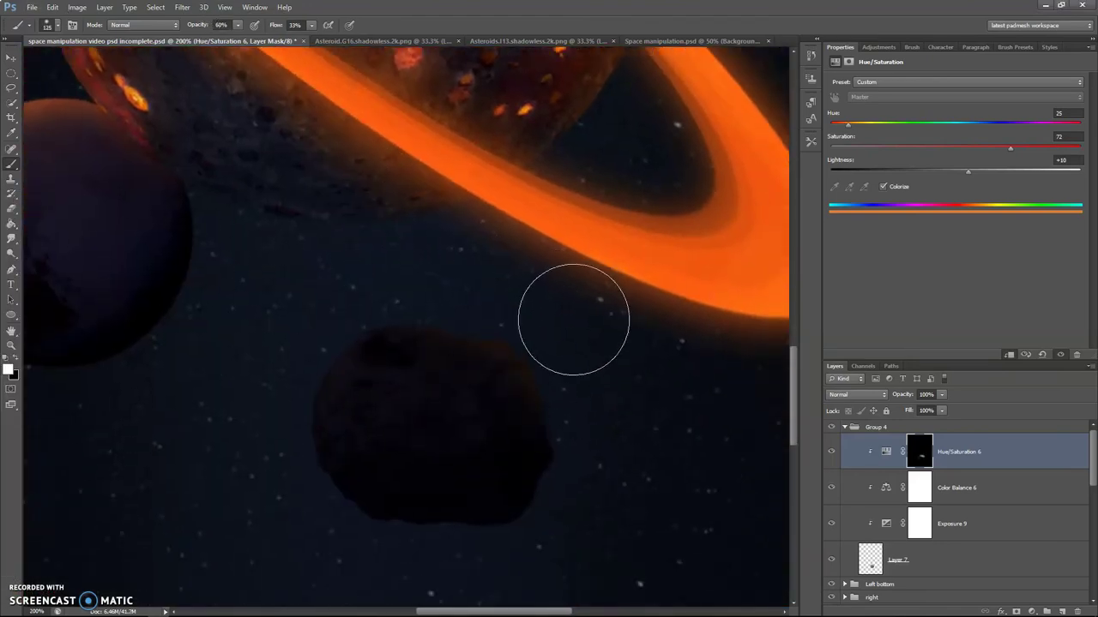
pyautogui.moveTo(469, 314); pyautogui.dragTo(431, 373)
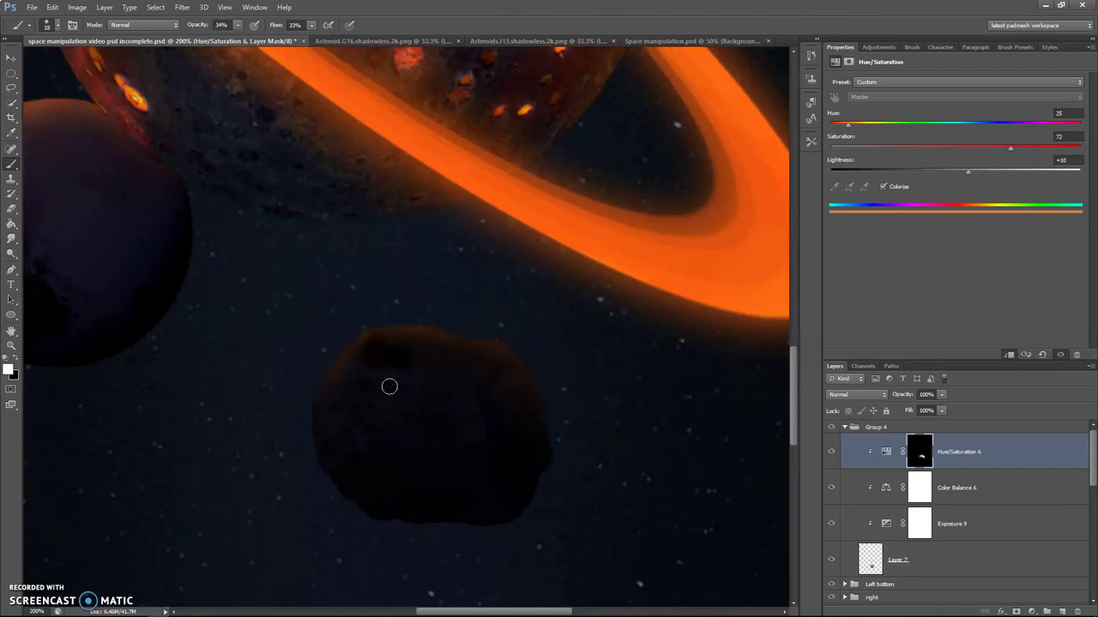
pyautogui.moveTo(360, 393); pyautogui.dragTo(392, 441)
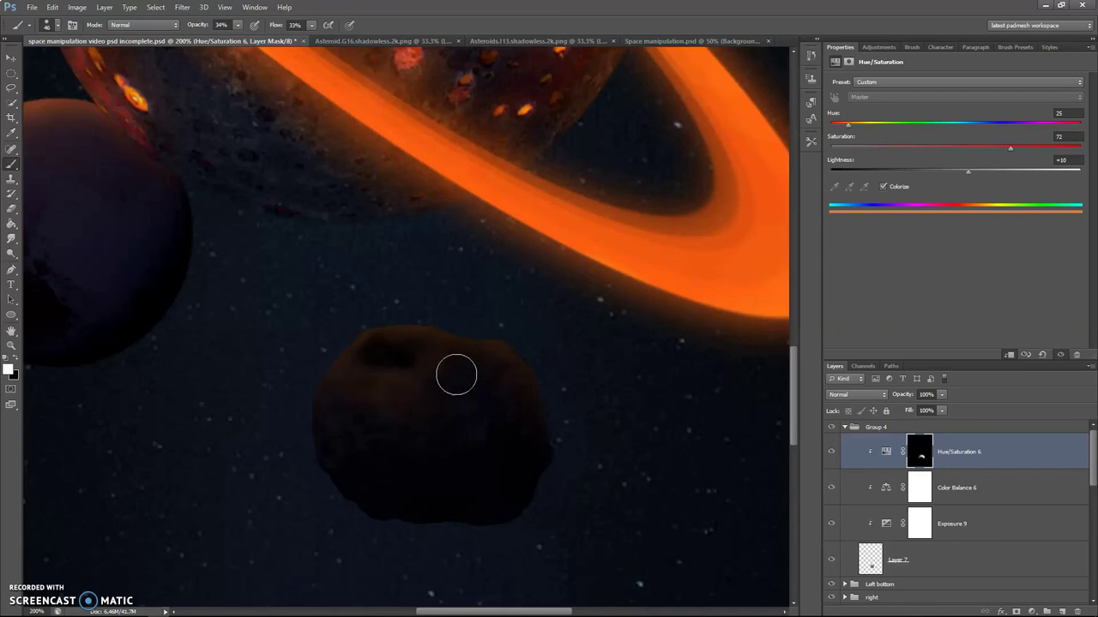
# Step: Hide the tint over the crater and paint it back along the asteroid's upper edge
pyautogui.press('x')
pyautogui.press('[')
pyautogui.press('[')
pyautogui.hotkey('ctrl', '+')
pyautogui.hotkey('ctrl', '+')
pyautogui.hotkey('ctrl', '+')
pyautogui.moveTo(398, 262)
pyautogui.mouseDown()
pyautogui.moveTo(417, 262)
pyautogui.moveTo(352, 255)
pyautogui.moveTo(392, 291)
pyautogui.mouseUp()
pyautogui.press('x')
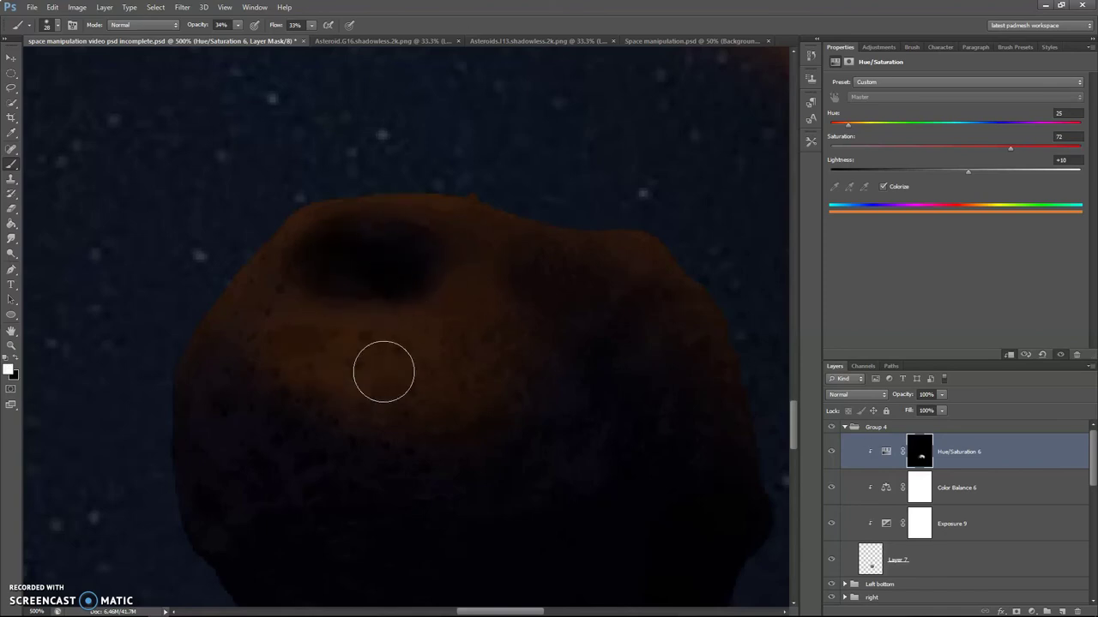
pyautogui.moveTo(605, 405); pyautogui.dragTo(529, 355)
pyautogui.press(']')
pyautogui.press(']')
pyautogui.press(']')
pyautogui.press('0')
pyautogui.scroll(3, 634, 179)
pyautogui.hscroll(-2, 208, 375)
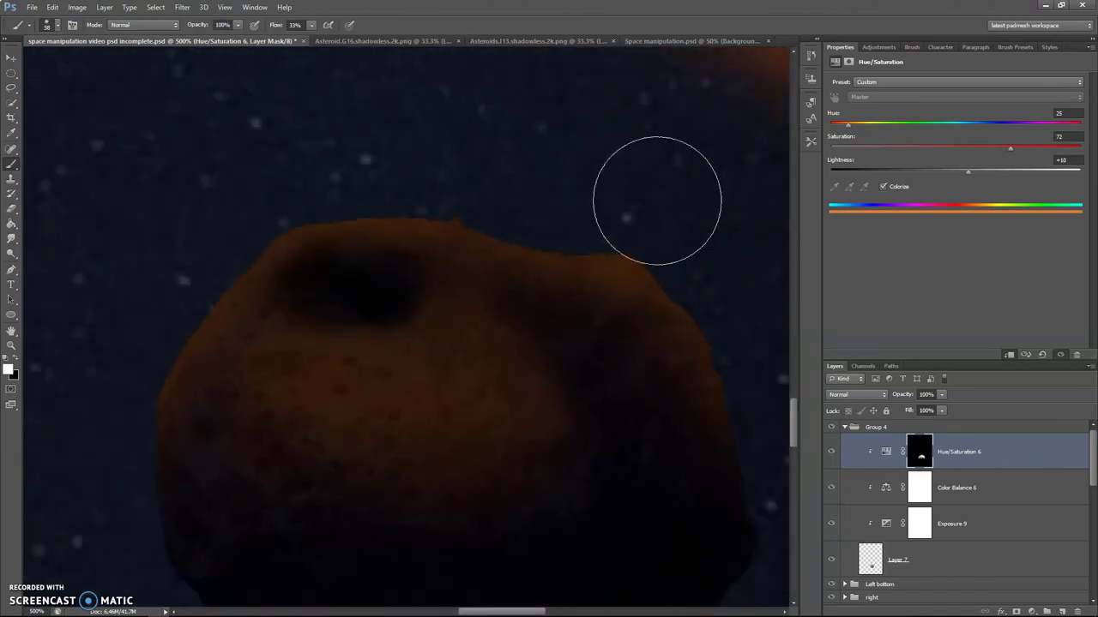
# Step: Refine the rim tint with adjusted brush size and opacity, checking the full poster
pyautogui.hotkey('ctrl', '0')
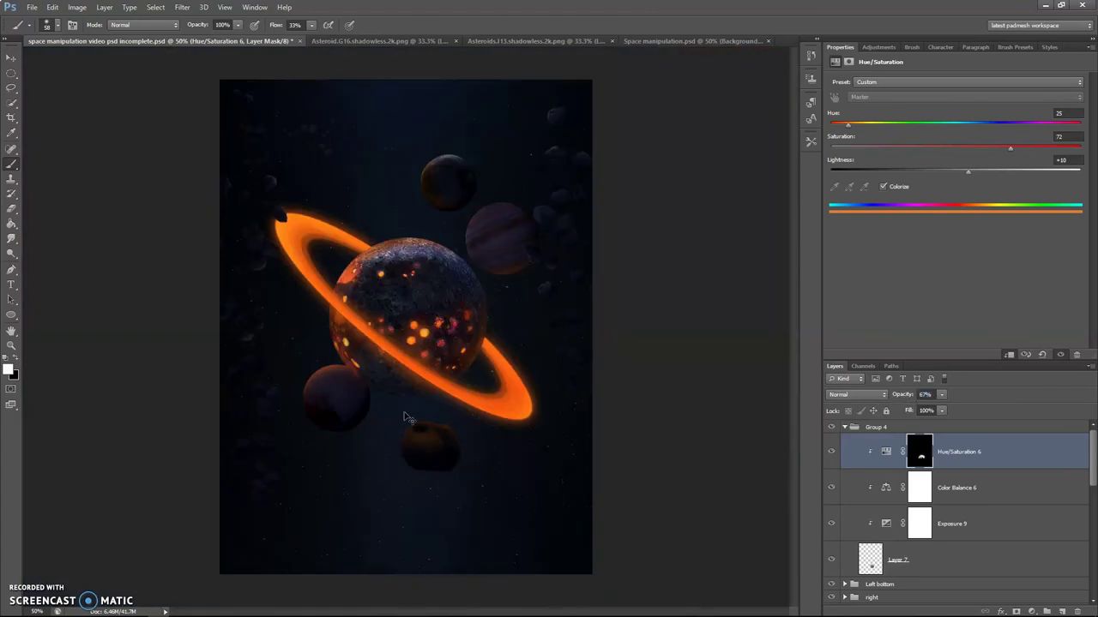
pyautogui.scroll(4, 404, 420)
pyautogui.press(']')
pyautogui.press(']')
pyautogui.press(']')
pyautogui.press(']')
pyautogui.press('1')
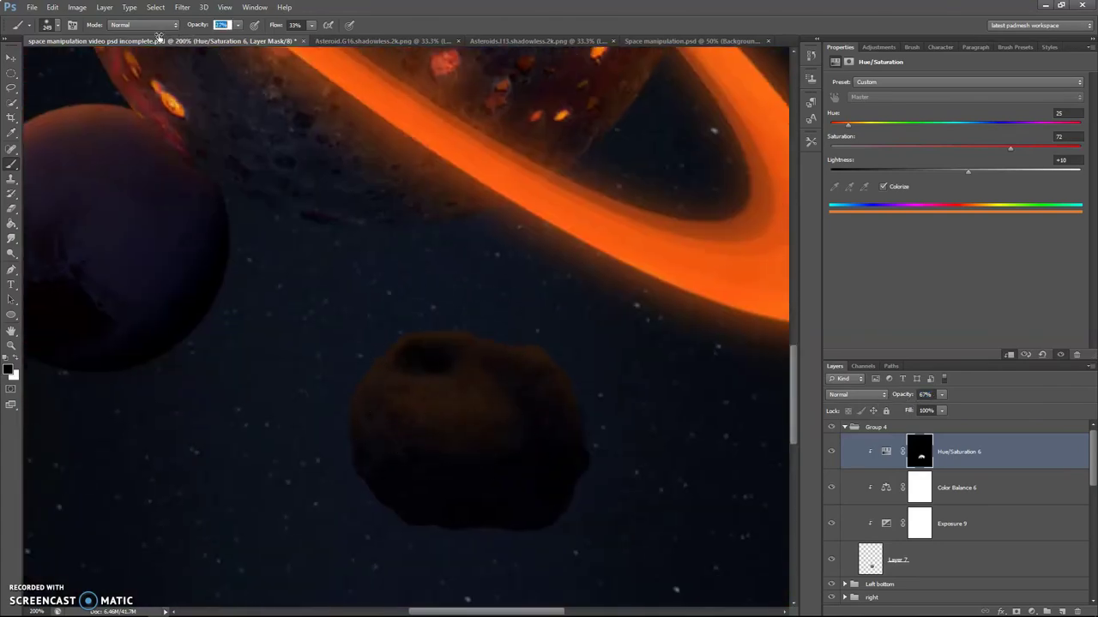
pyautogui.press('[')
pyautogui.press('[')
pyautogui.press('[')
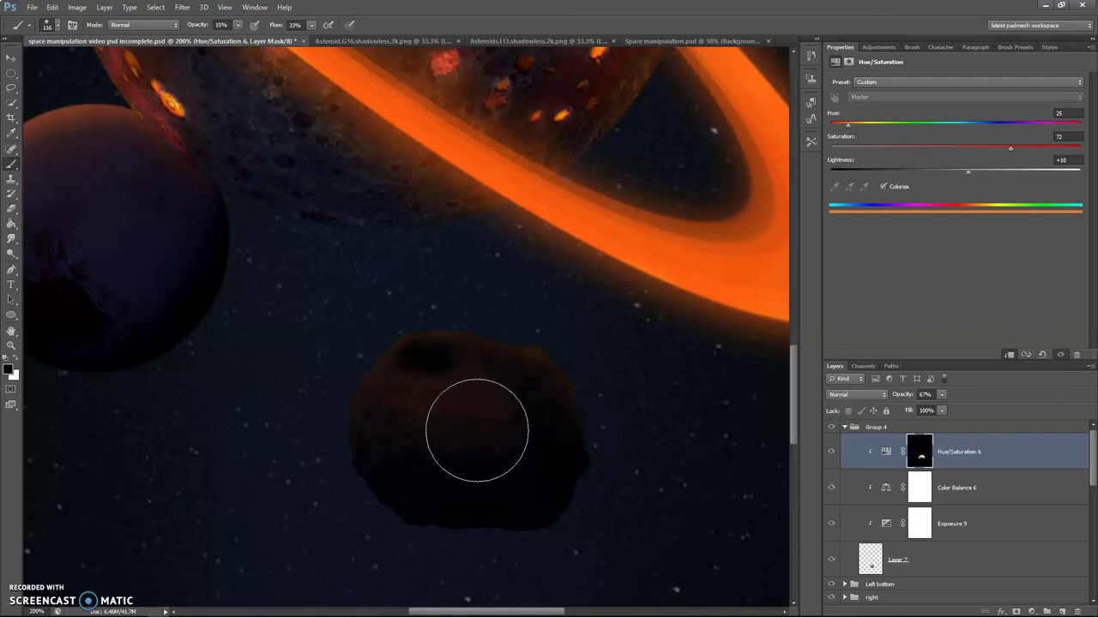
pyautogui.hotkey('ctrl', '0')
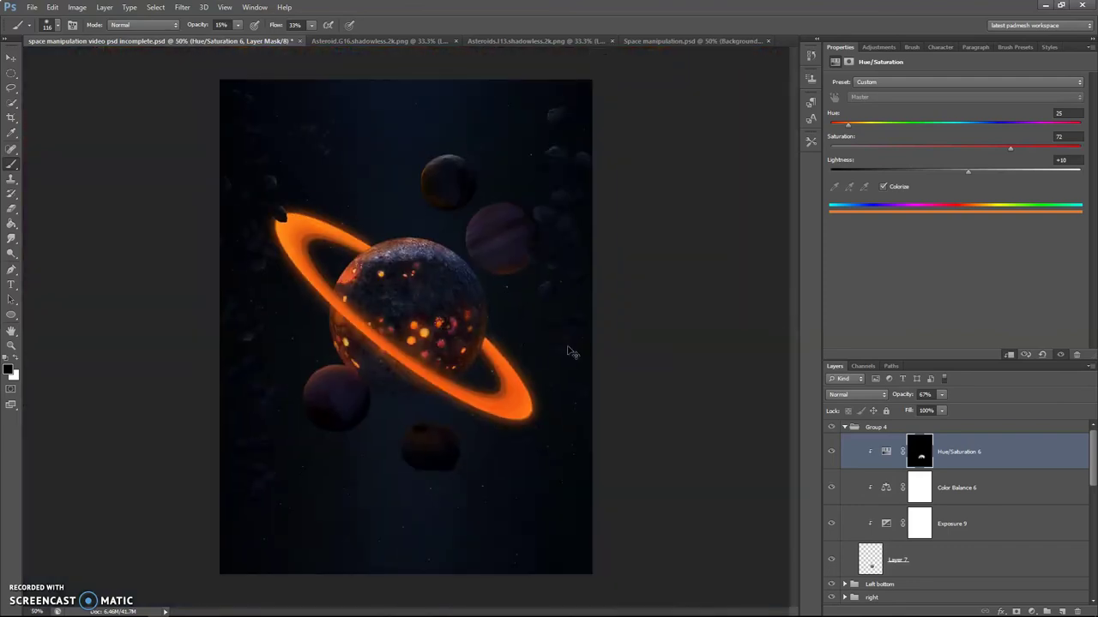
pyautogui.scroll(5, 571, 352)
pyautogui.press('x')
pyautogui.press('0')
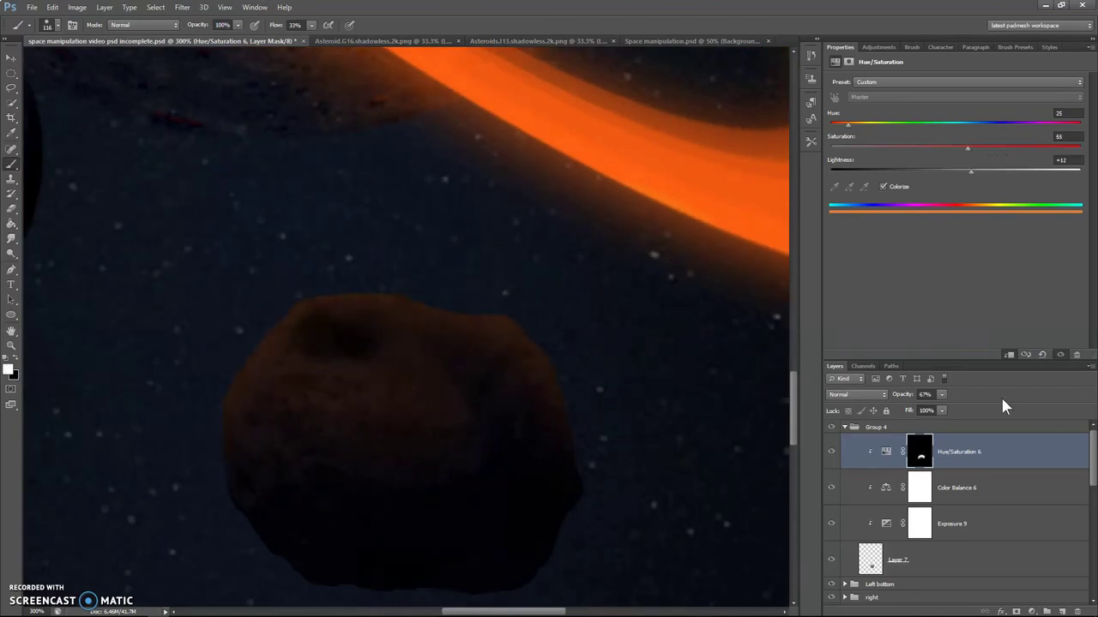
# Step: Fade the asteroid's tint layer from the highlights by setting the Blend If white slider to 136
pyautogui.doubleClick(1004, 452)
pyautogui.moveTo(997, 369); pyautogui.dragTo(929, 370)
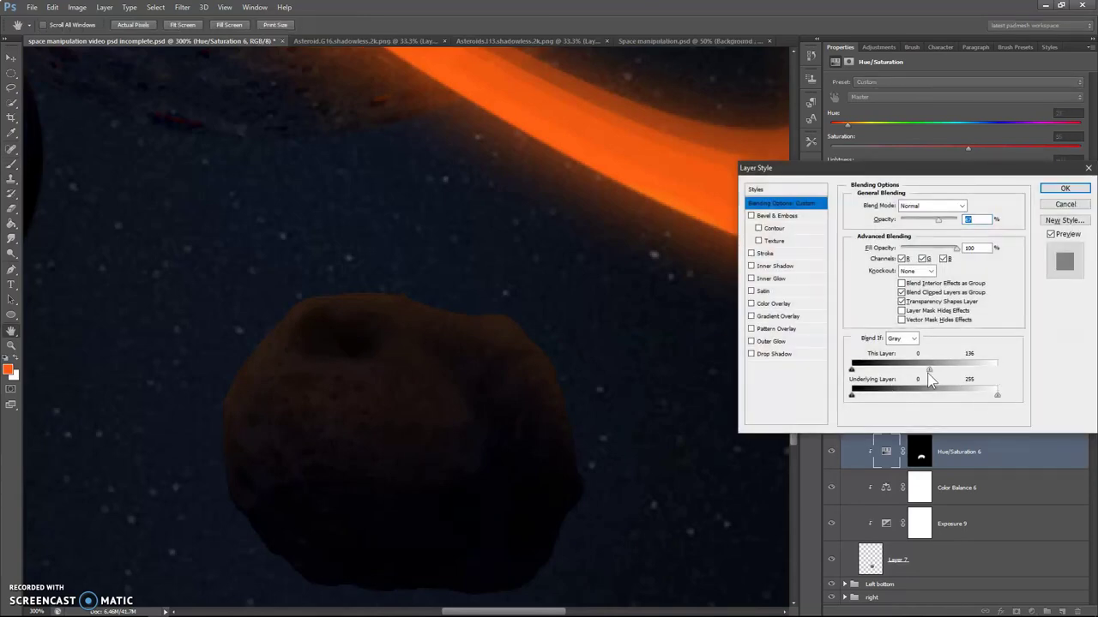
pyautogui.press('Return')
pyautogui.hotkey('ctrl', '0')
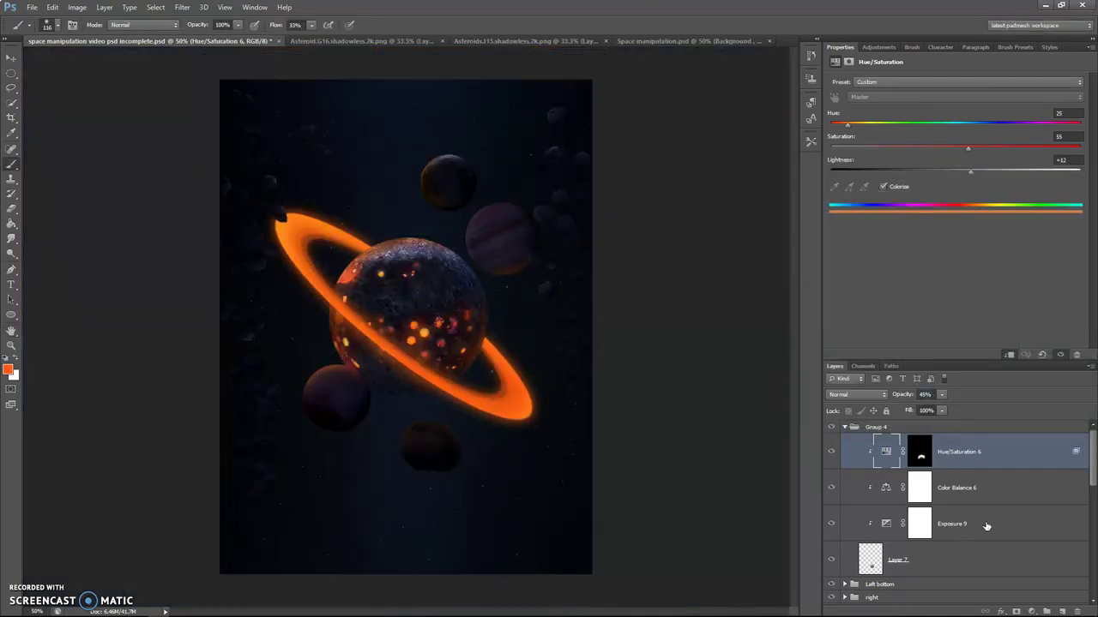
# Step: Rotate the whole asteroid layer stack so it sits below the planet
pyautogui.keyDown('shift'); pyautogui.click(986, 559); pyautogui.keyUp('shift')
pyautogui.hotkey('ctrl', 't')
pyautogui.moveTo(549, 344); pyautogui.dragTo(559, 349)
pyautogui.click(573, 24)
# Step: Merge the asteroid layers into Layer 8 and scale it to about 94%, nudging it up-left
pyautogui.hotkey('ctrl', 'e')
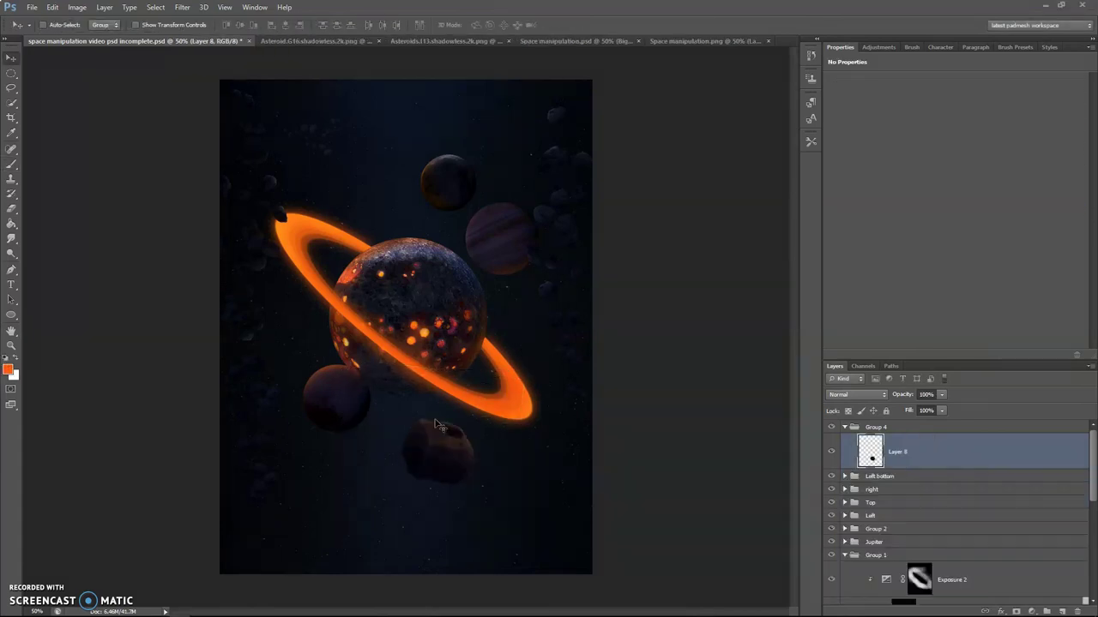
pyautogui.hotkey('ctrl', 't')
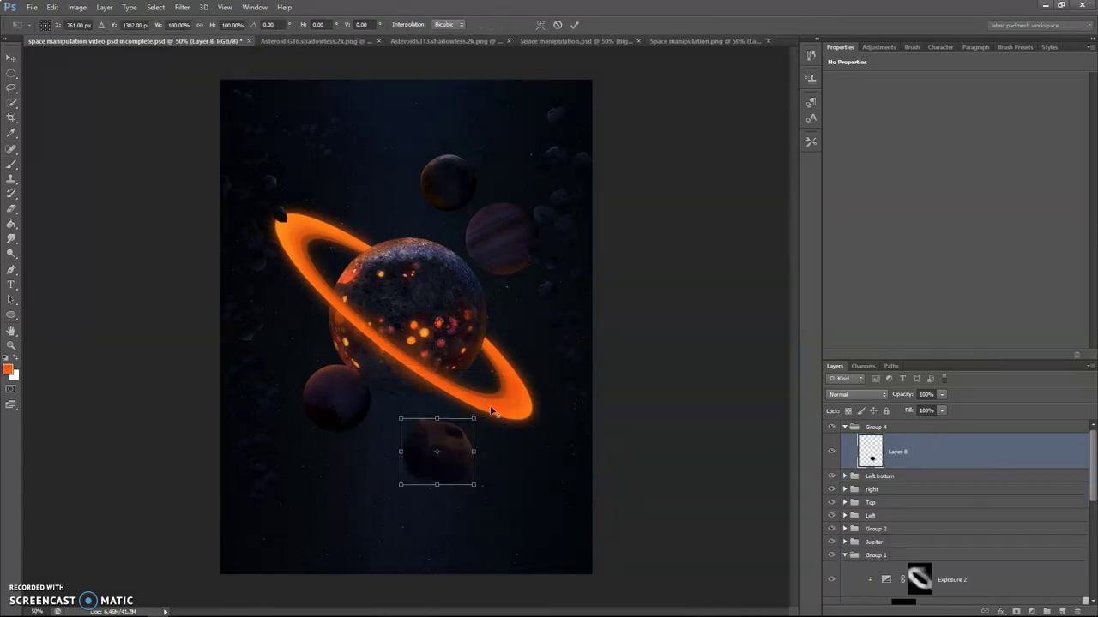
pyautogui.moveTo(492, 413); pyautogui.dragTo(444, 431)
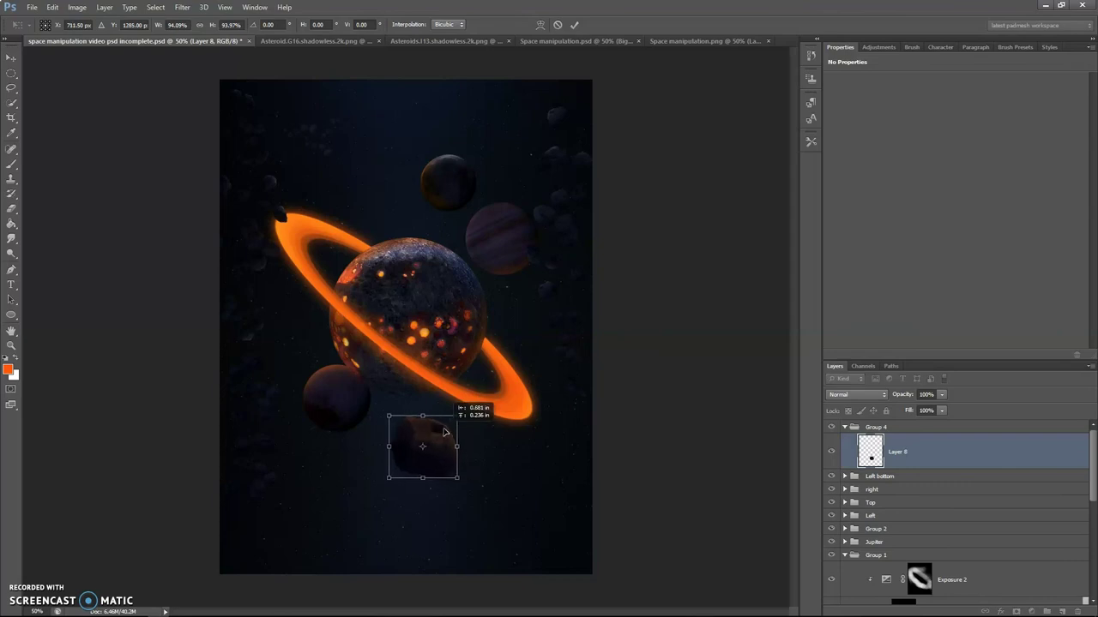